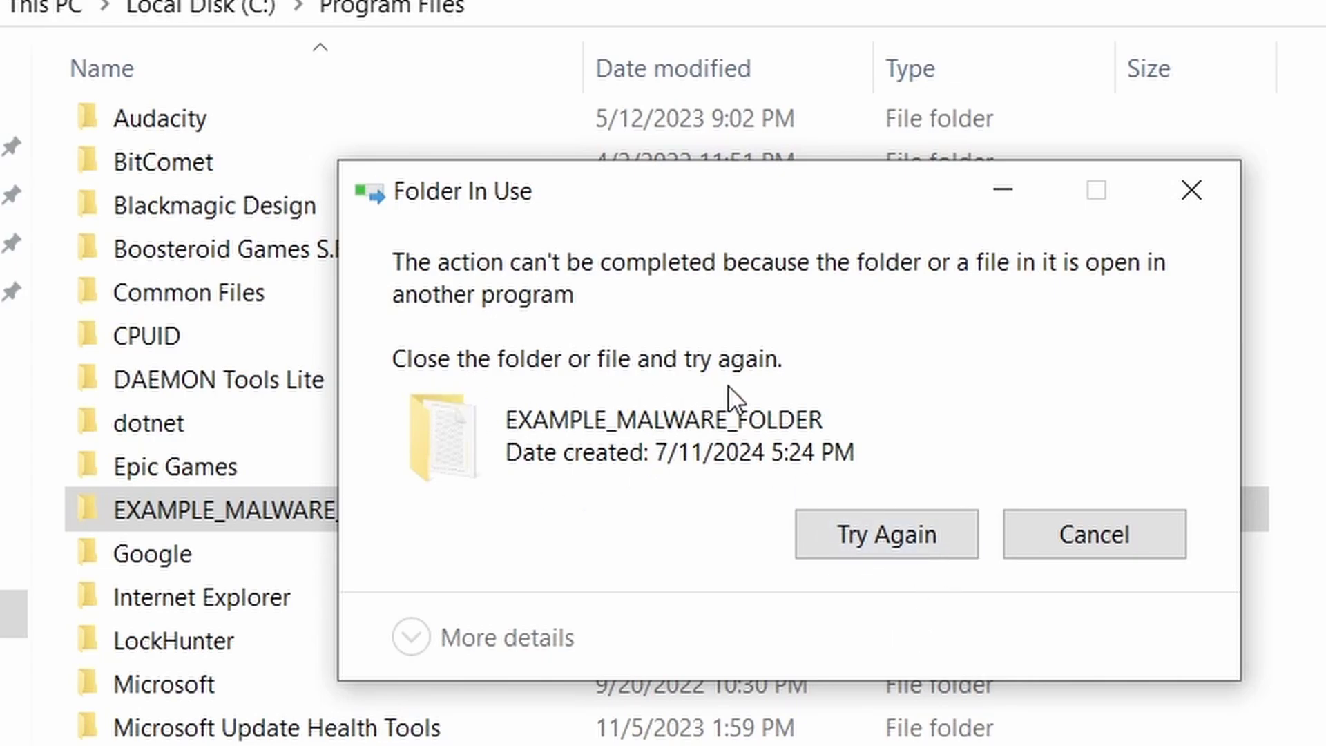
- Remove the chrome template in Add/Remove Templates and close the dialog
left_click(872, 542)
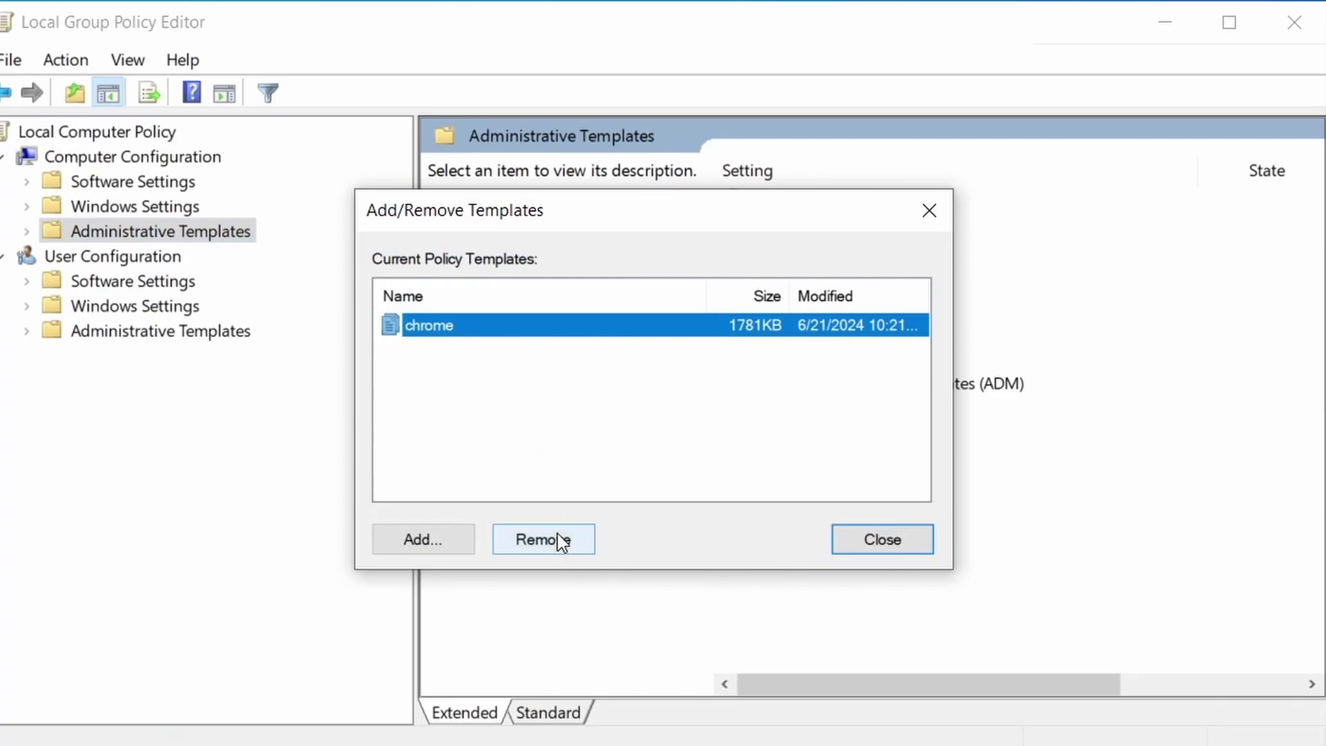
left_click(561, 540)
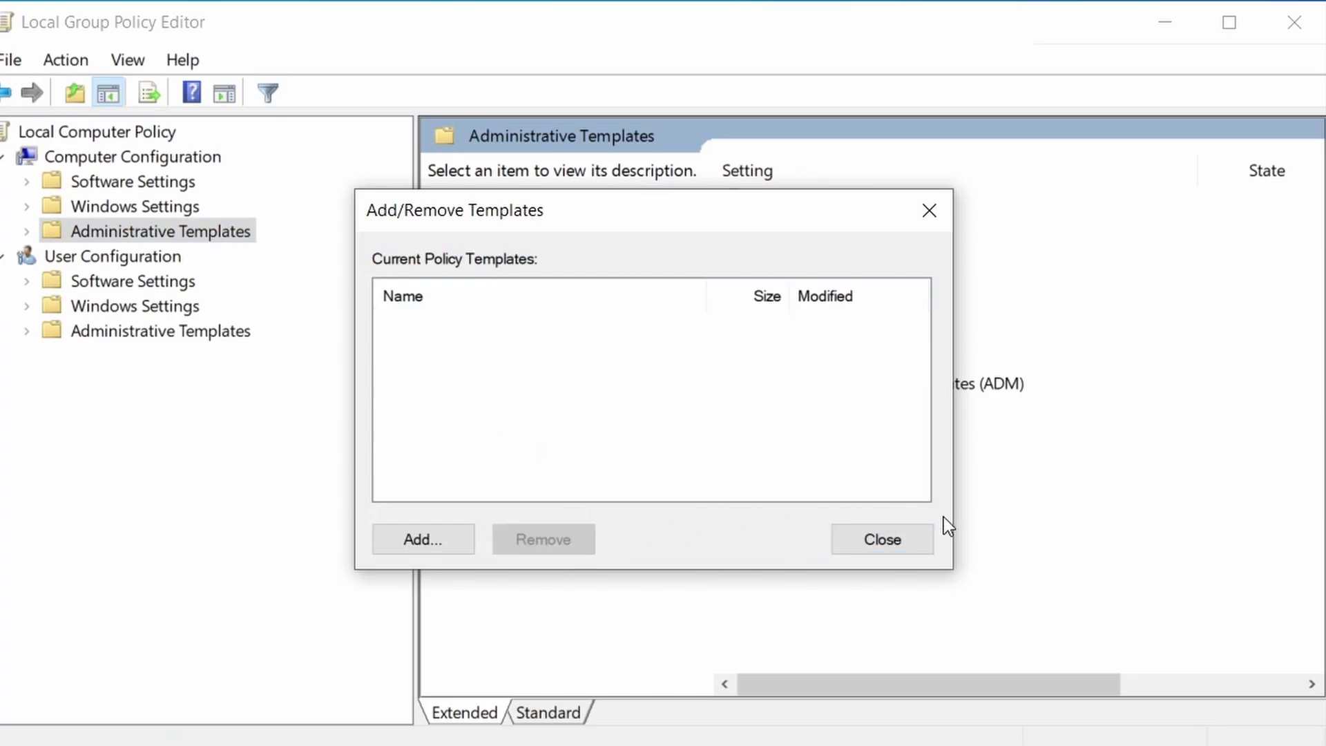
left_click(883, 540)
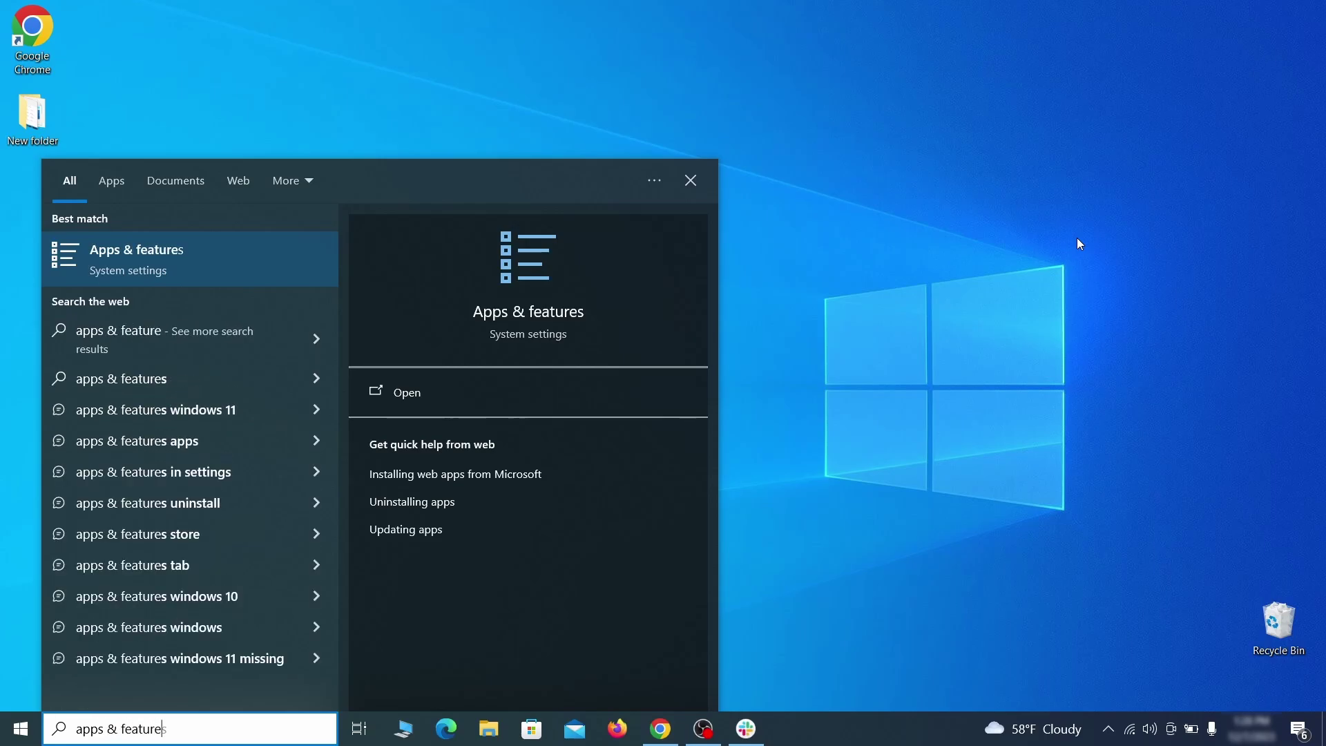
- Show the Apps & features list ordered by Install date
key("Return")
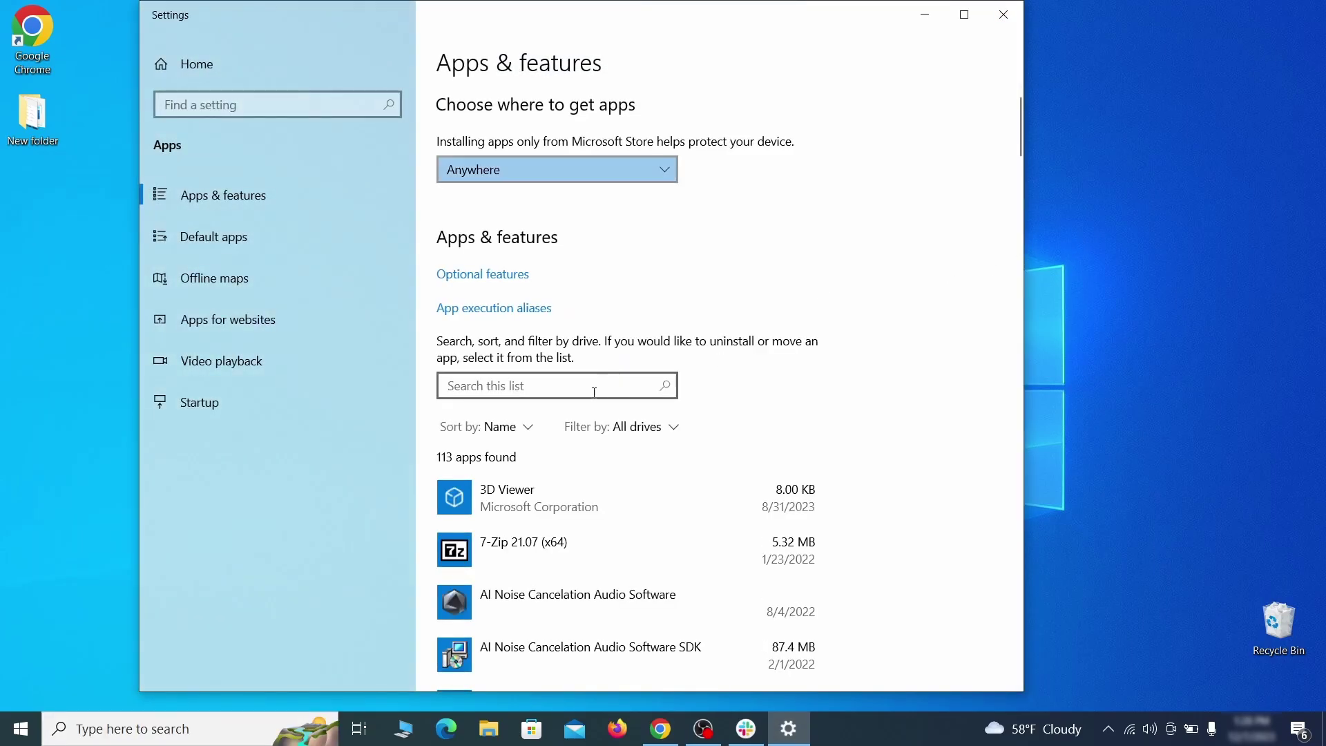
left_click(506, 426)
left_click(499, 517)
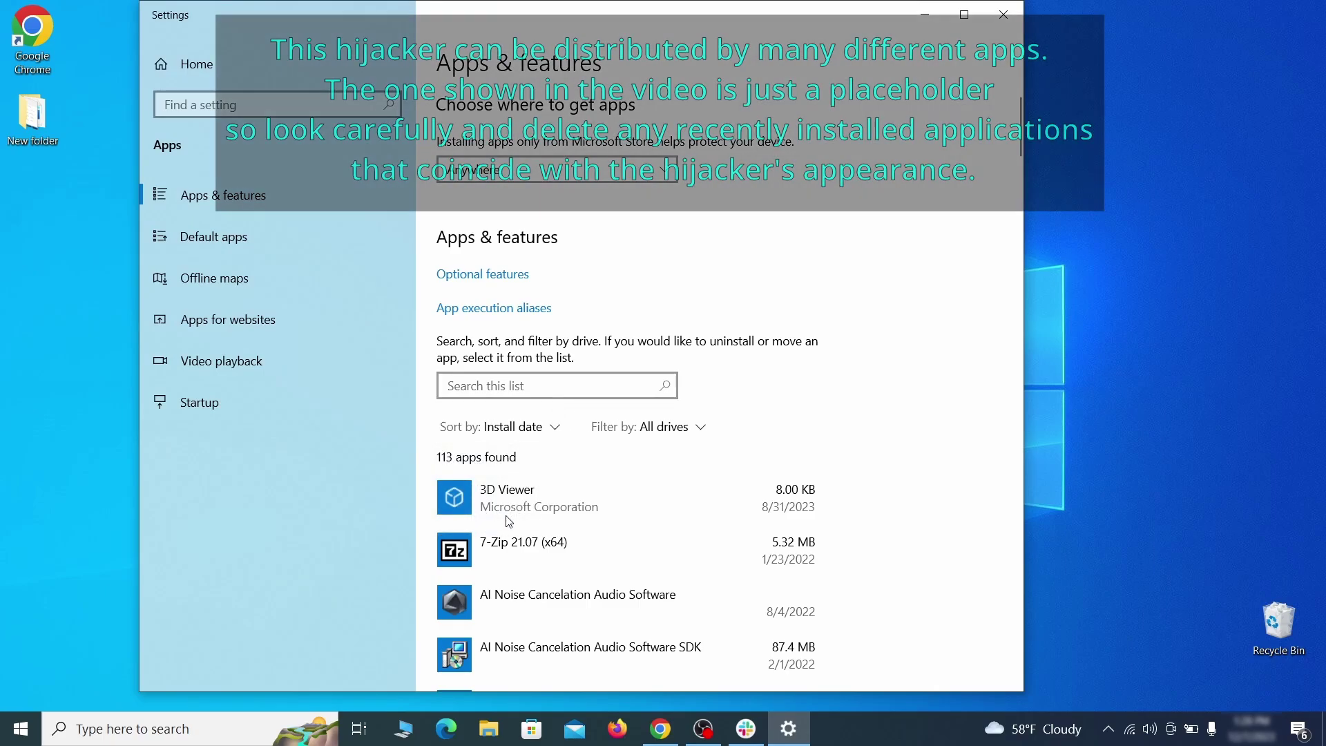
scroll(710, 461, "down", 2)
- Uninstall Example Malware App from the list and finish its uninstall wizard
left_click(676, 497)
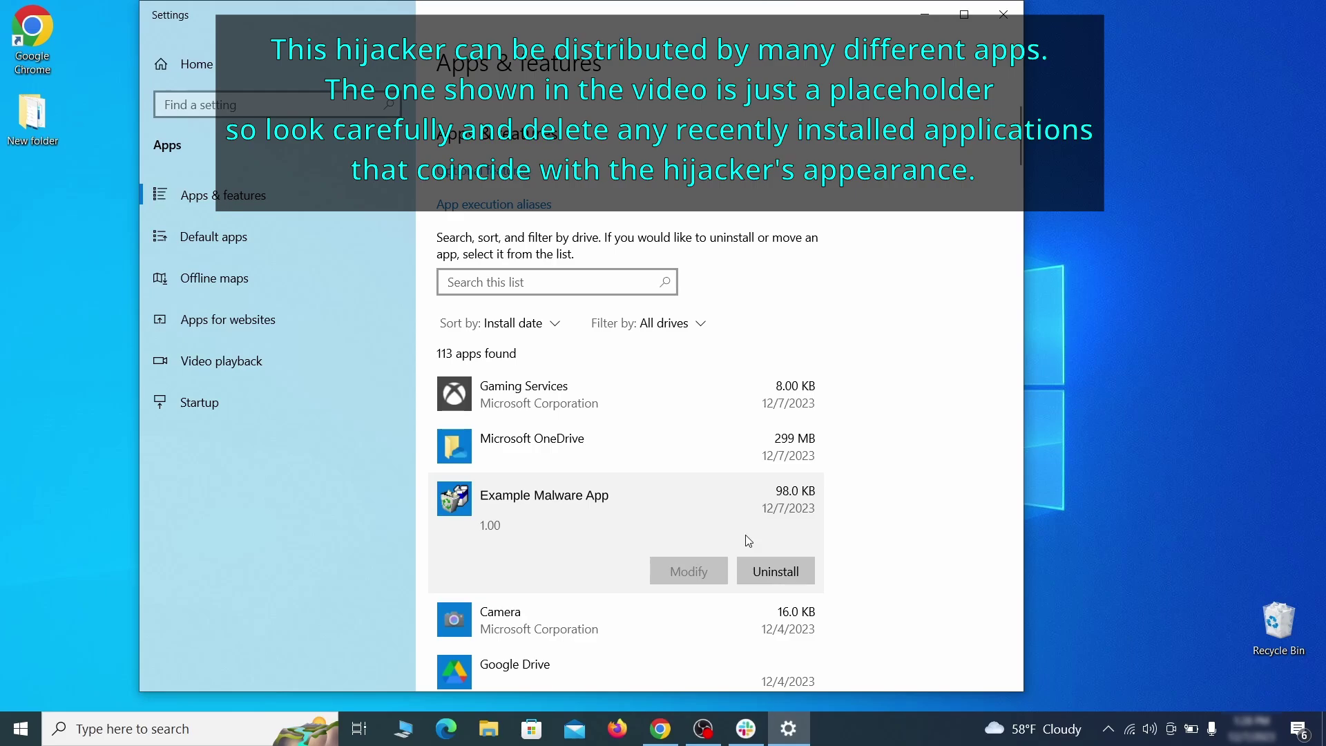
left_click(777, 572)
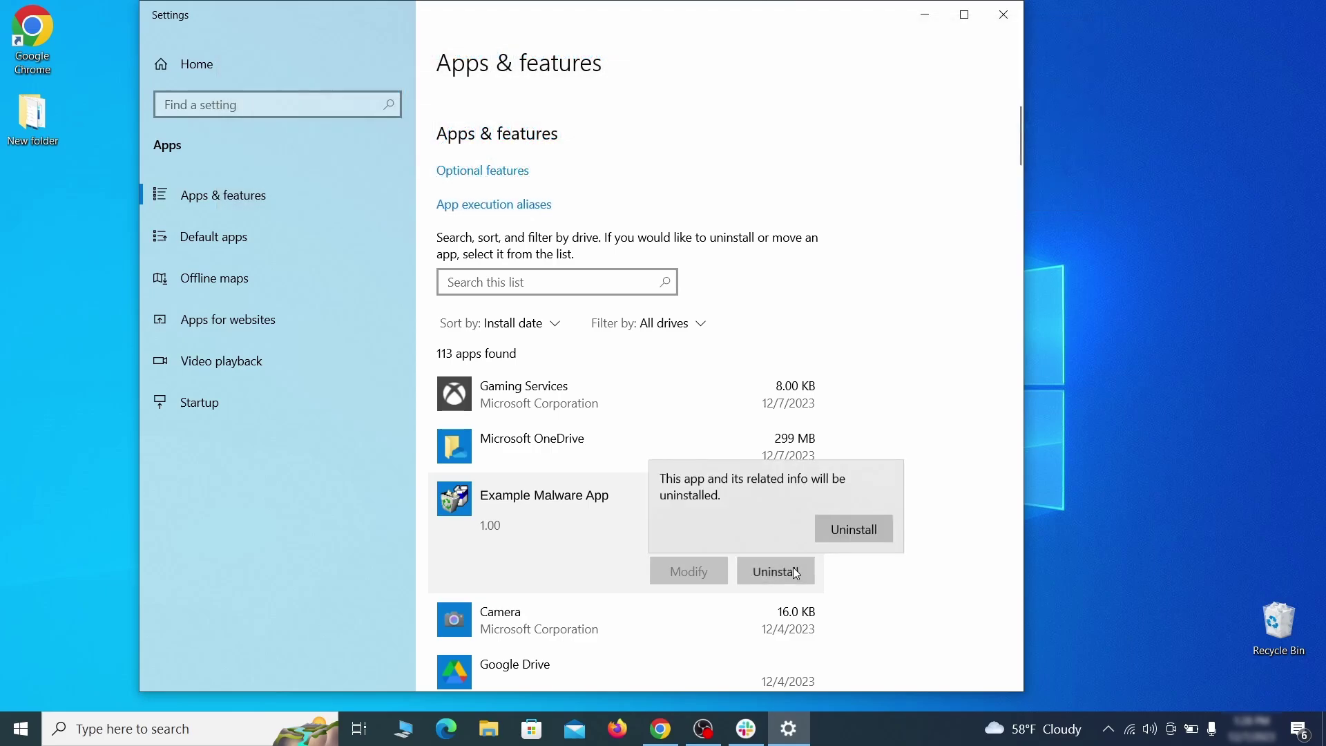
left_click(853, 529)
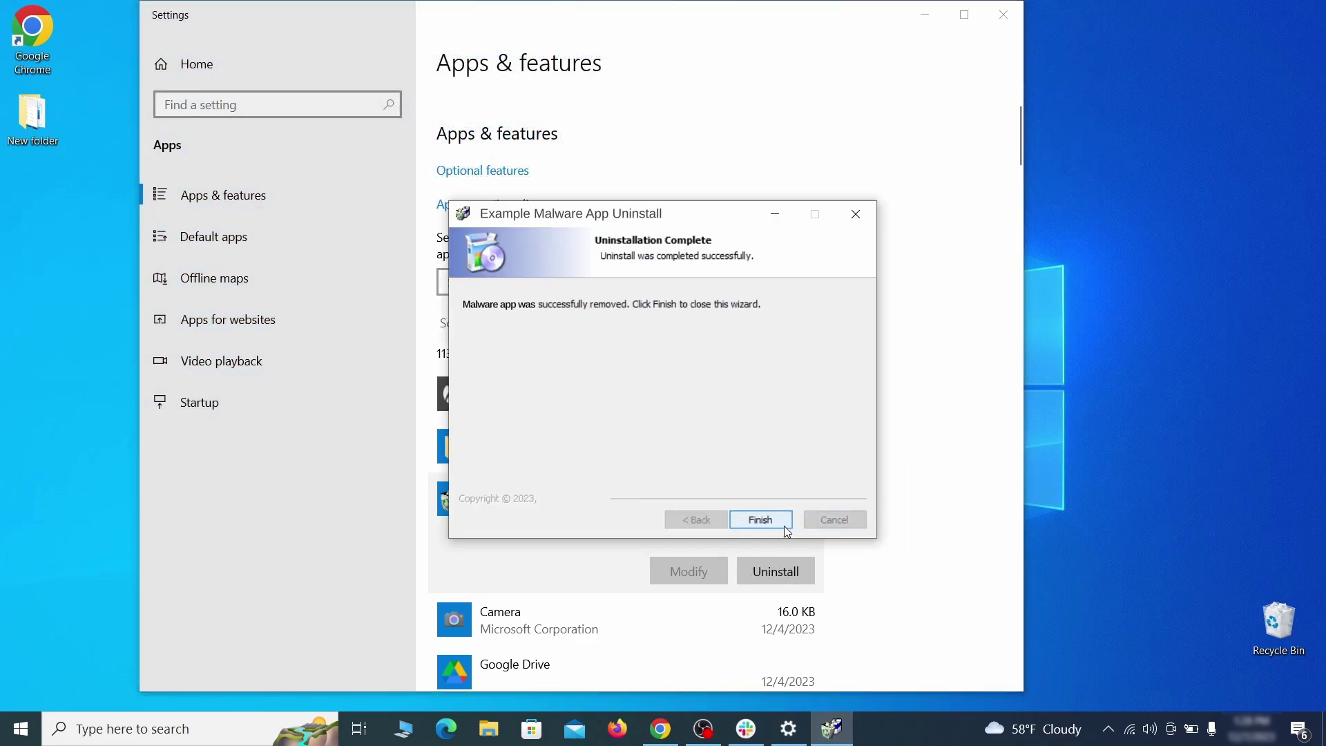
left_click(761, 520)
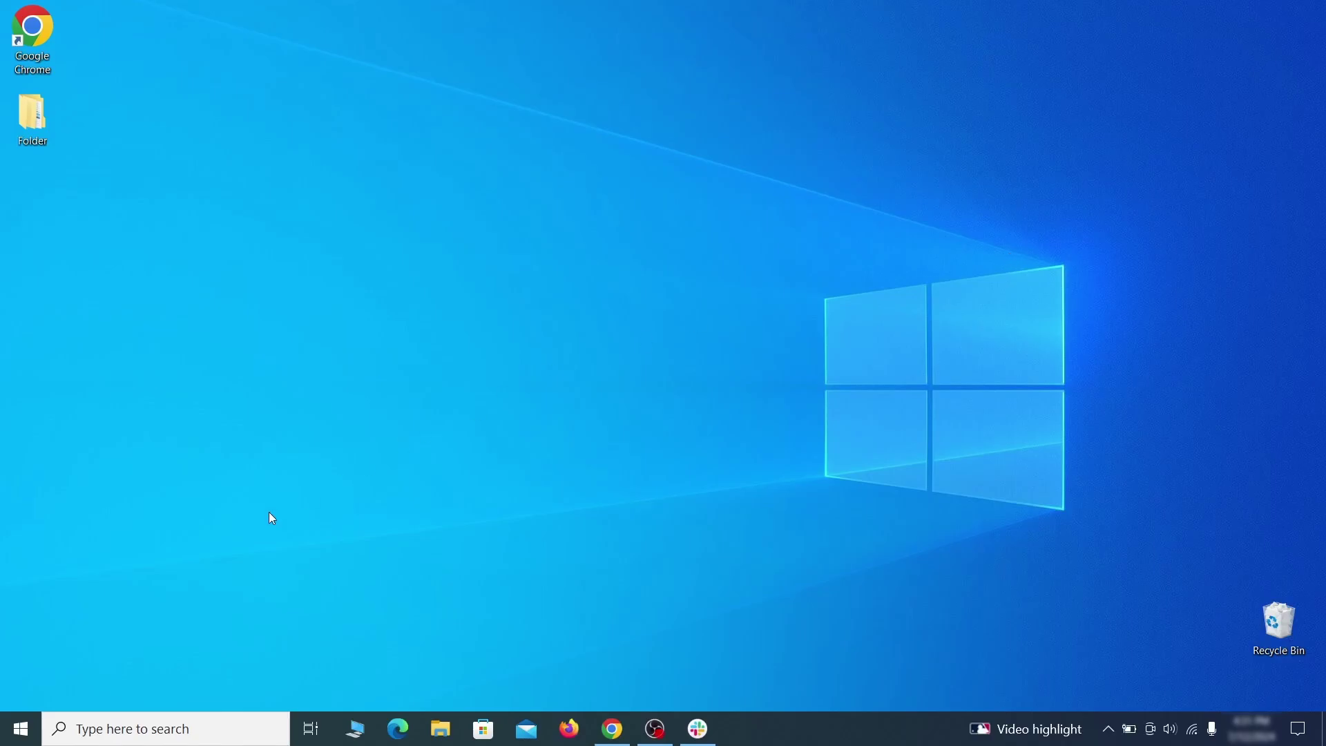
- Set File Explorer Options to show hidden files, folders and drives, and apply it
left_click(20, 728)
type("folder options")
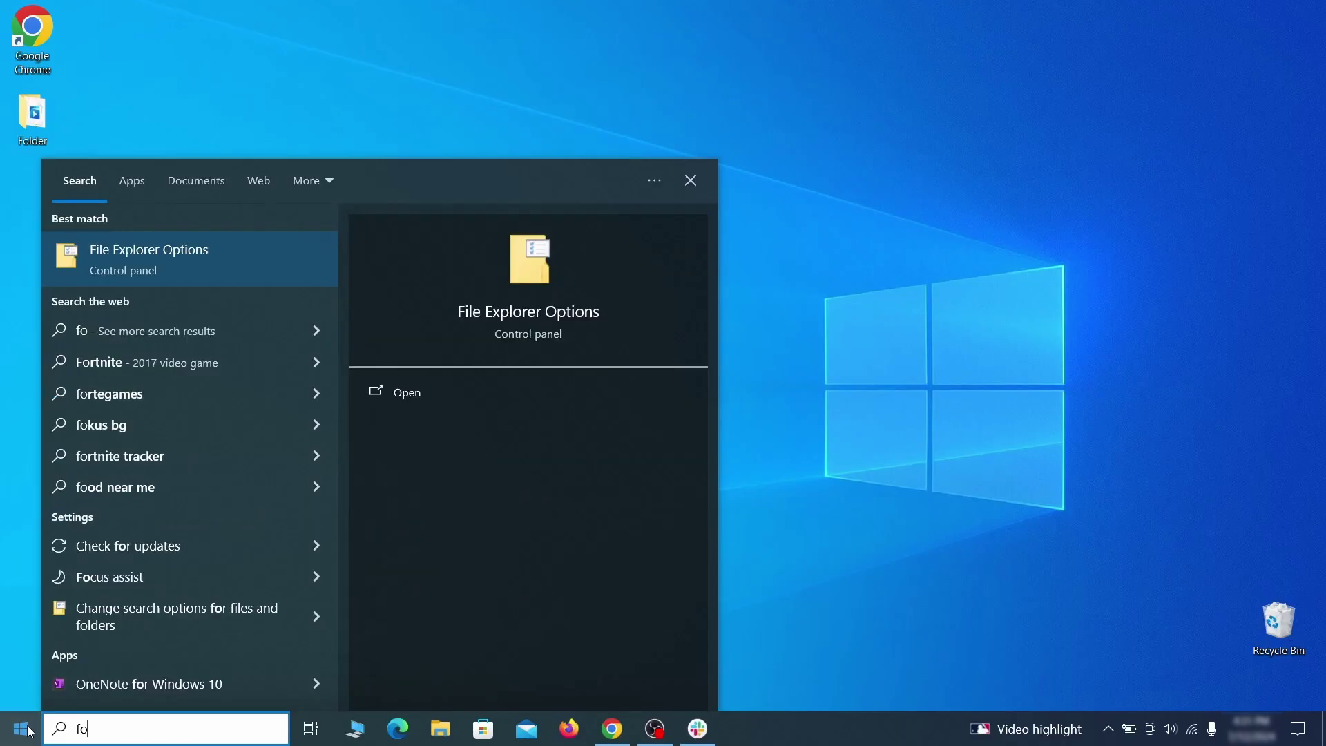
key("Return")
left_click(262, 171)
left_click(249, 395)
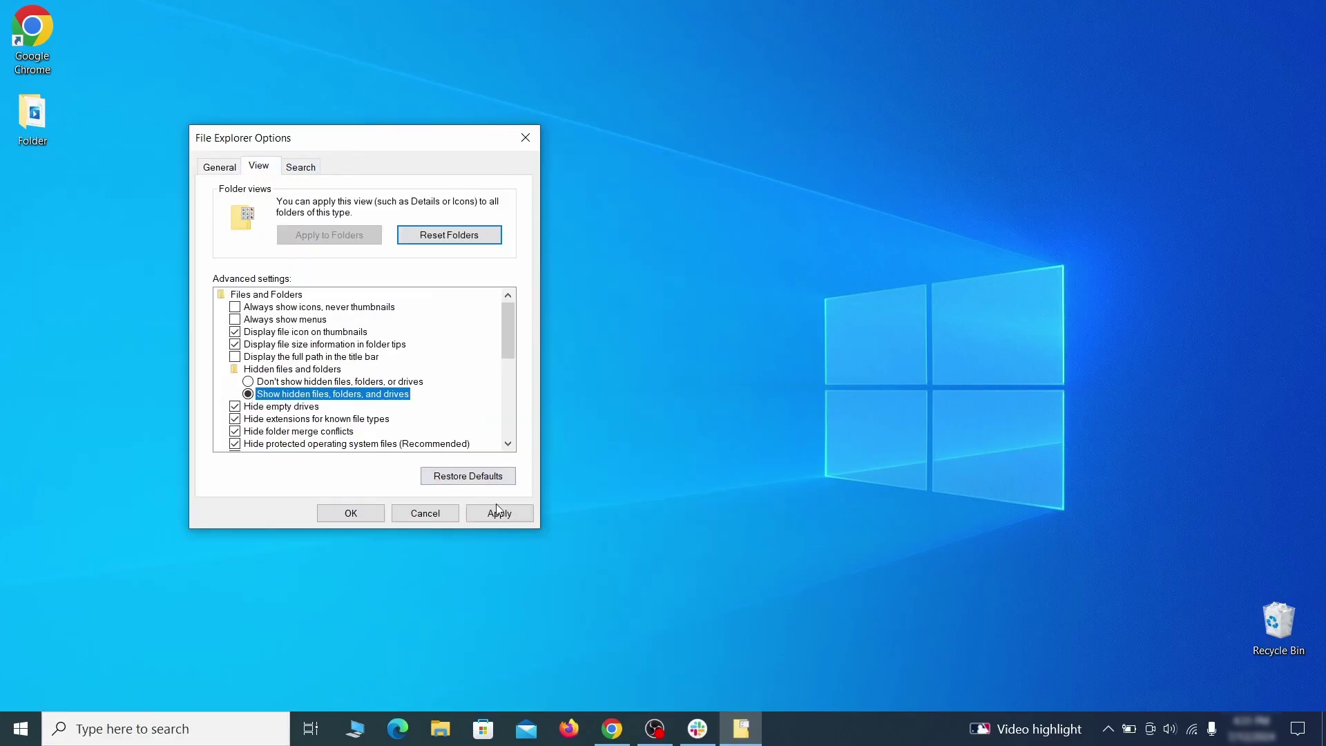
left_click(500, 513)
left_click(350, 514)
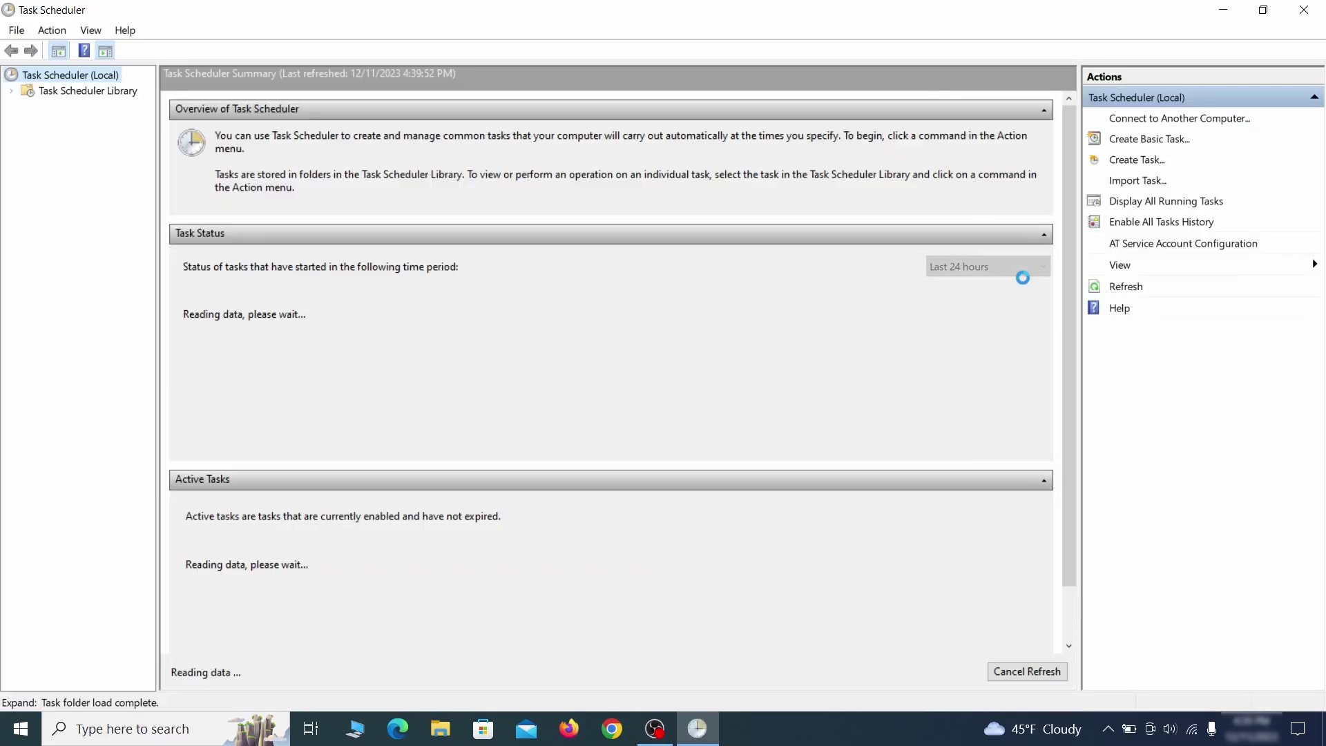
- Review the Example Malware App task's Triggers and Actions in the library, then delete it
left_click(88, 92)
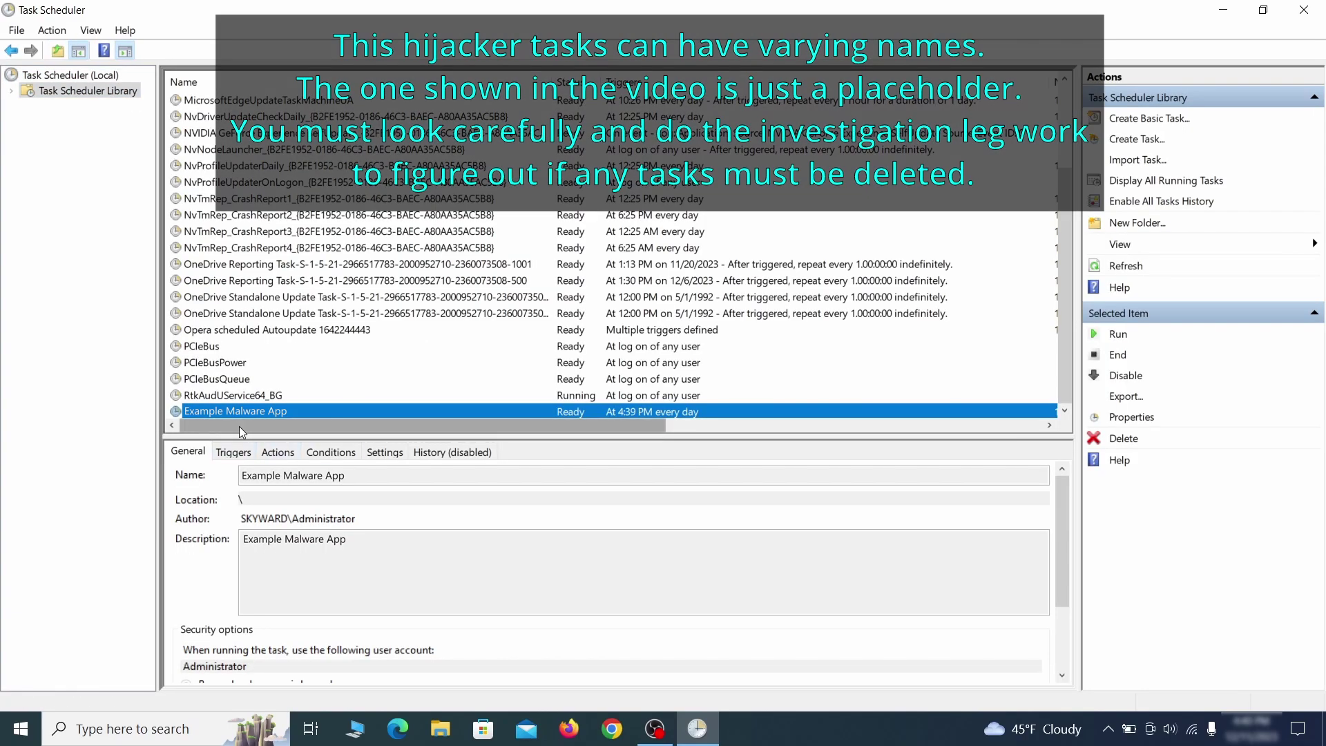
right_click(381, 414)
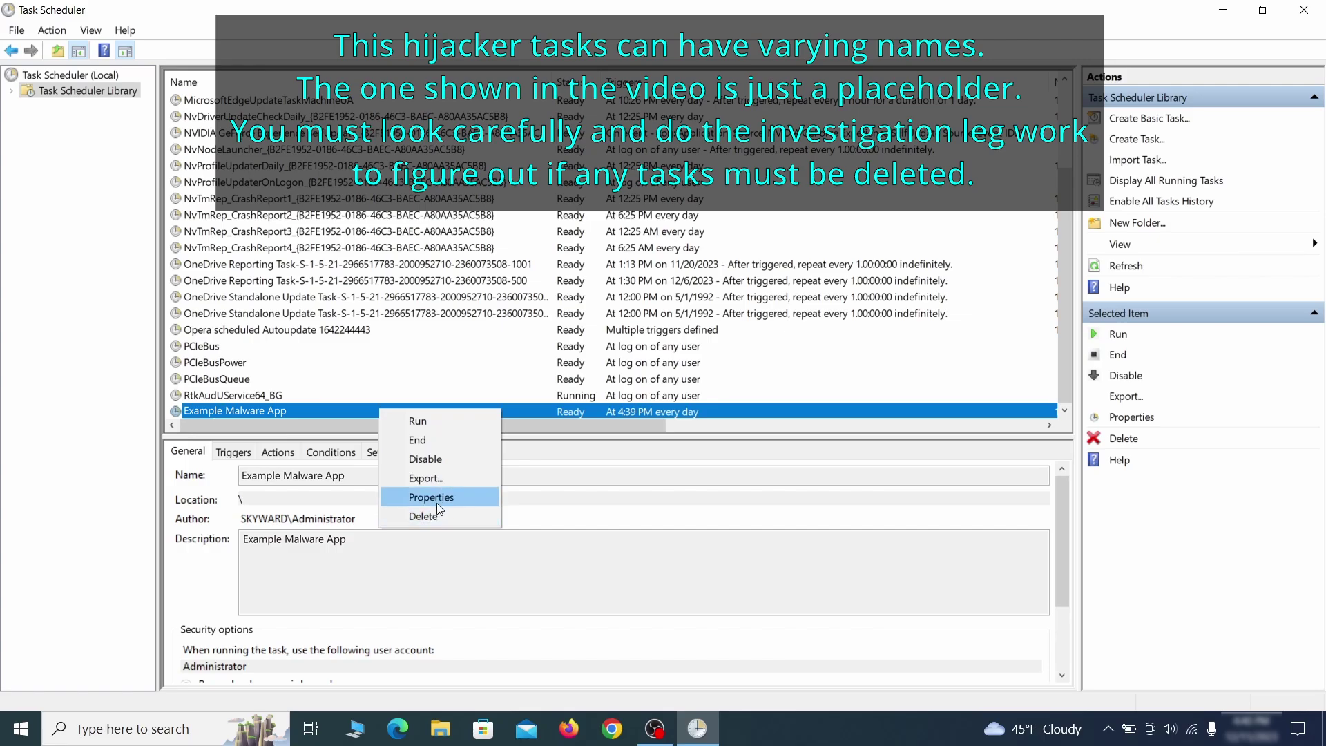
left_click(436, 503)
left_click(153, 112)
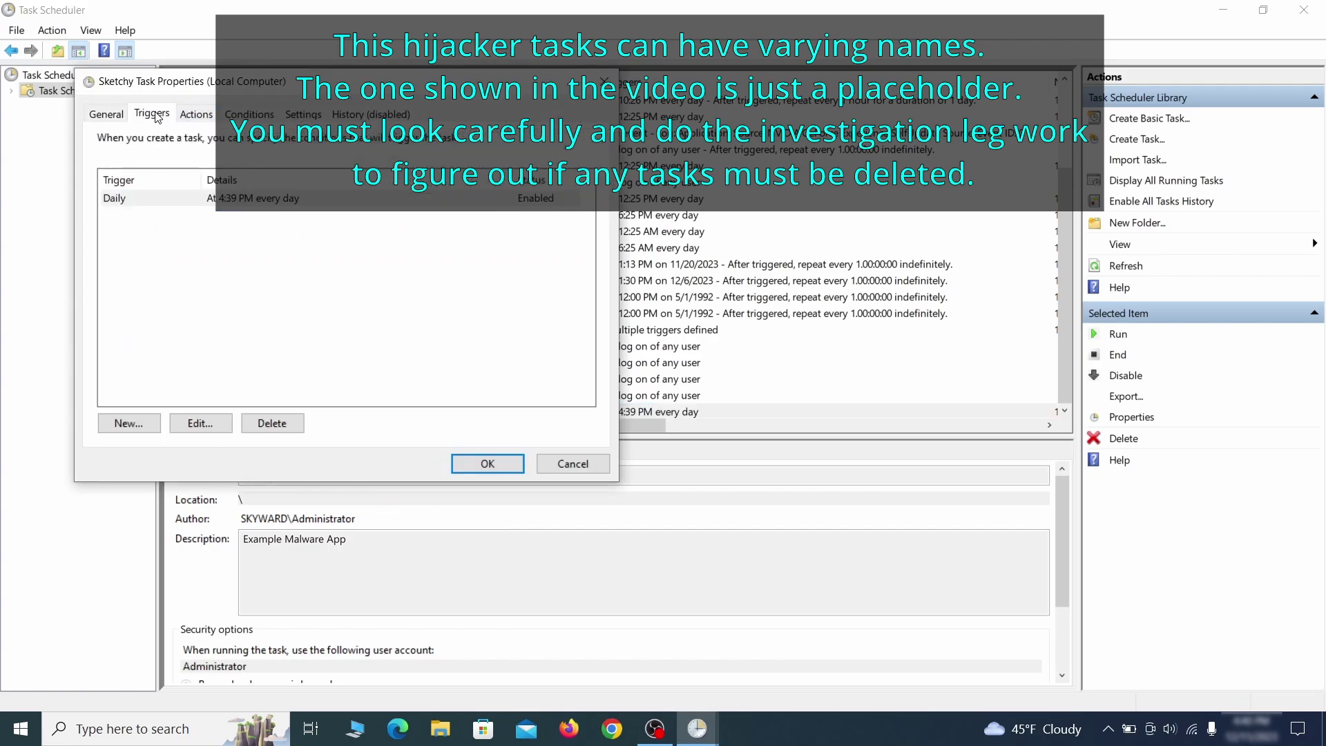
left_click(196, 114)
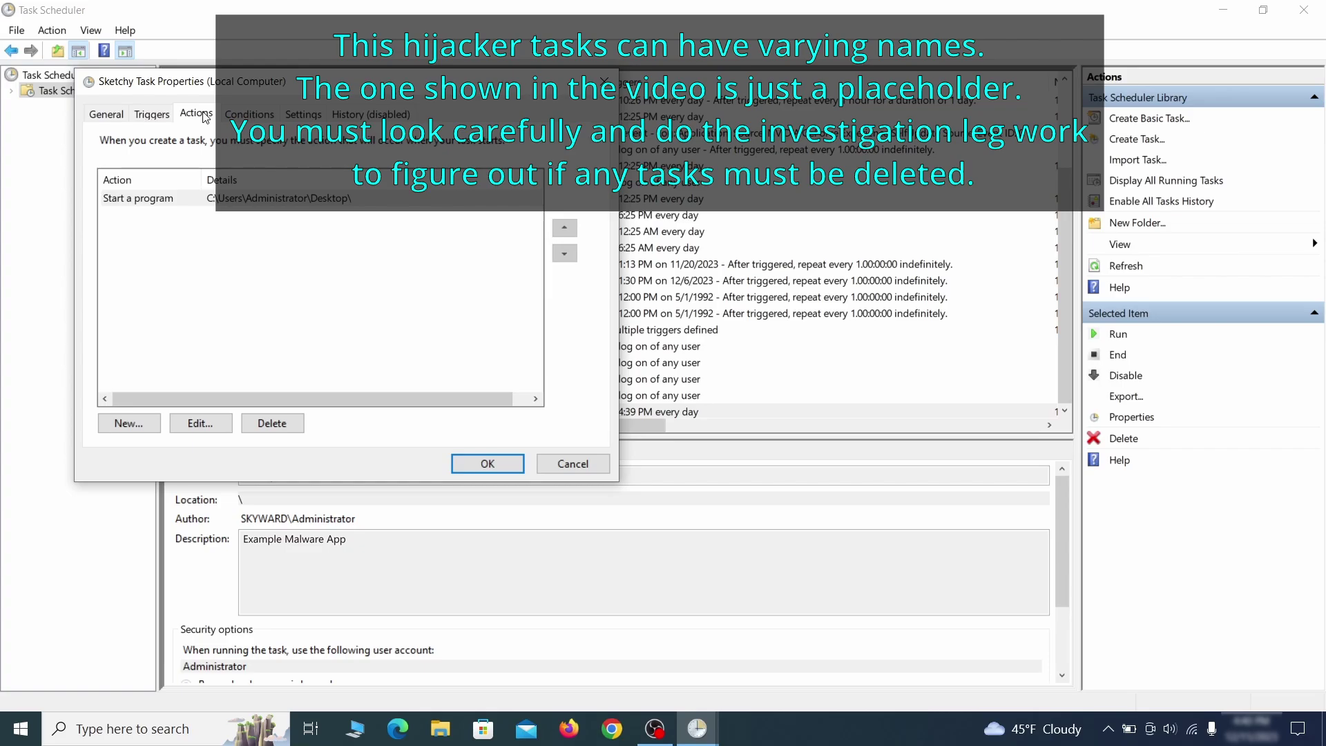
right_click(426, 410)
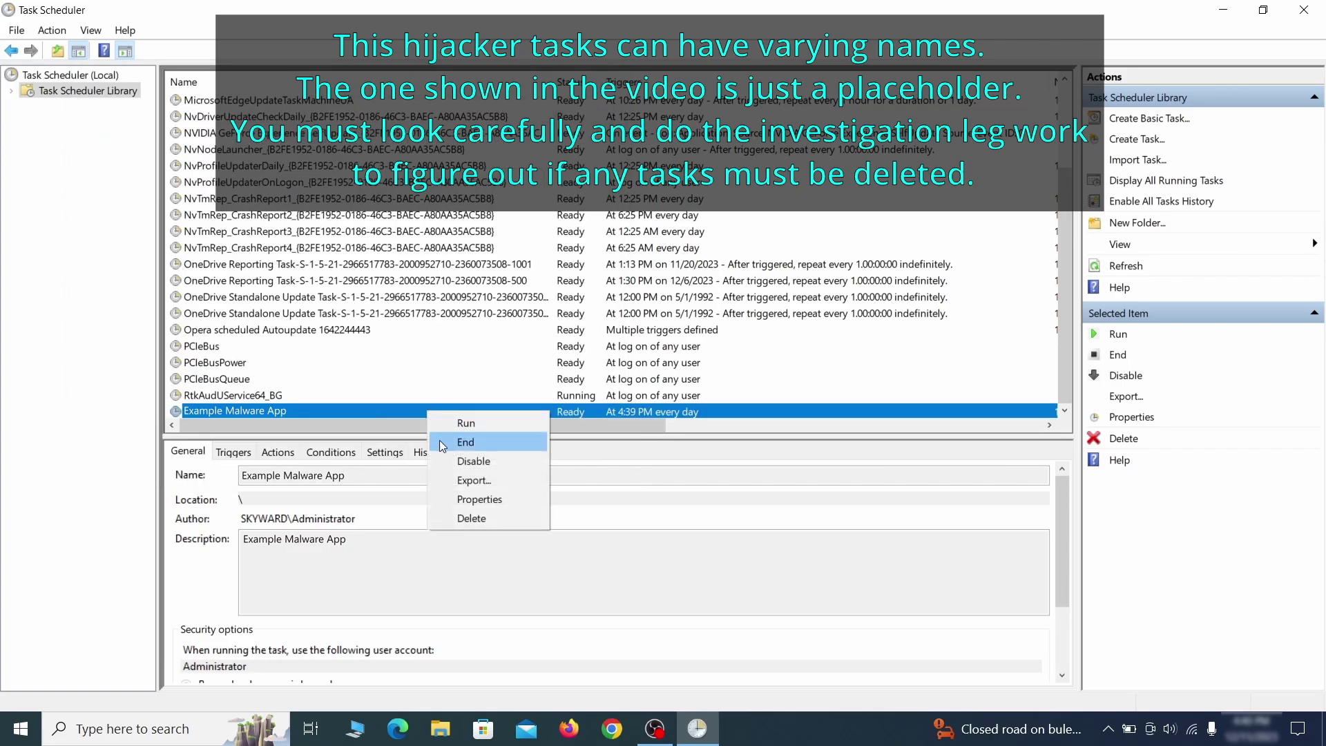
left_click(472, 518)
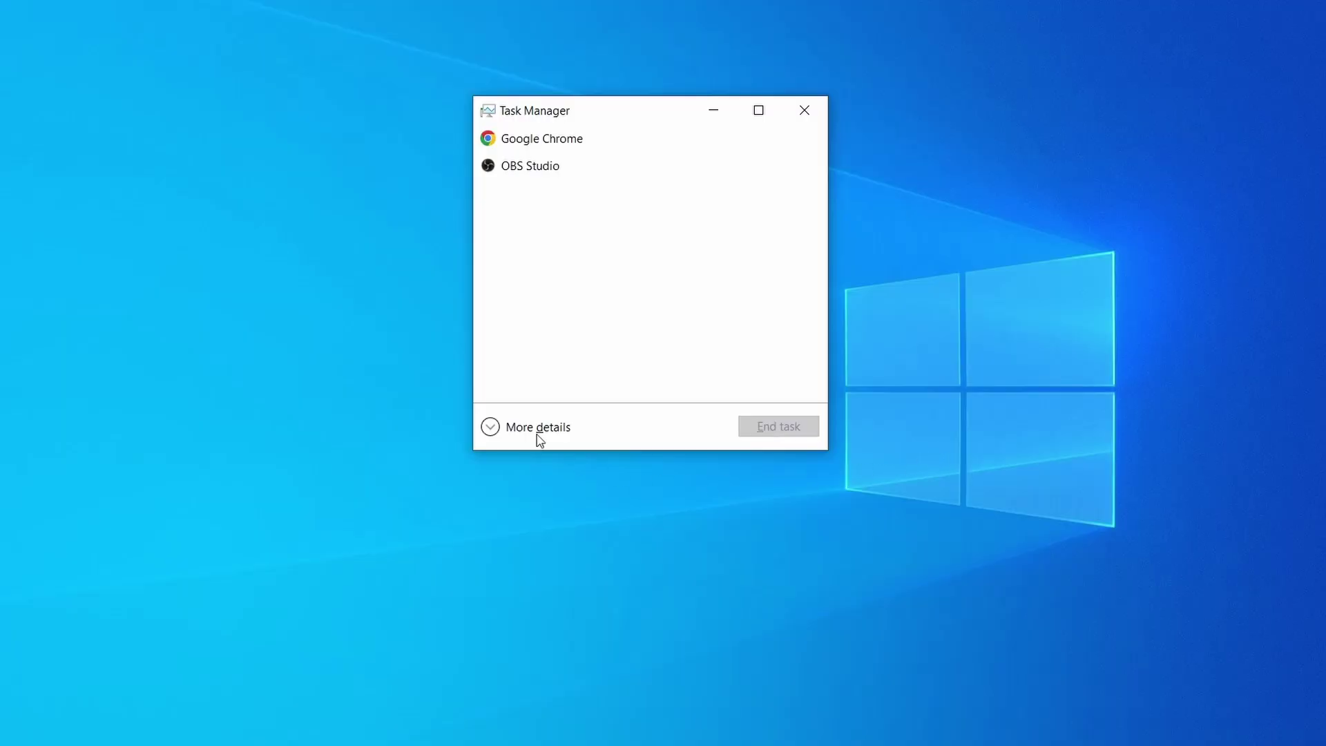
- Sort the detailed process list by Memory and open Example Malware Process's file location
left_click(490, 428)
left_click(652, 154)
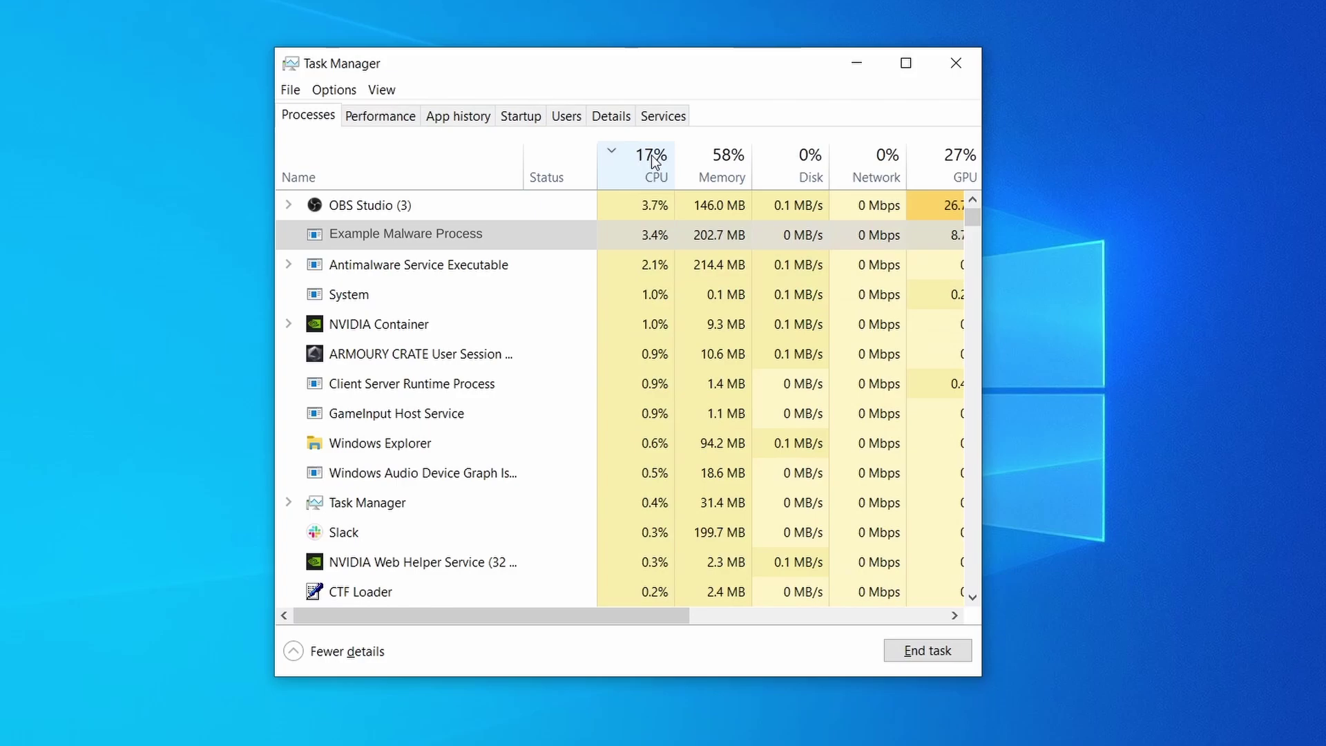
left_click(721, 163)
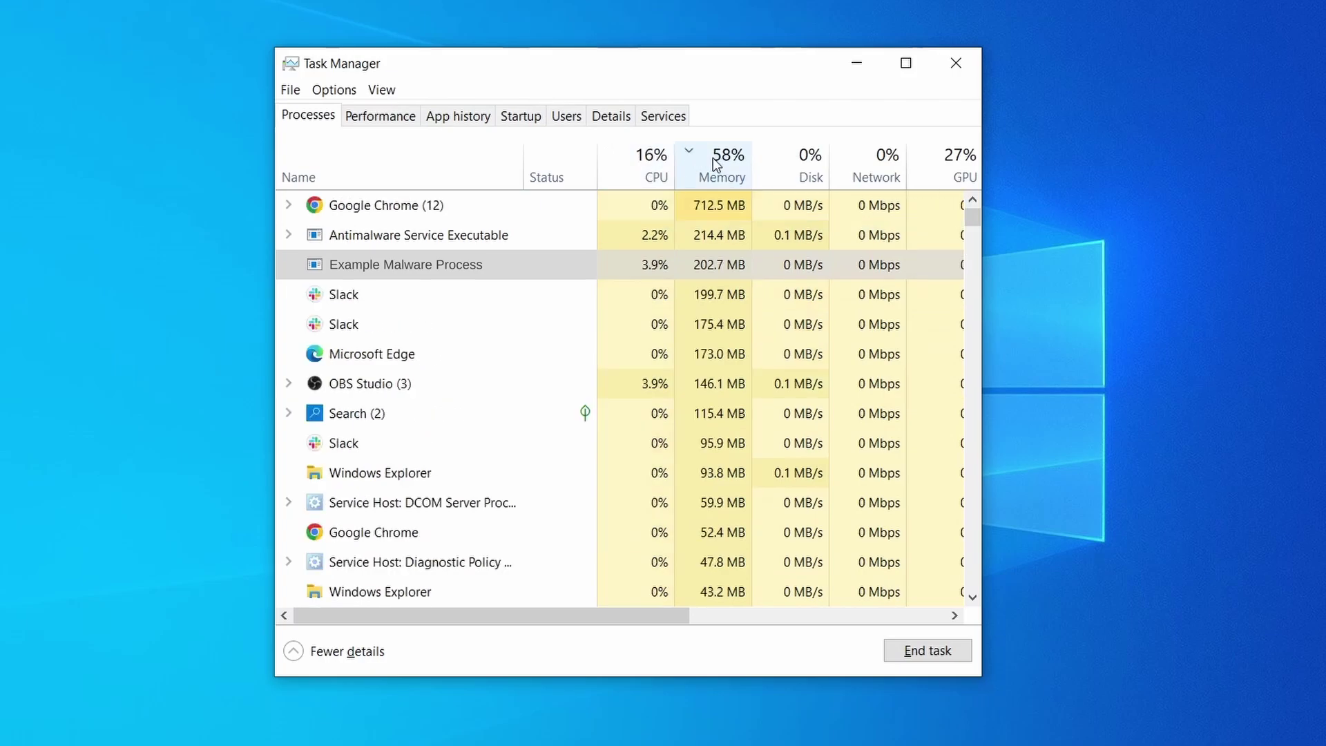
right_click(633, 264)
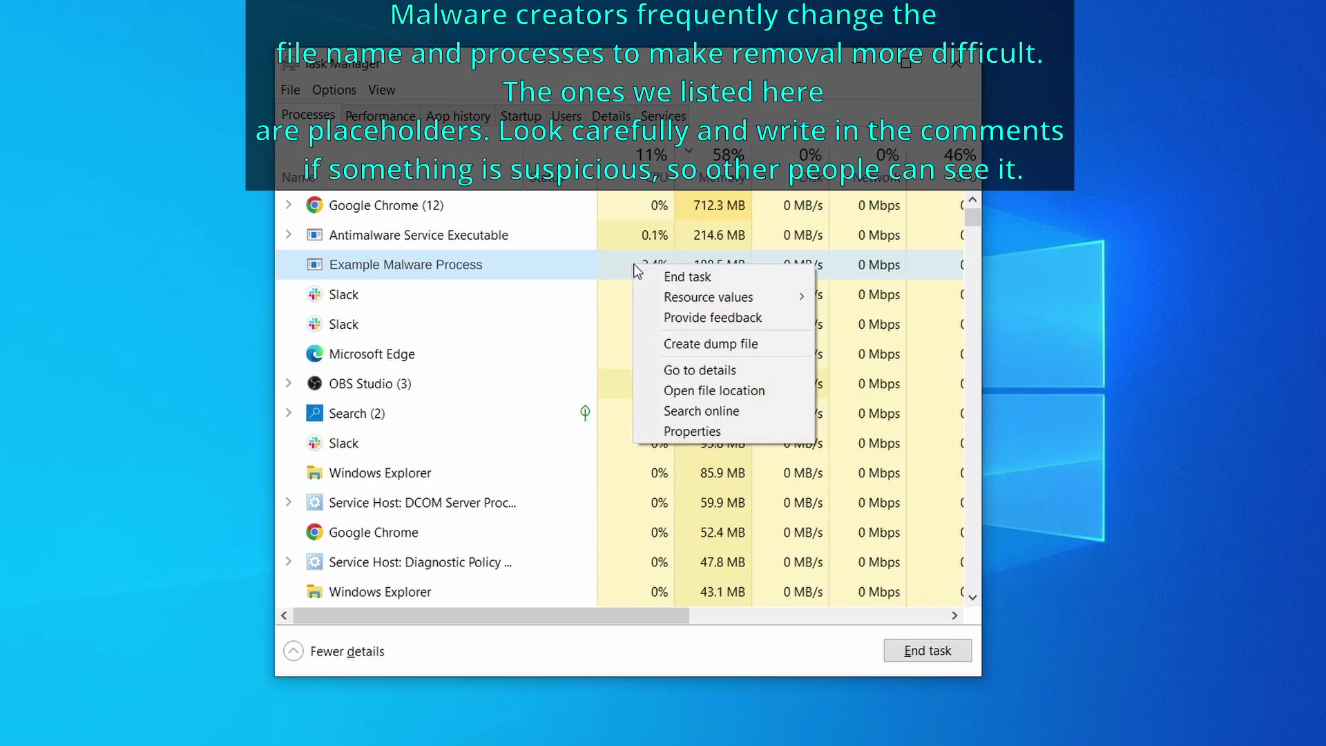
left_click(718, 392)
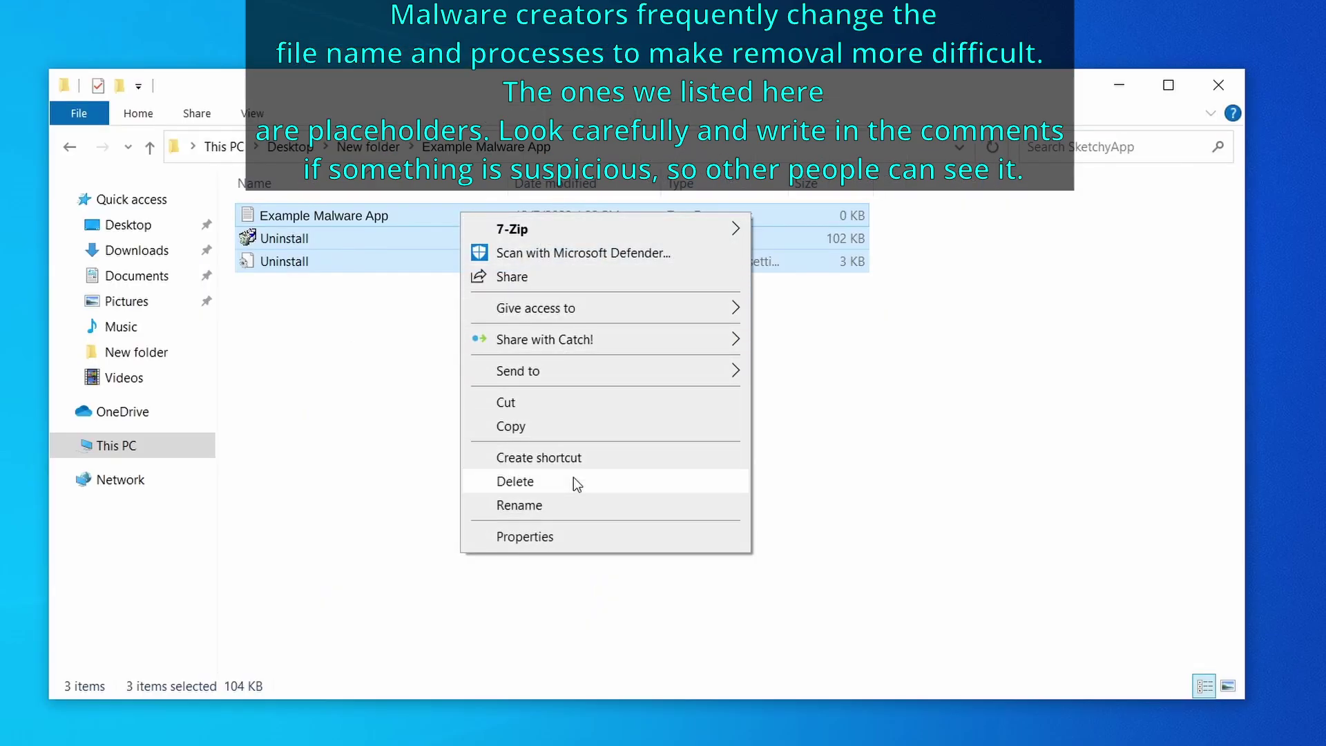
- Delete the three app files, install LockHunter, and delete the locked EXAMPLE_MALWARE_FOLDER with it
left_click(573, 477)
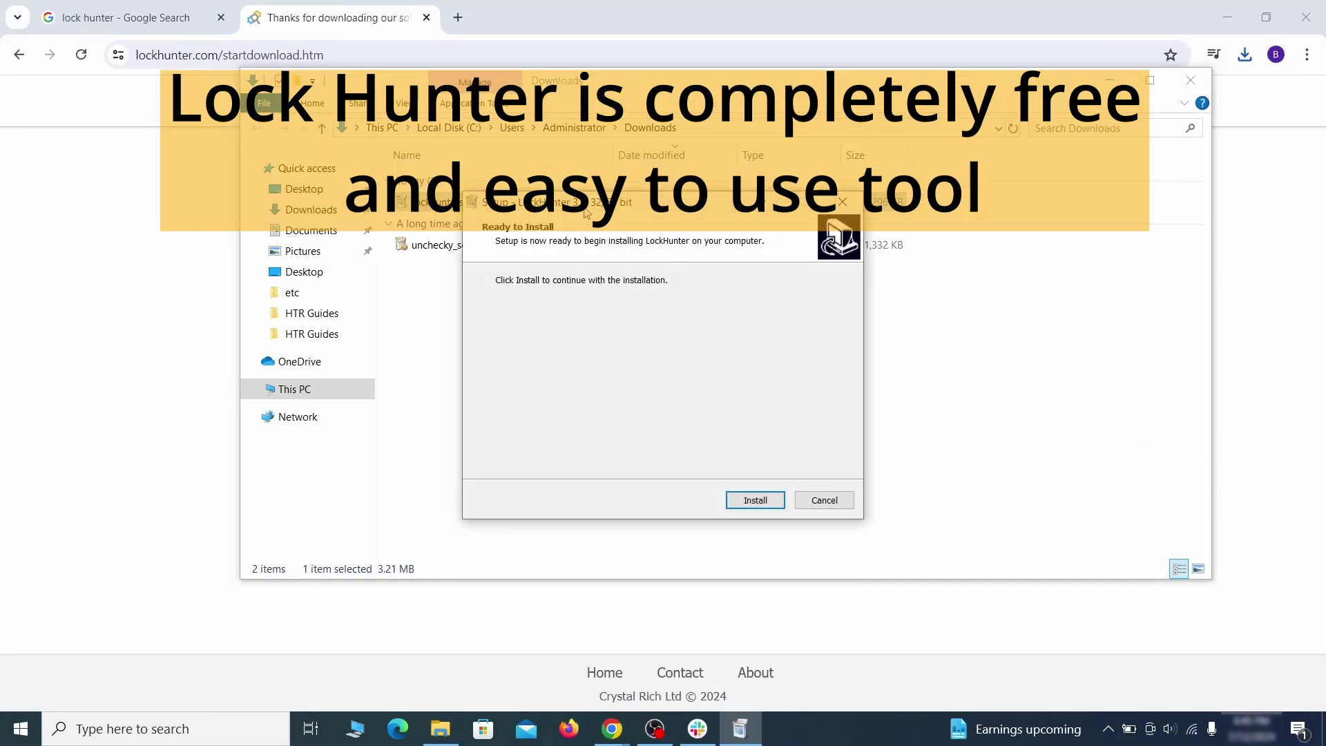
left_click(755, 499)
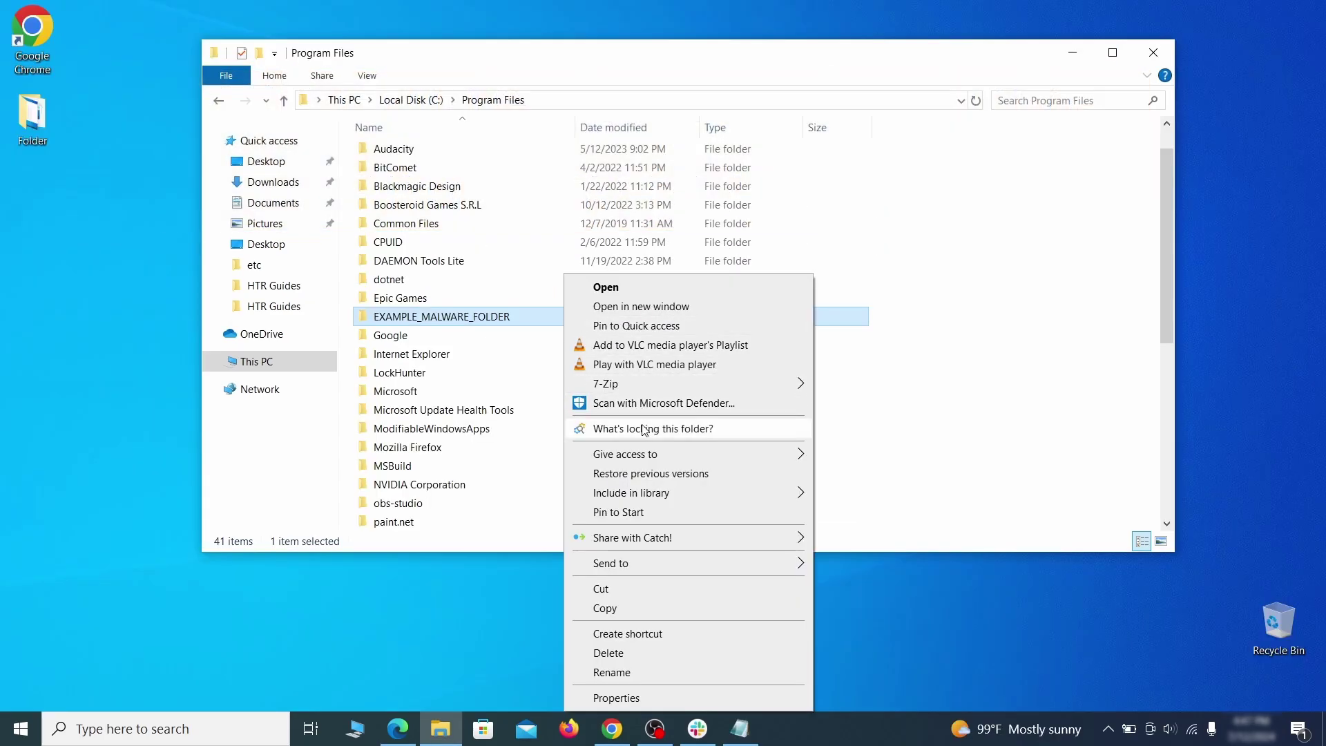
left_click(644, 431)
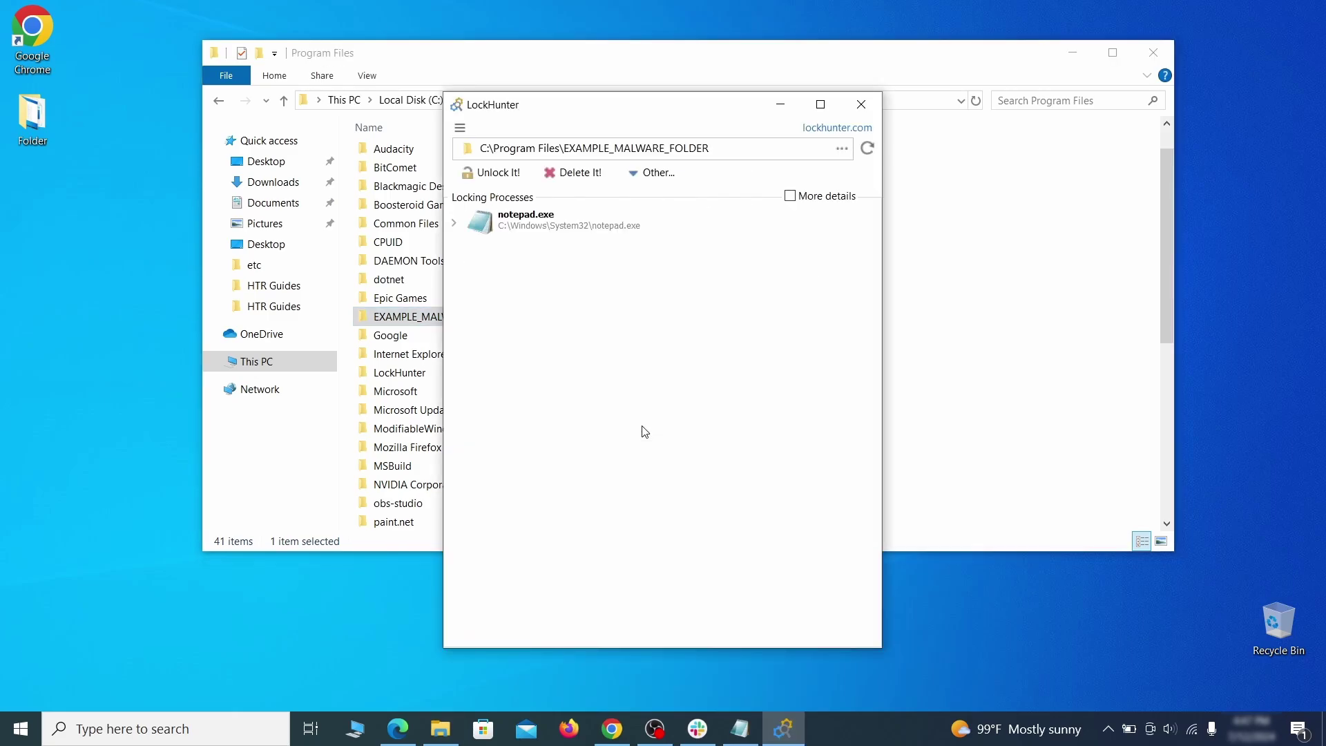
left_click(590, 179)
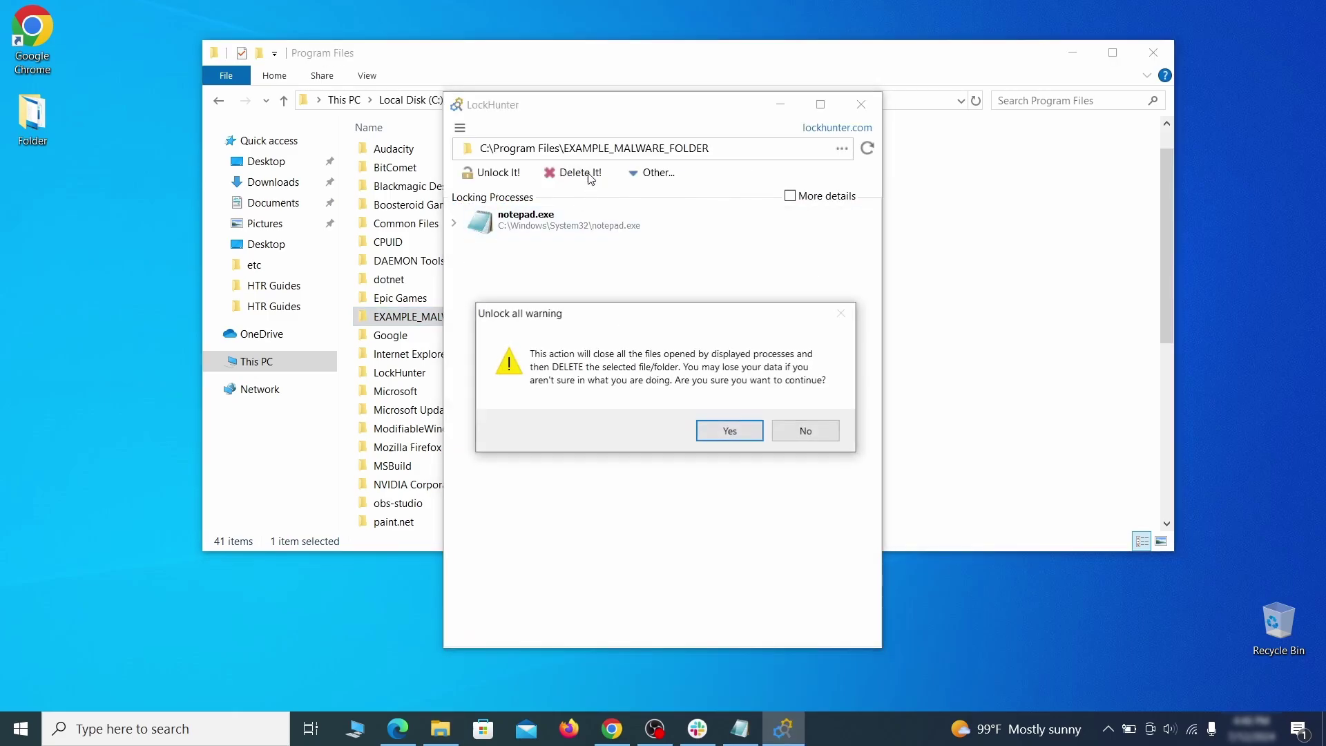
left_click(729, 431)
left_click(860, 105)
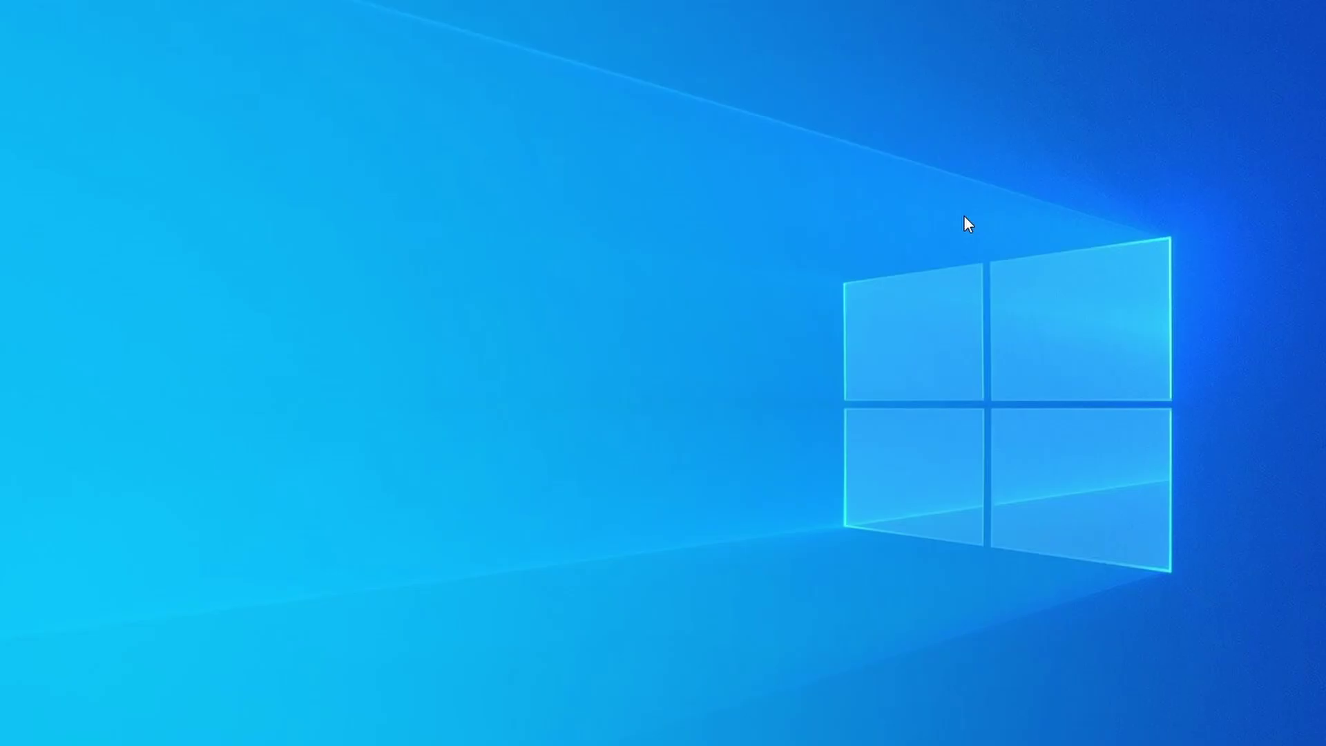
key("ctrl+shift+Escape")
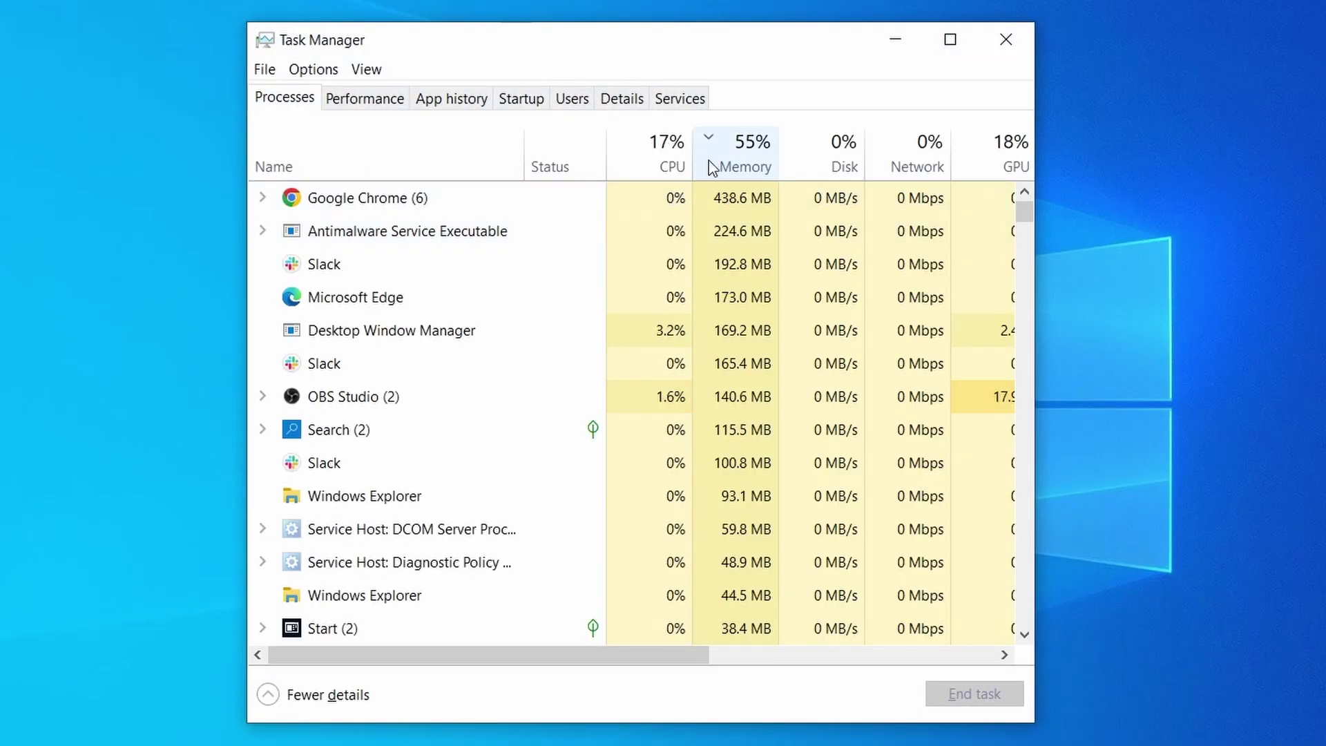
left_click(648, 155)
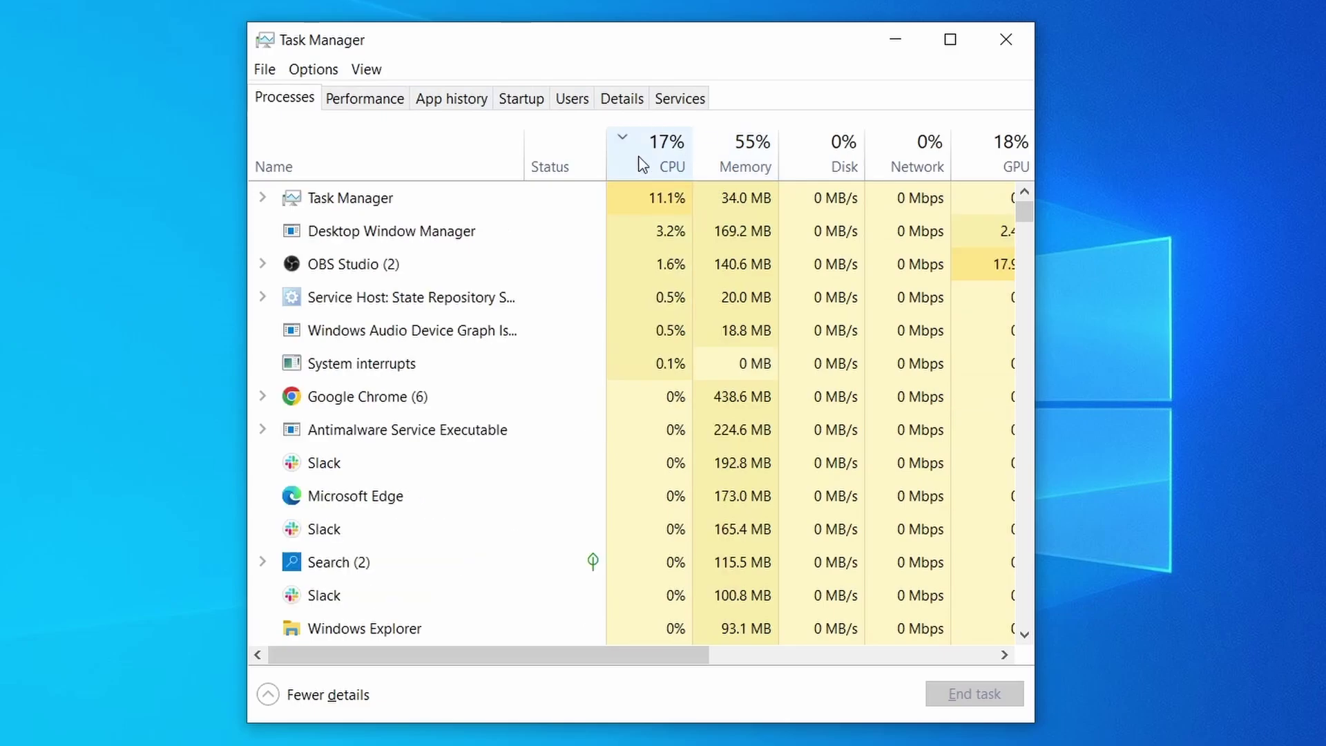
left_click(754, 151)
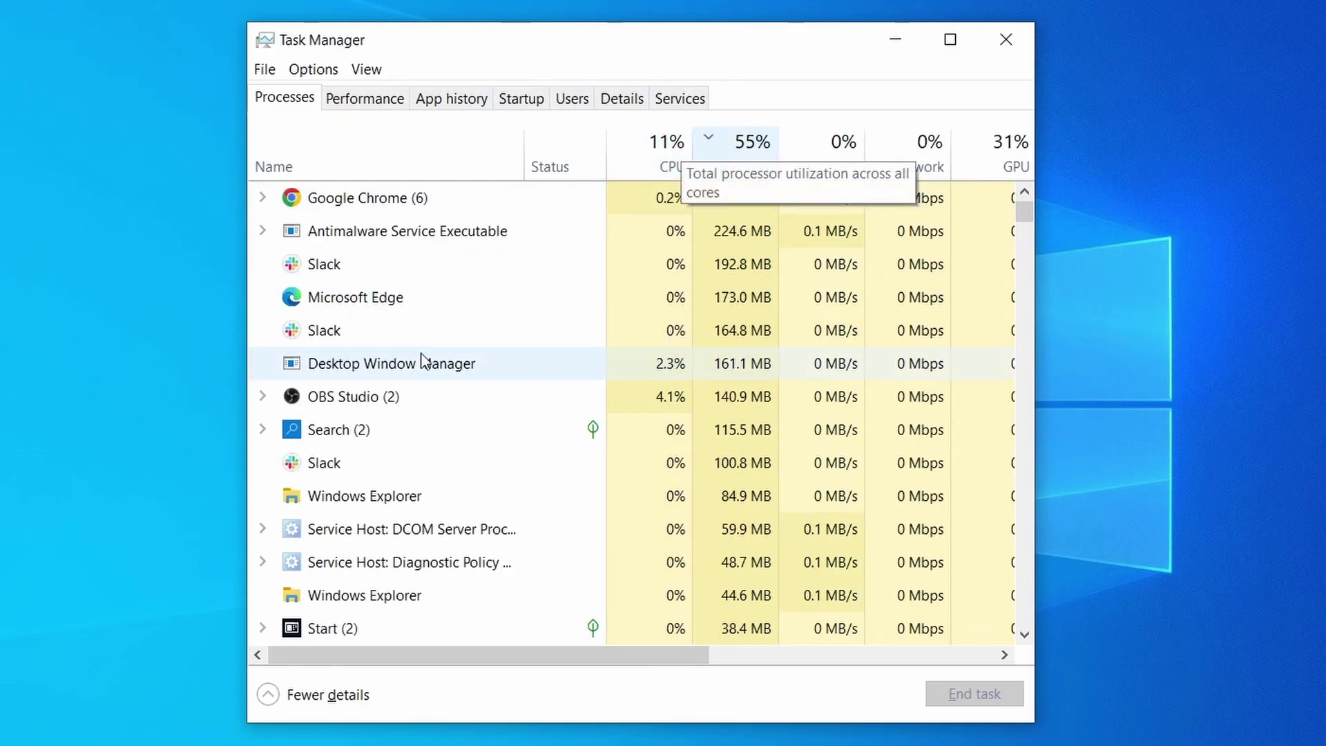
scroll(498, 415, "down", 2)
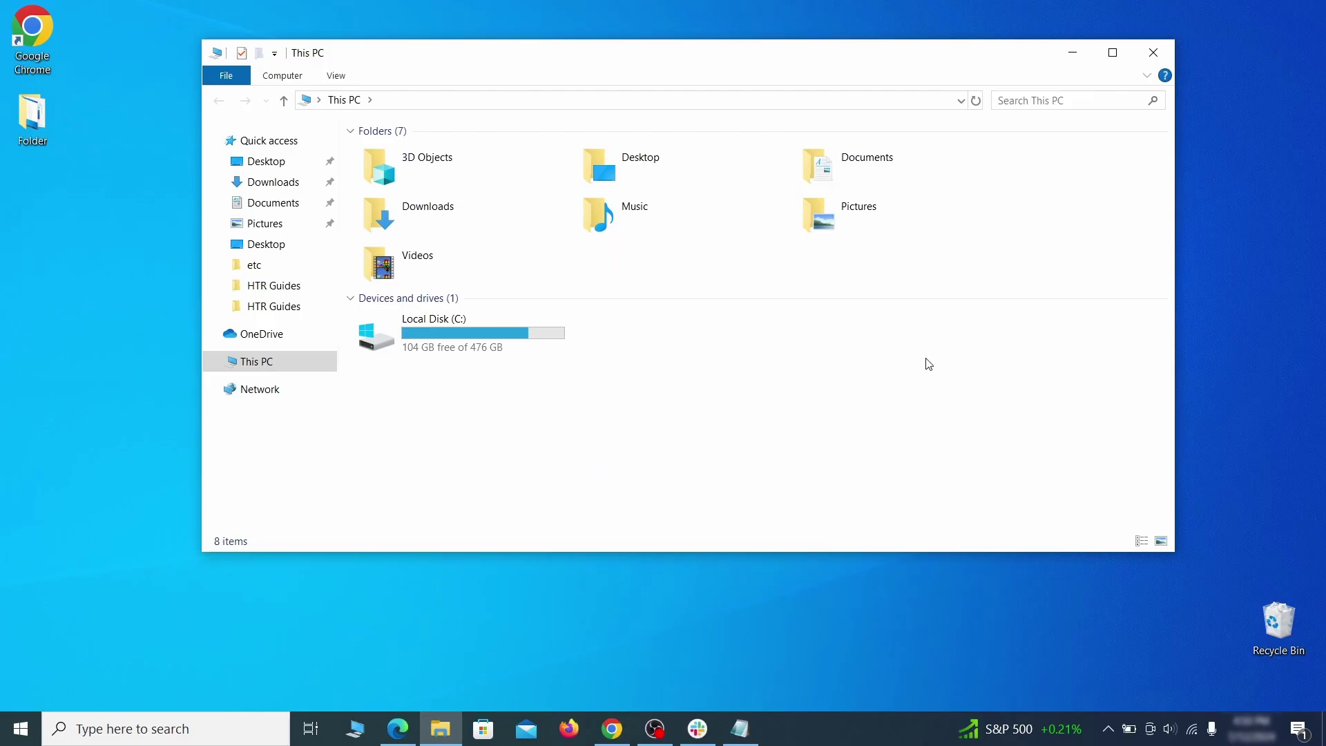
- Browse to C:\Users\<user>\AppData\Roaming
double_click(555, 343)
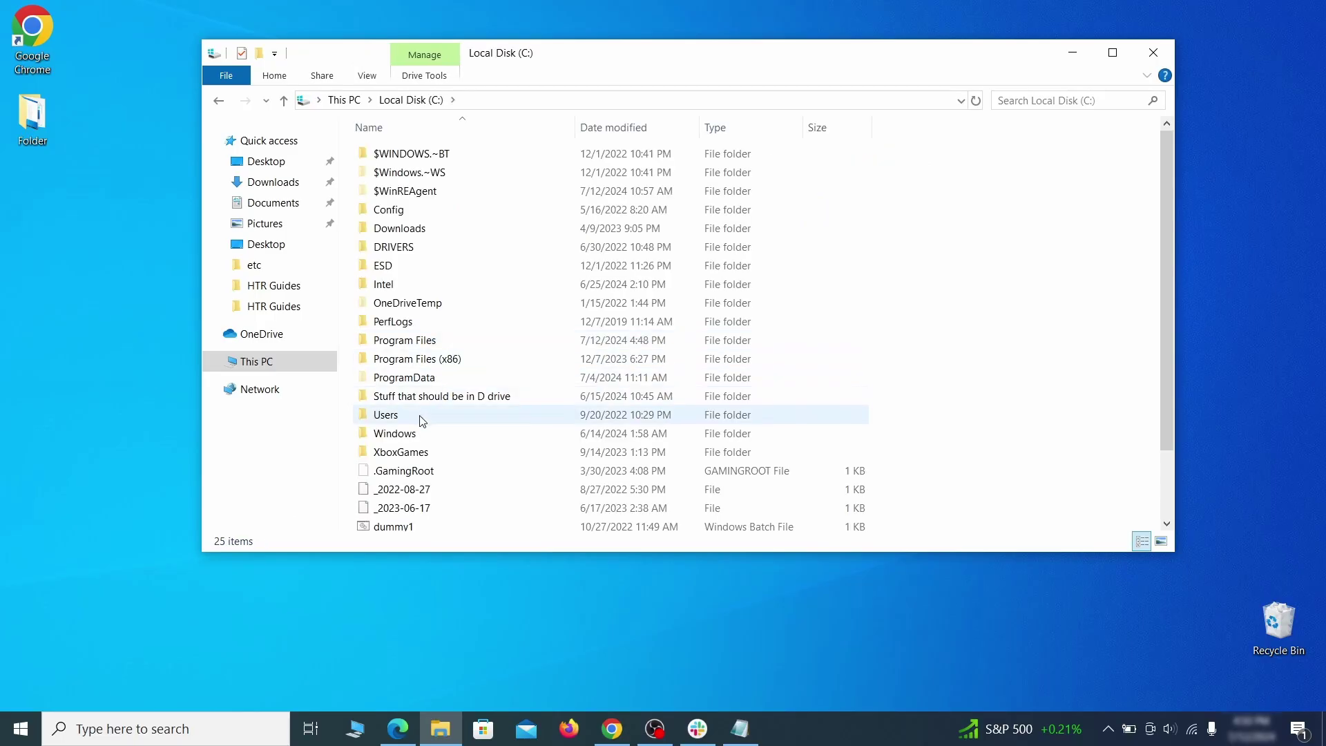
double_click(421, 415)
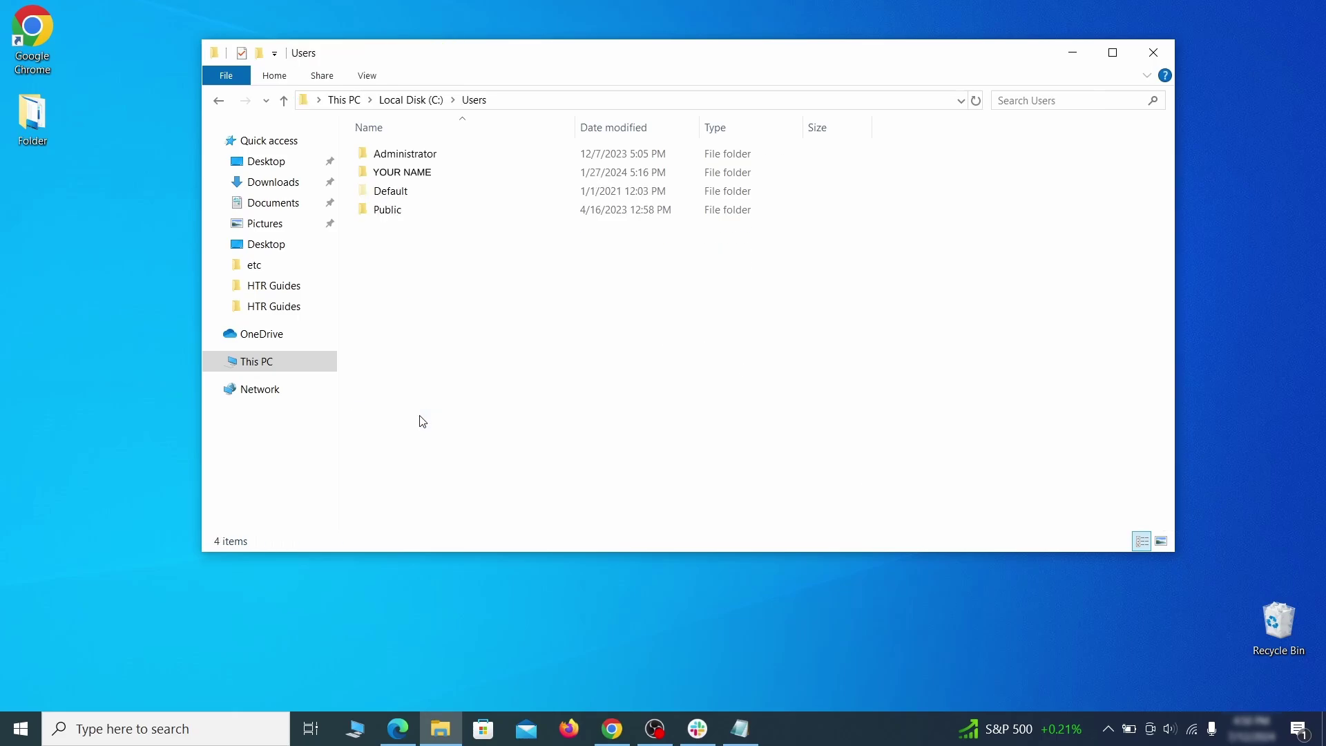
double_click(558, 172)
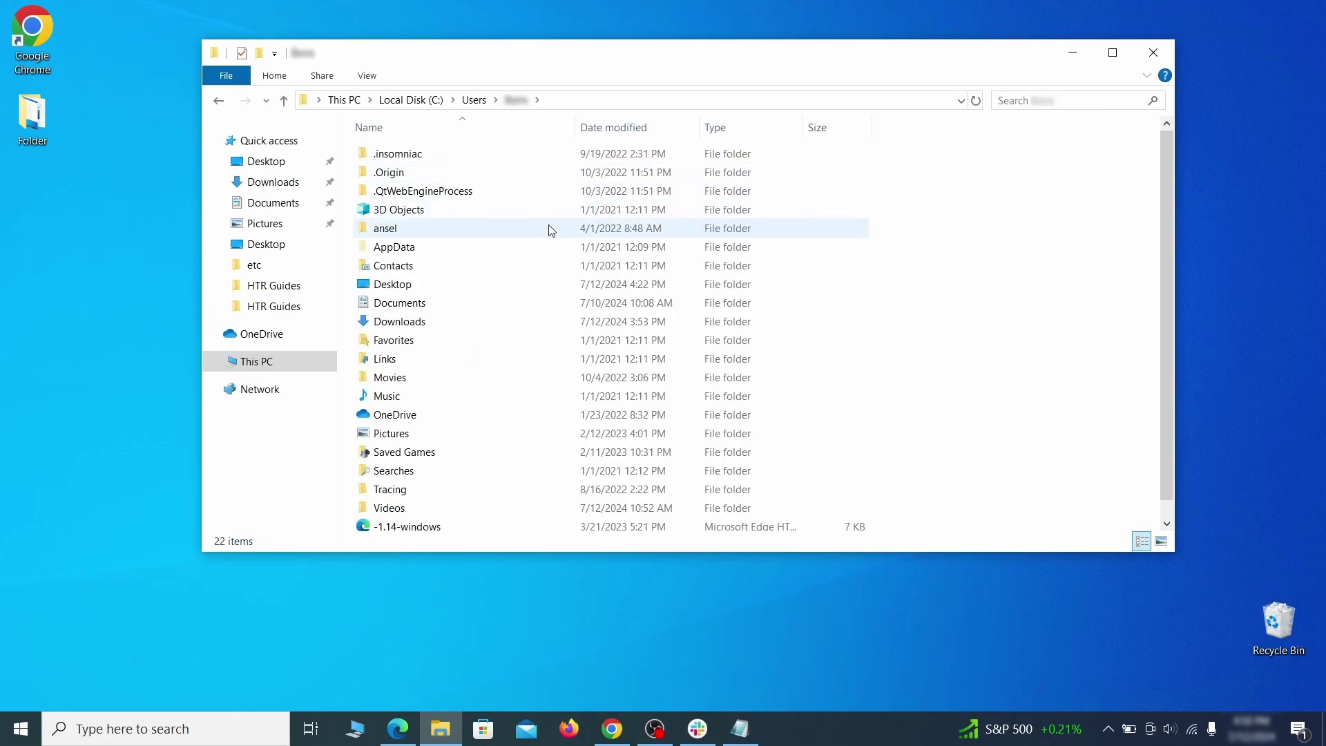
double_click(549, 247)
double_click(545, 191)
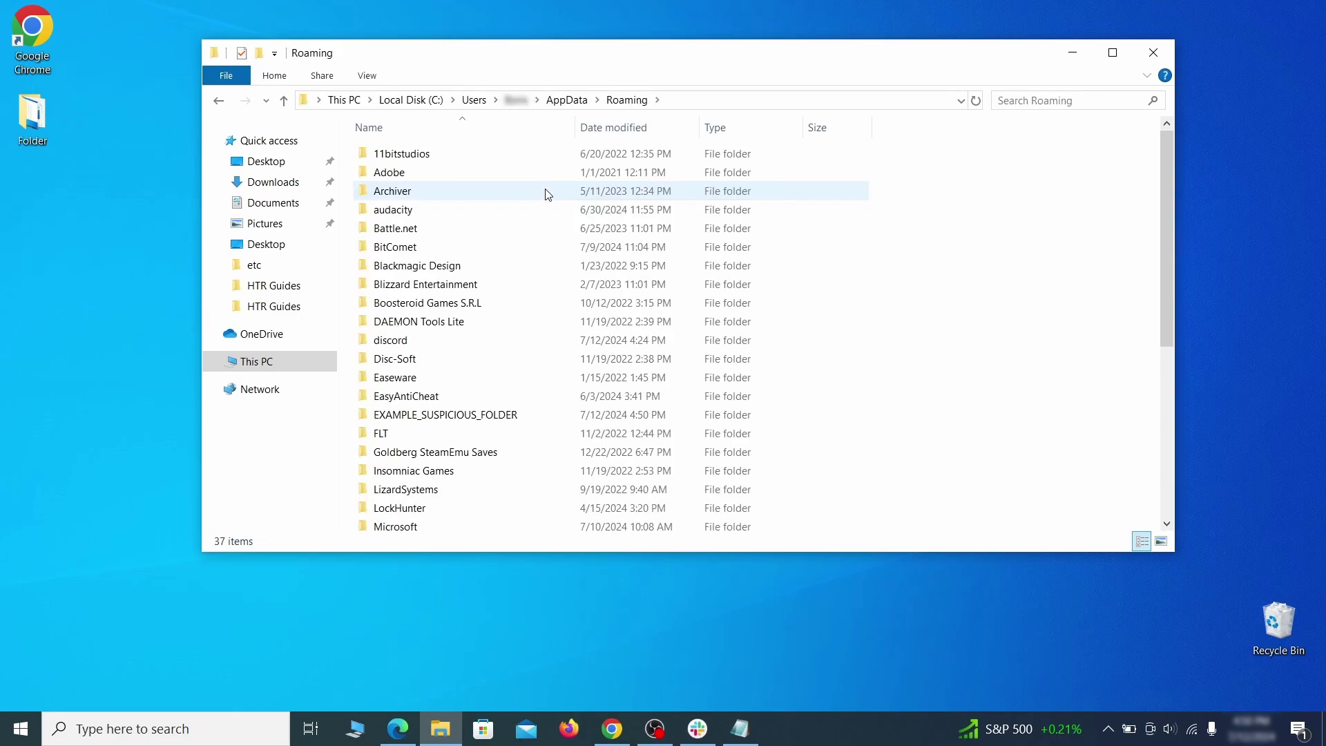
scroll(528, 247, "down", 2)
scroll(529, 248, "down", 1)
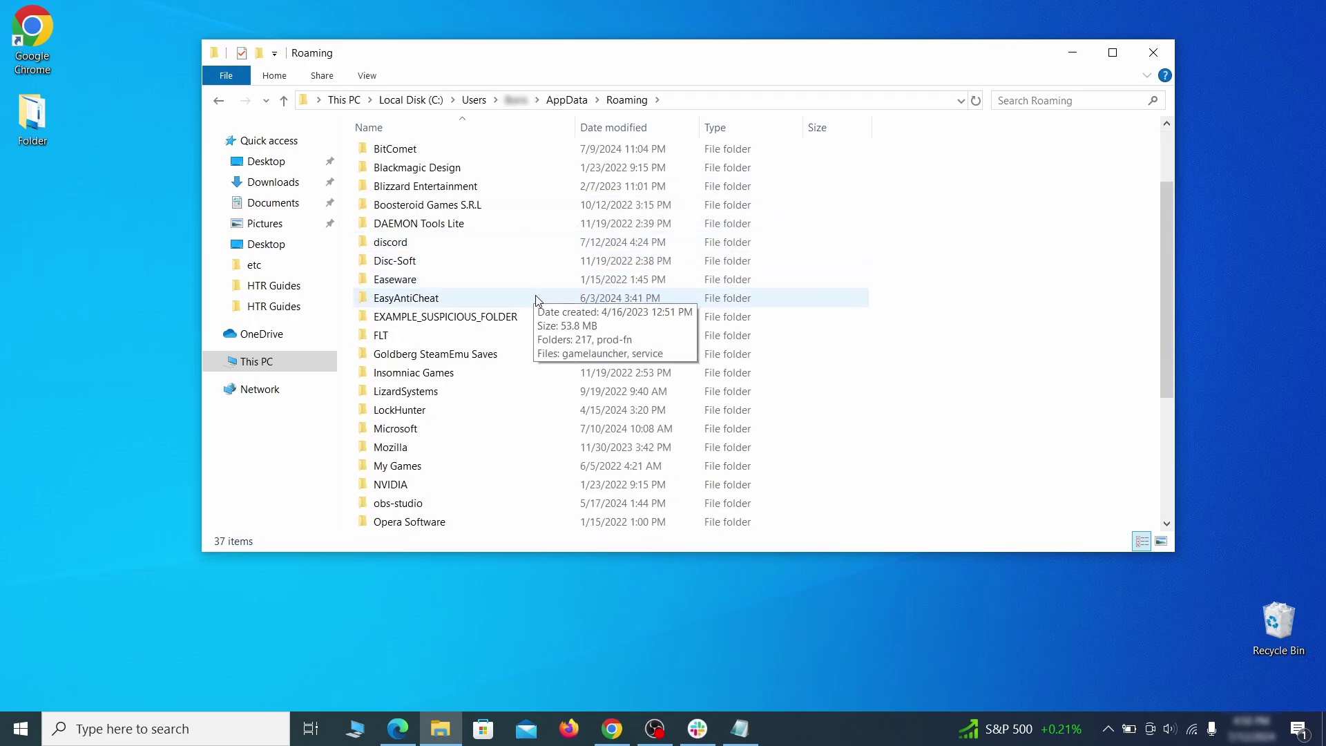
- Try deleting EXAMPLE_SUSPICIOUS_FOLDER, then use LockHunter's Delete It! when it proves in use
left_click(544, 321)
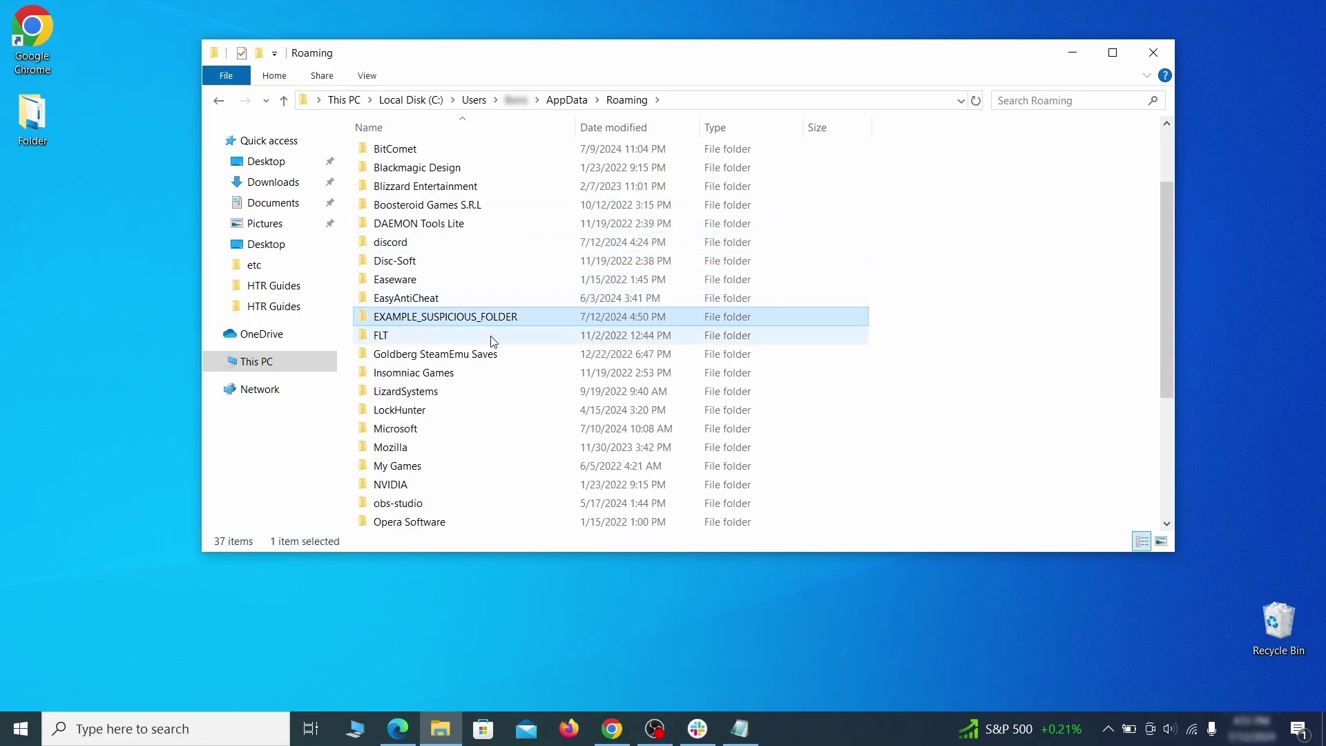
right_click(592, 321)
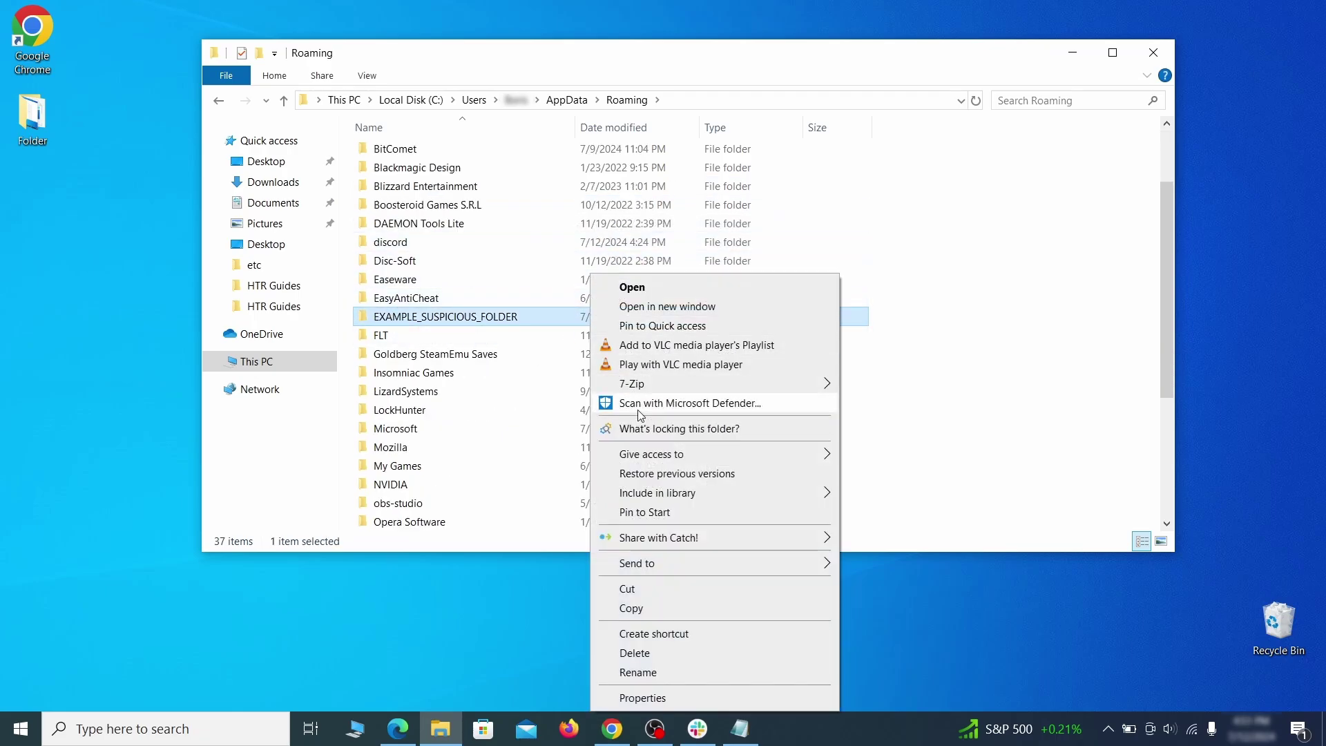
left_click(634, 654)
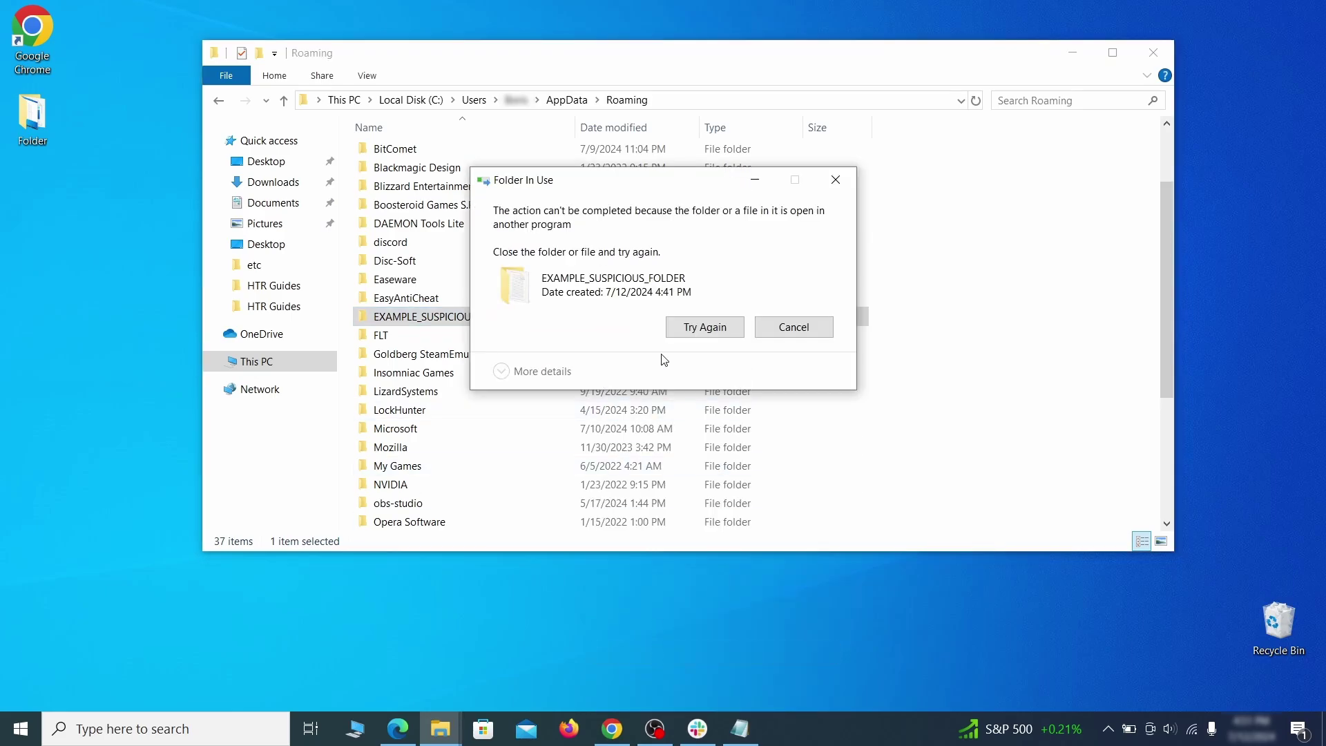
left_click(705, 328)
right_click(563, 317)
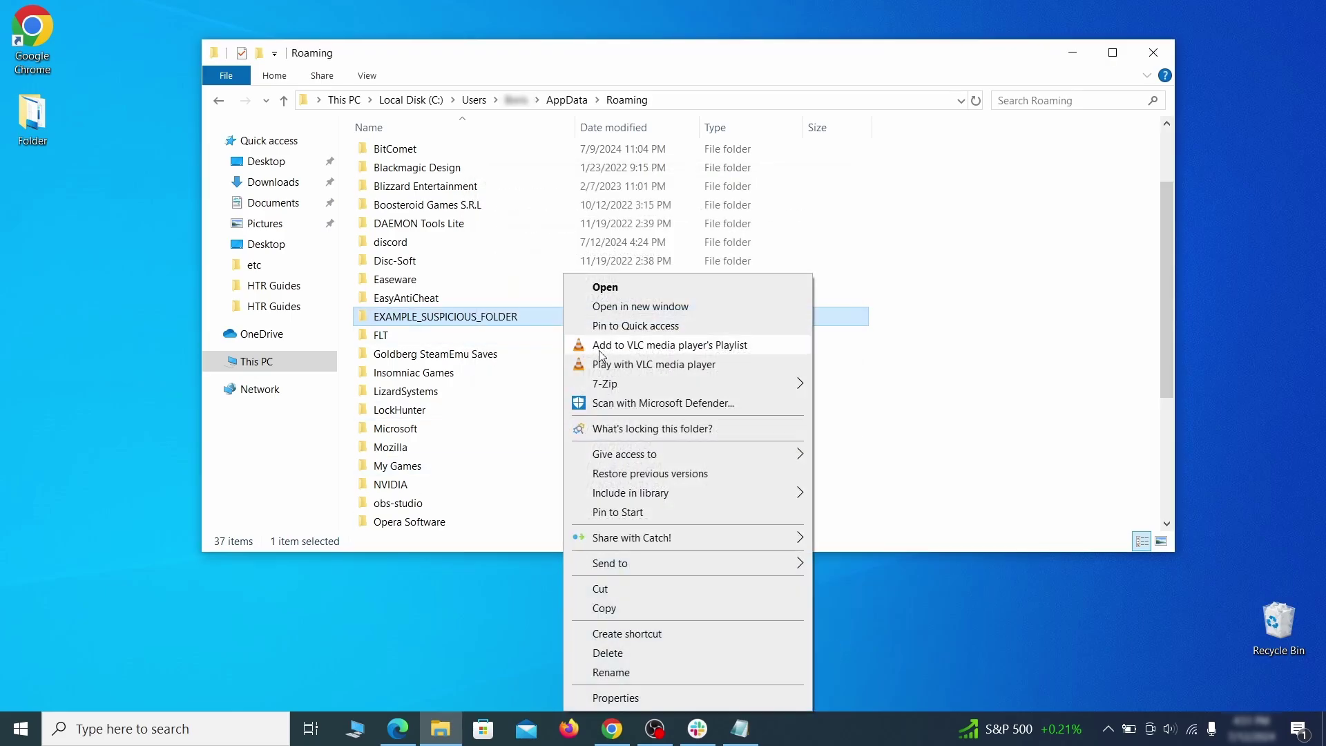
left_click(663, 429)
left_click(579, 173)
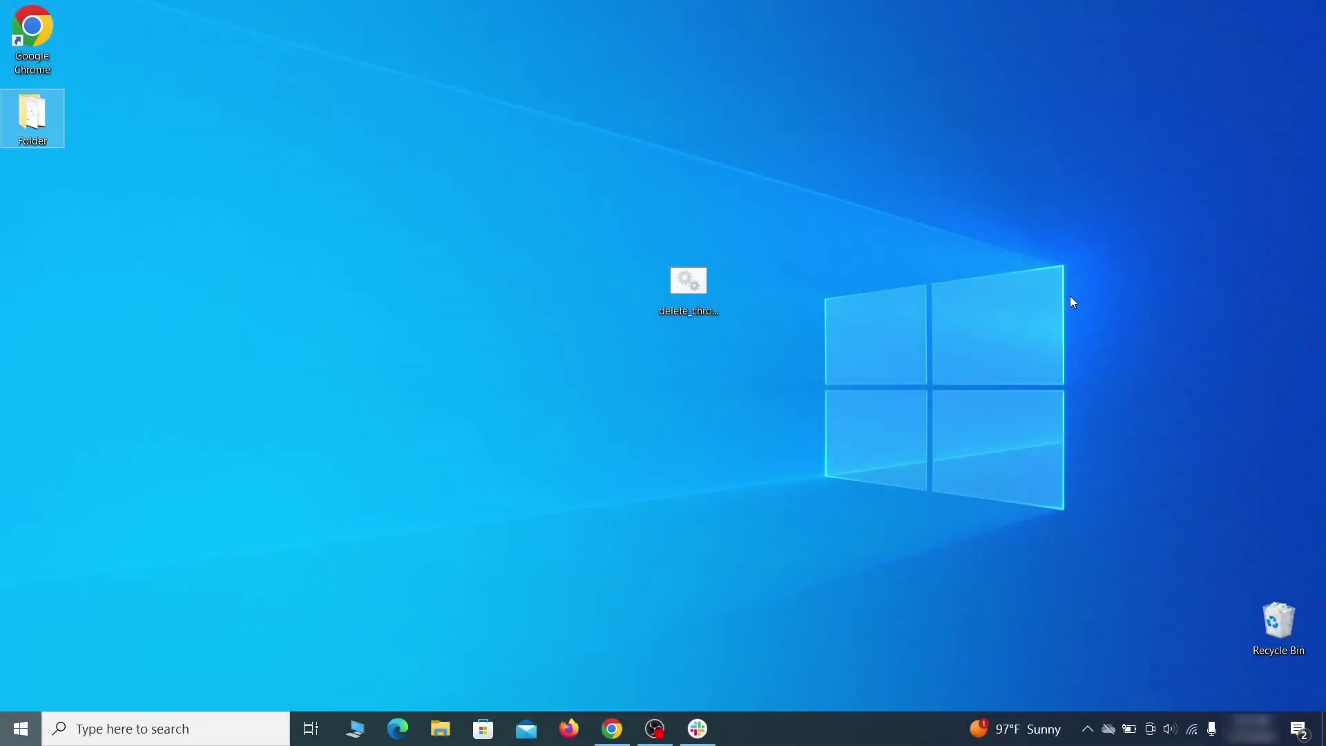
- Remove the chrome template from Computer Configuration's Administrative Templates in gpedit
key("super")
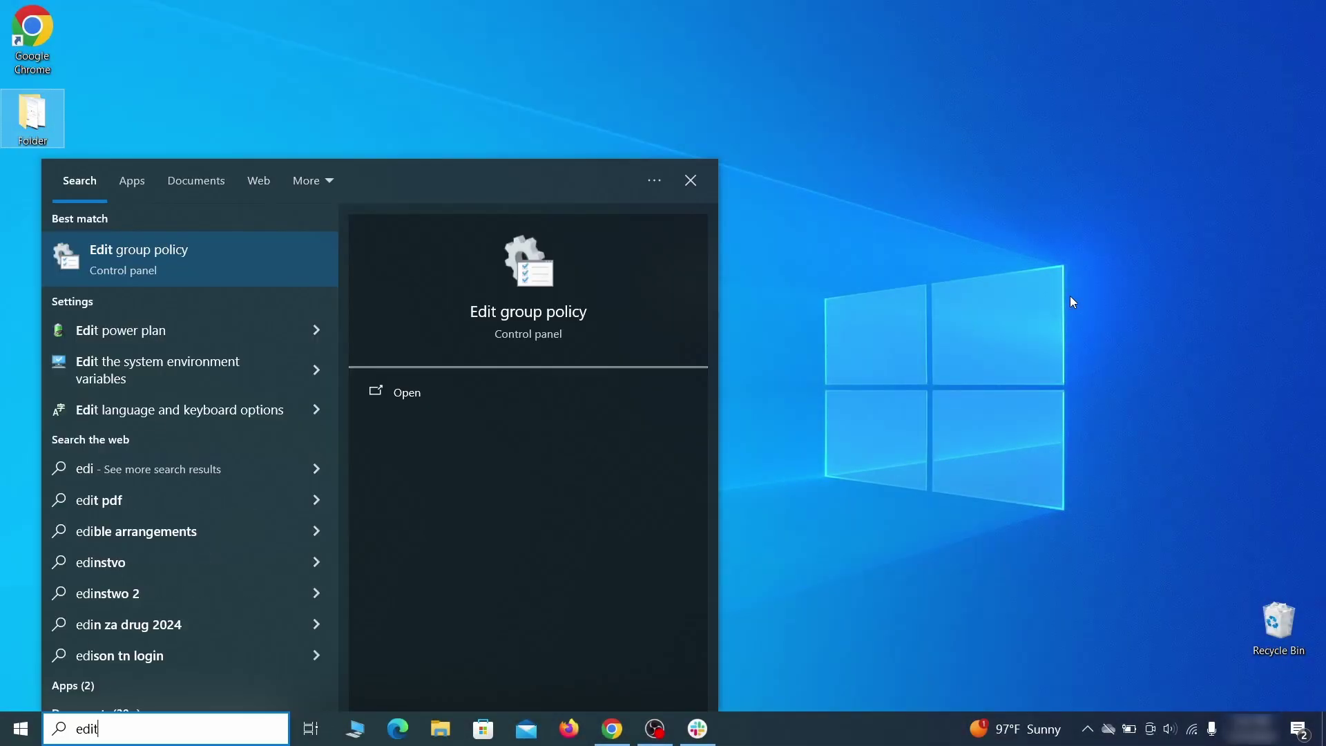
type("edit group policy")
left_click(178, 255)
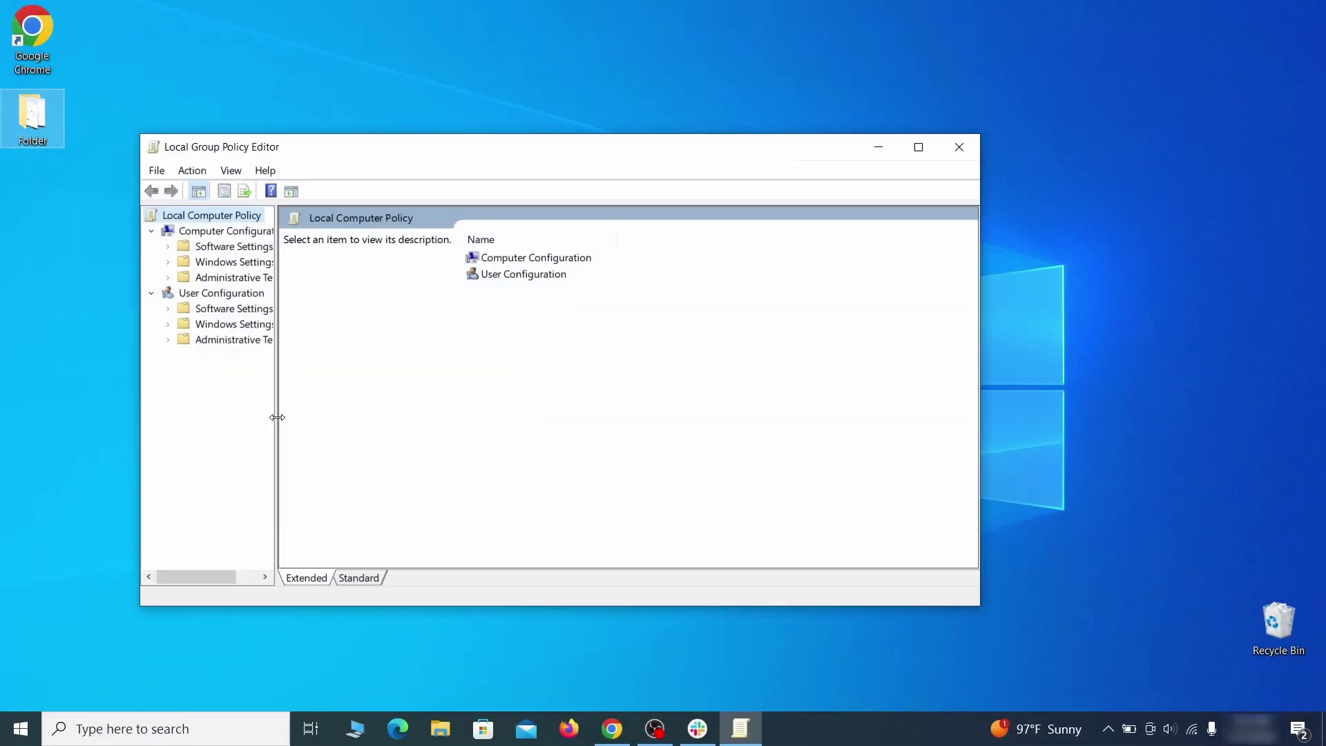
left_click(219, 234)
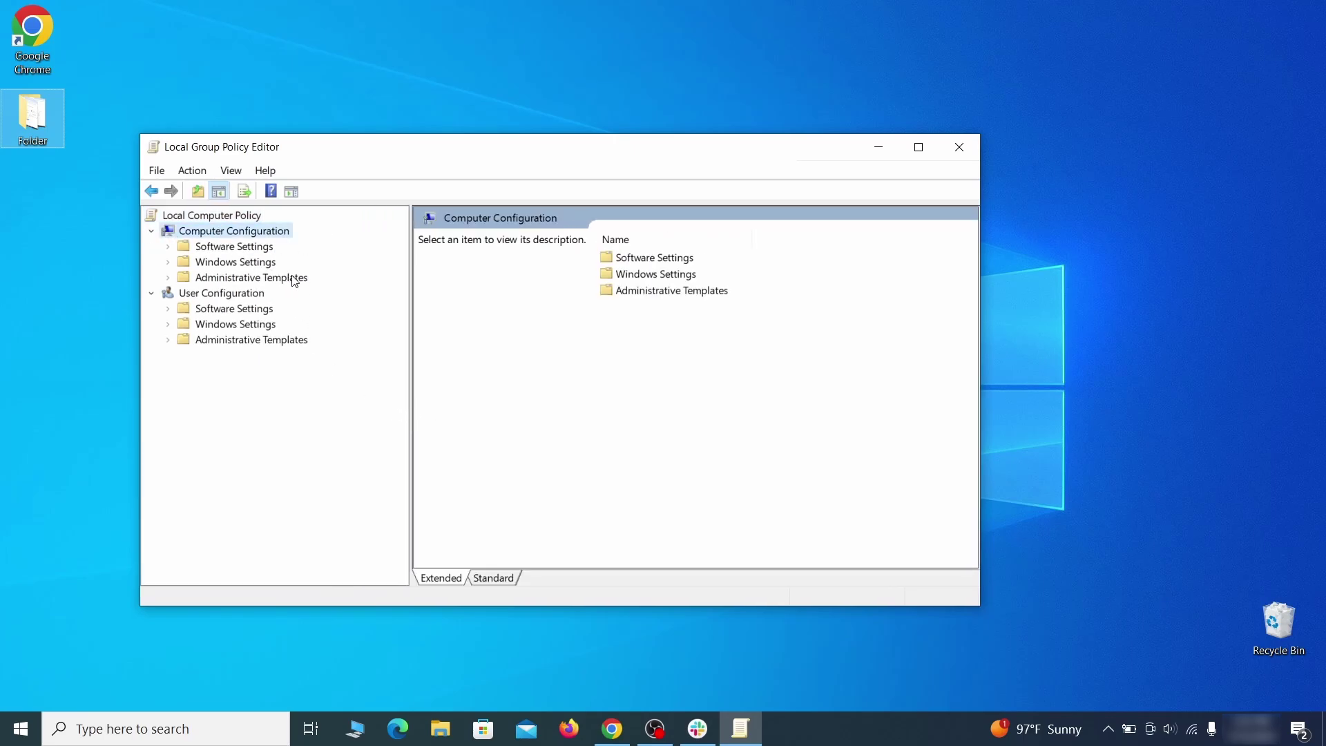
left_click(251, 279)
right_click(251, 278)
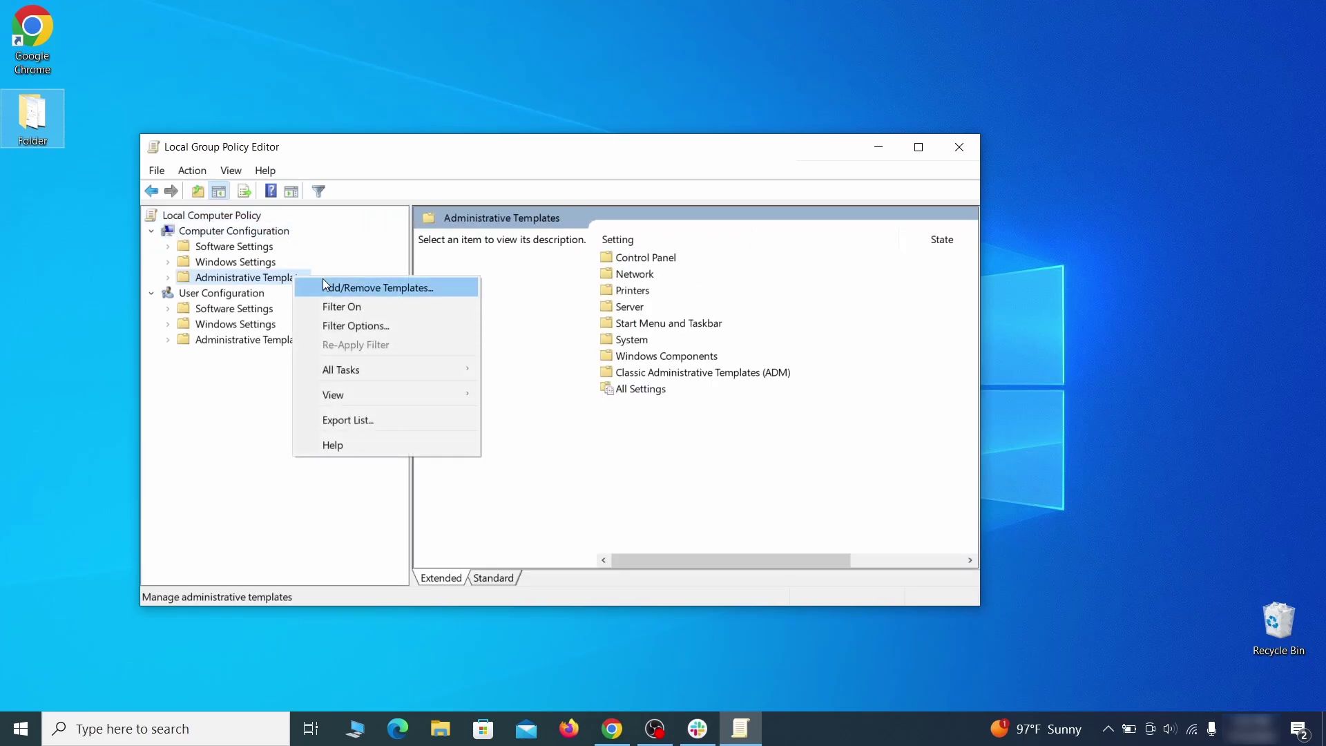
left_click(423, 286)
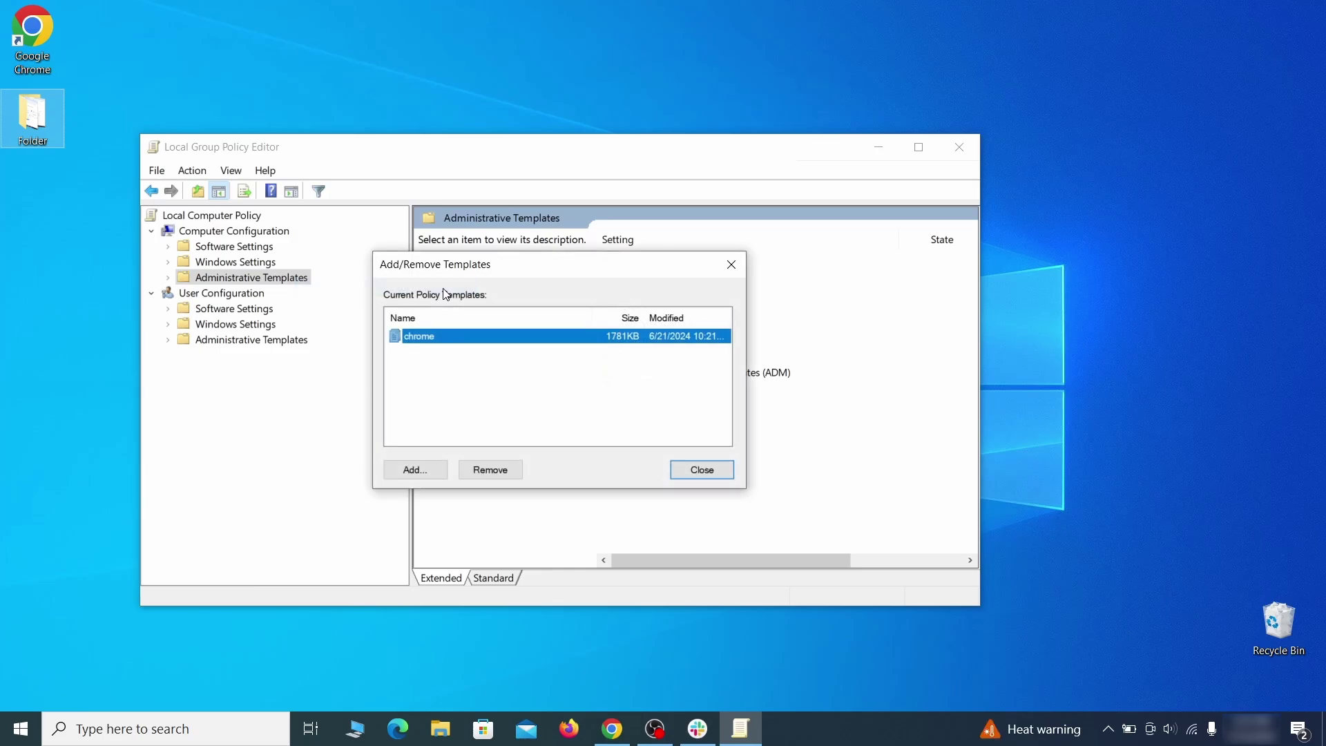
left_click(502, 472)
left_click(702, 469)
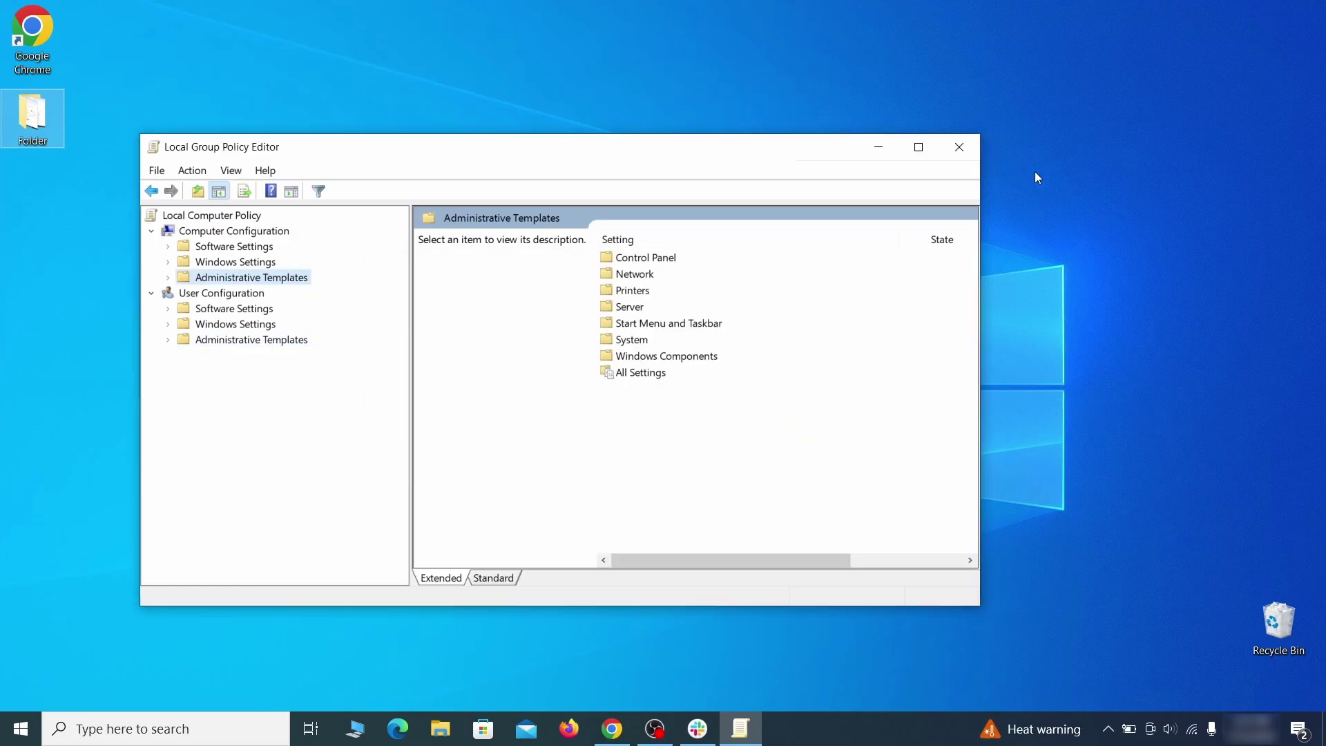
- Close the Group Policy editor and restart the PC from the Start menu
left_click(959, 146)
left_click(20, 729)
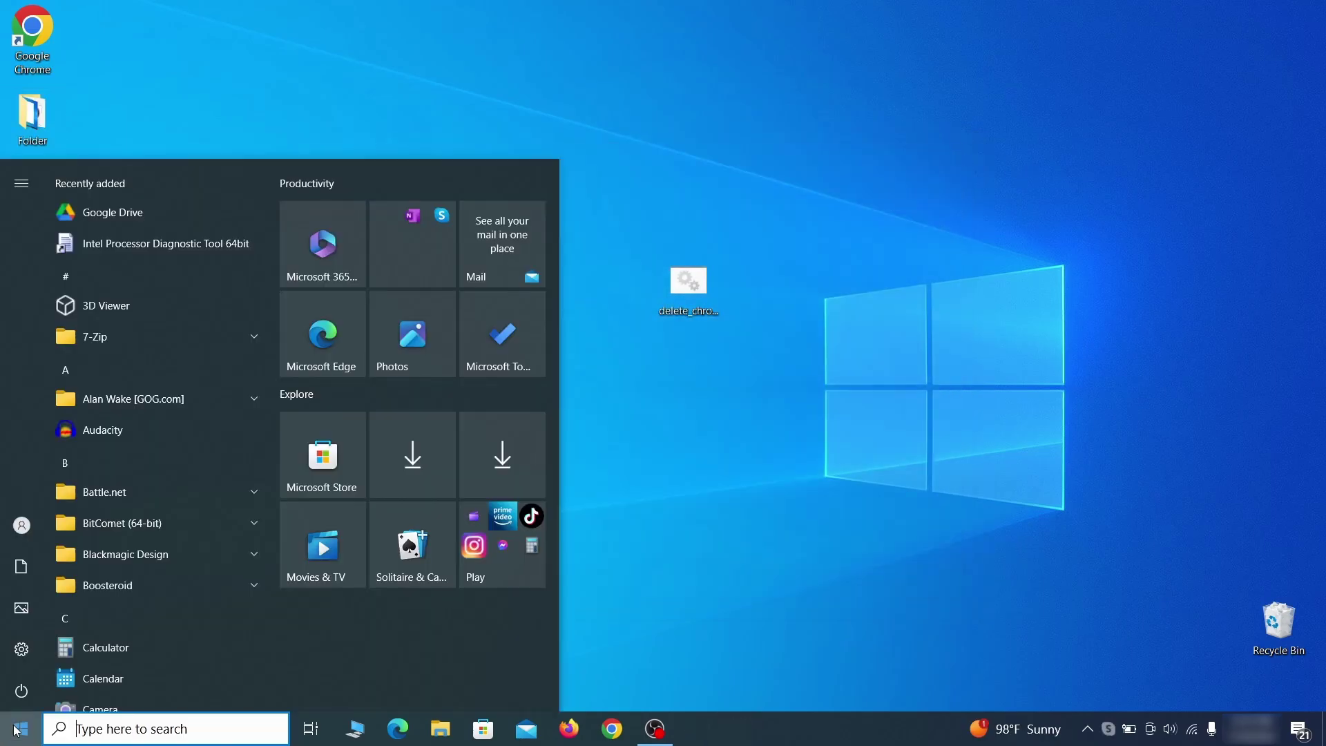
left_click(22, 675)
left_click(115, 641)
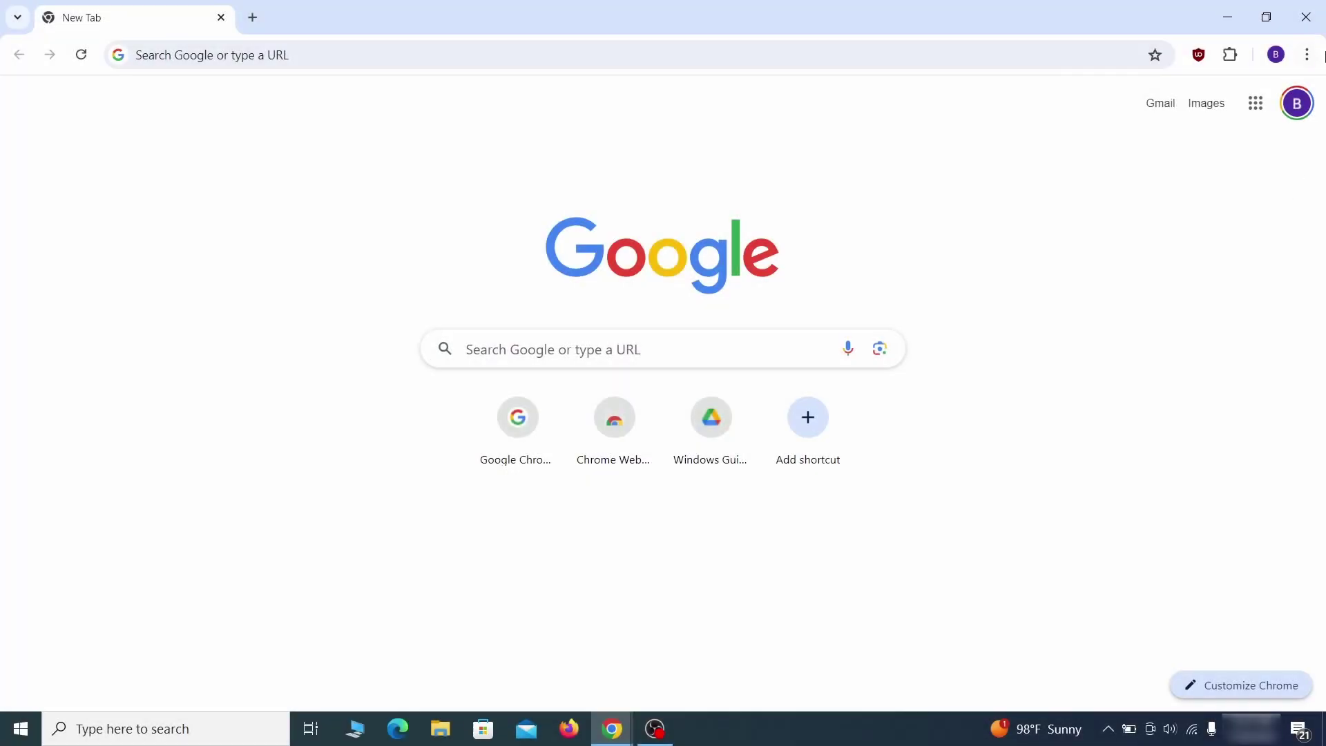
left_click(1307, 54)
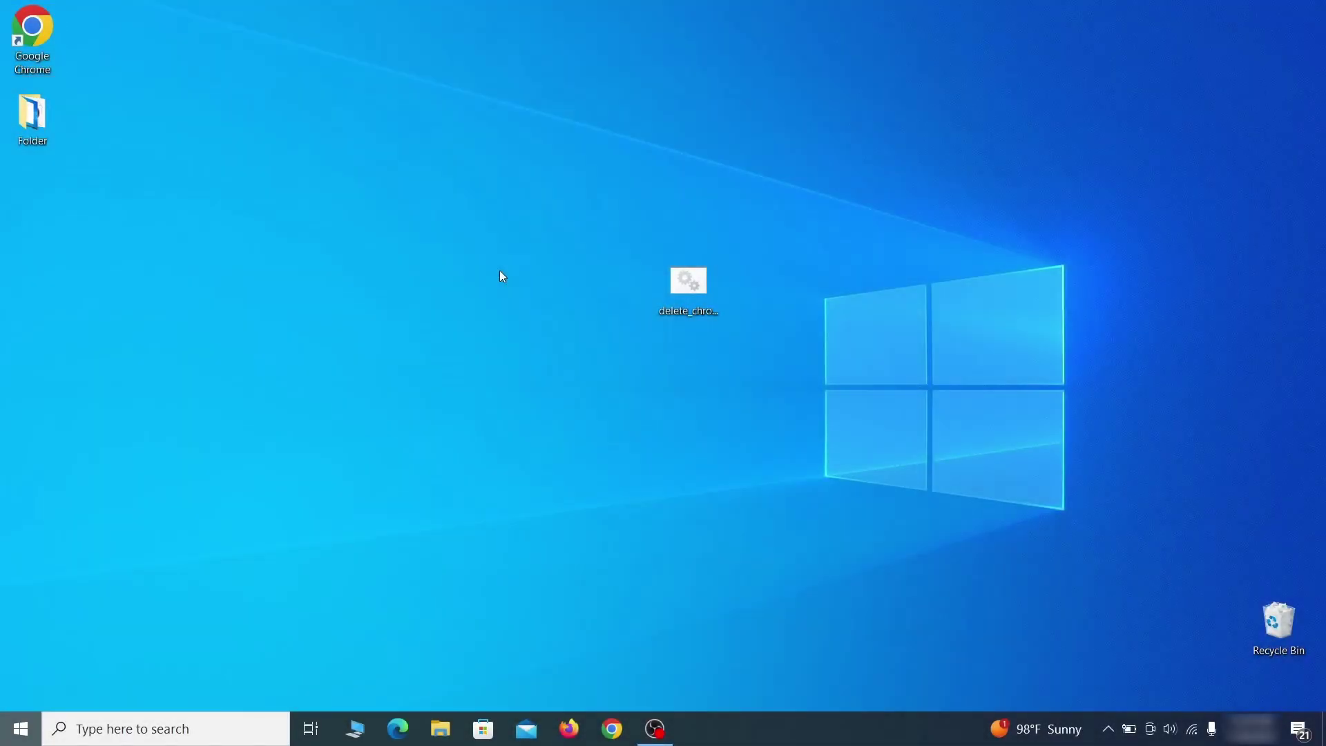
- Launch Registry Editor and expand the BCD00000000 boot object keys down to Elements
key("super")
type("reg")
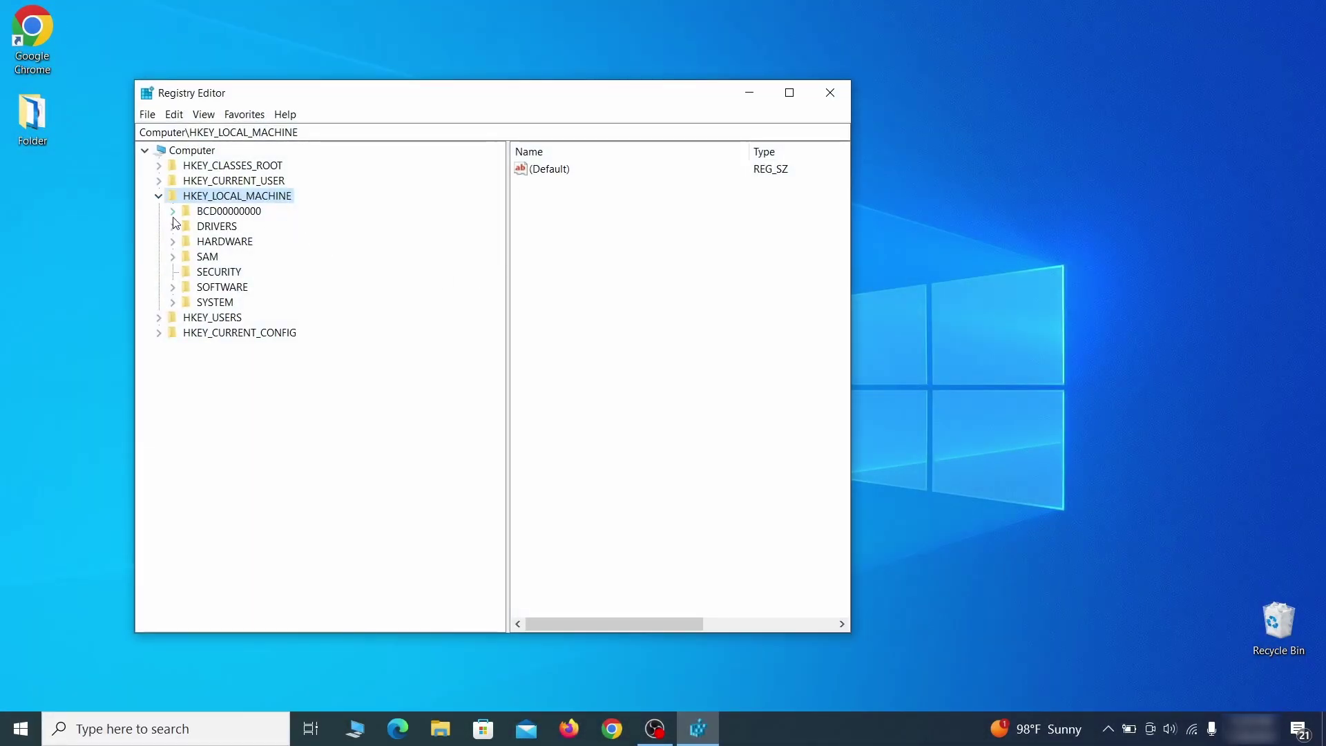
left_click(174, 211)
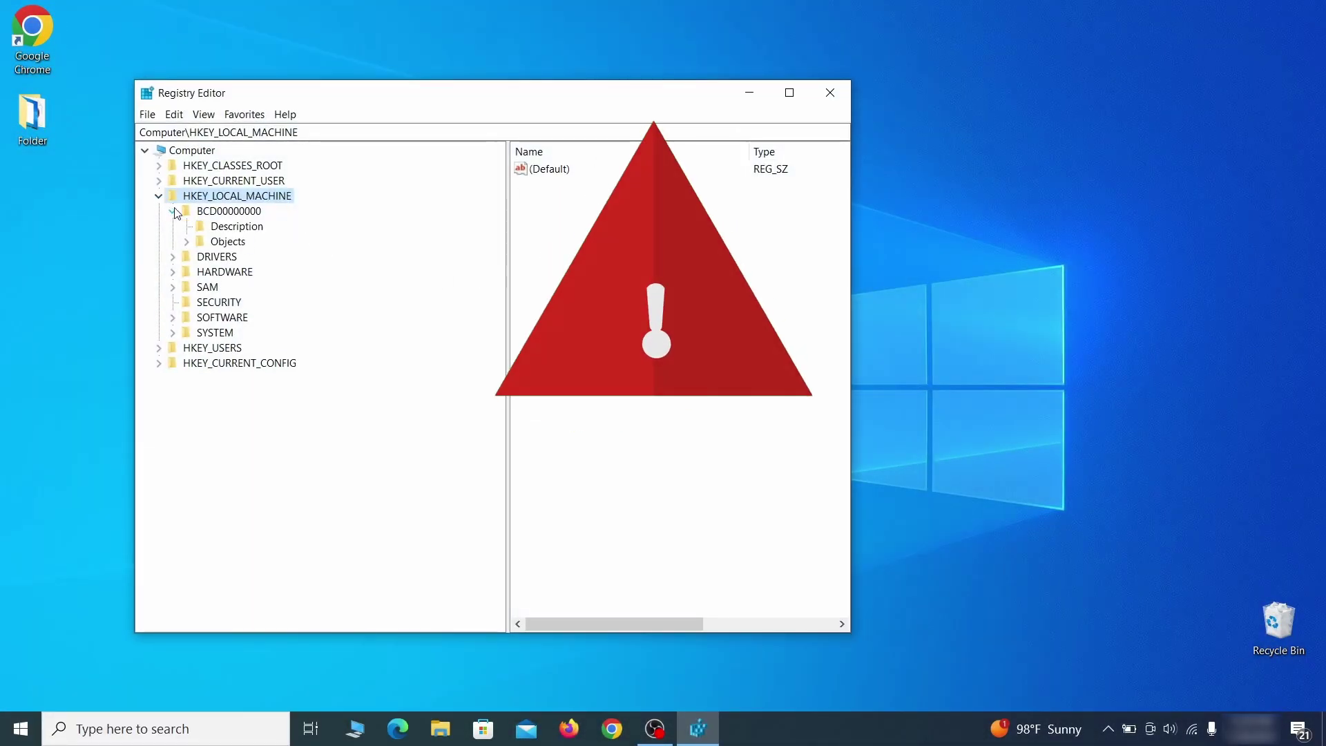
left_click(186, 240)
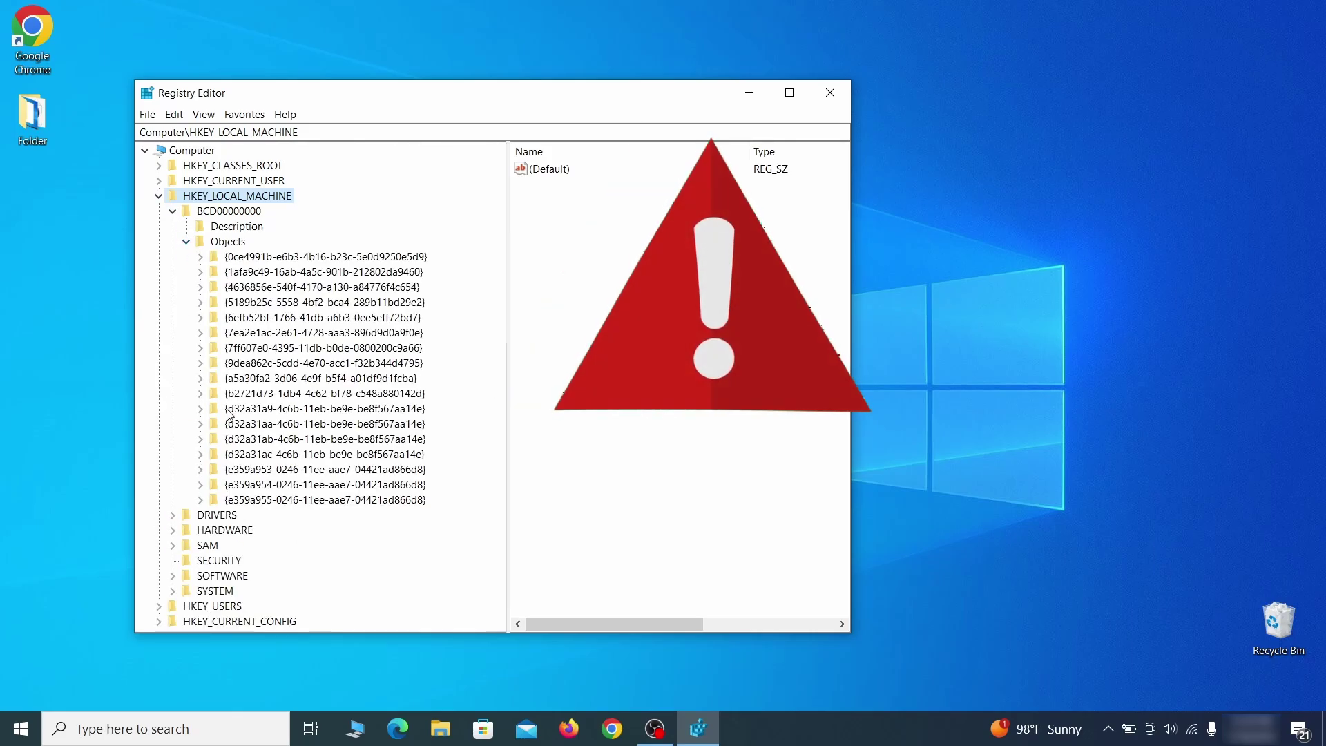
left_click(201, 394)
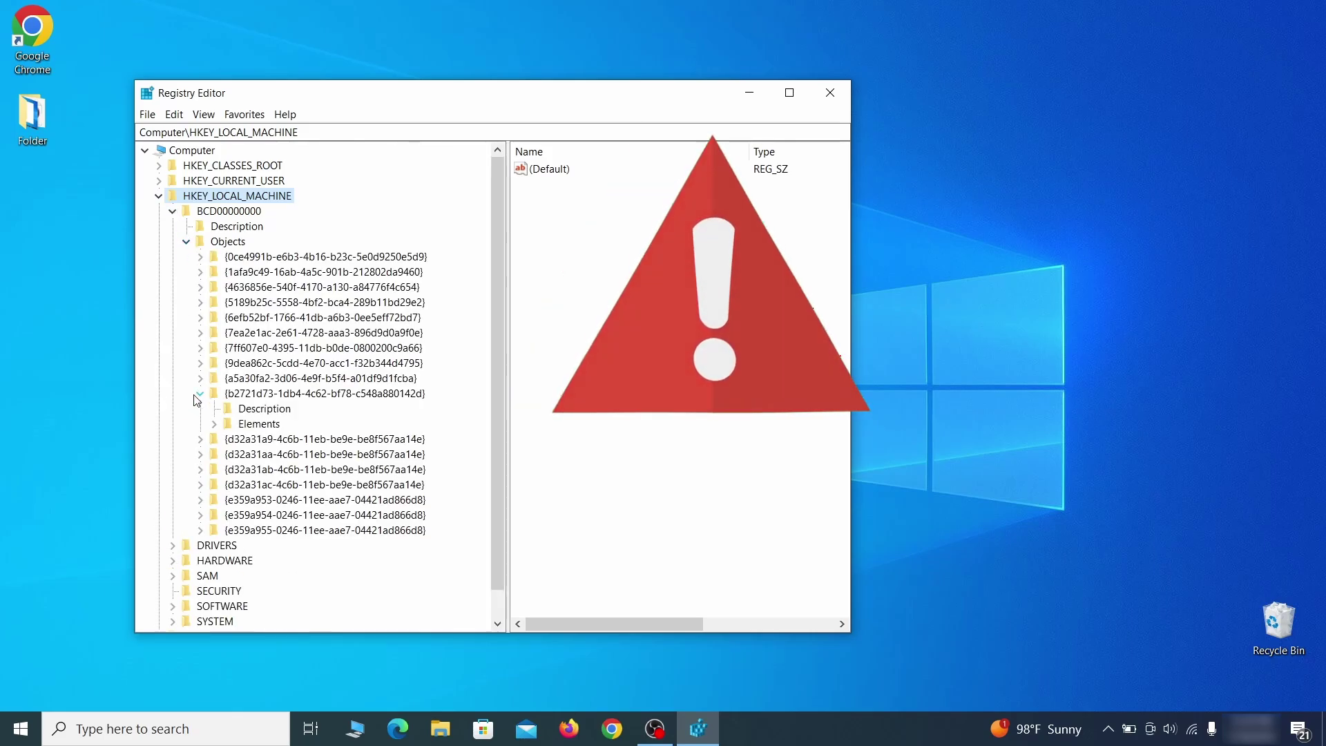
left_click(214, 424)
- Cancel deleting key 12000004 and start a registry export from the File menu
left_click(274, 468)
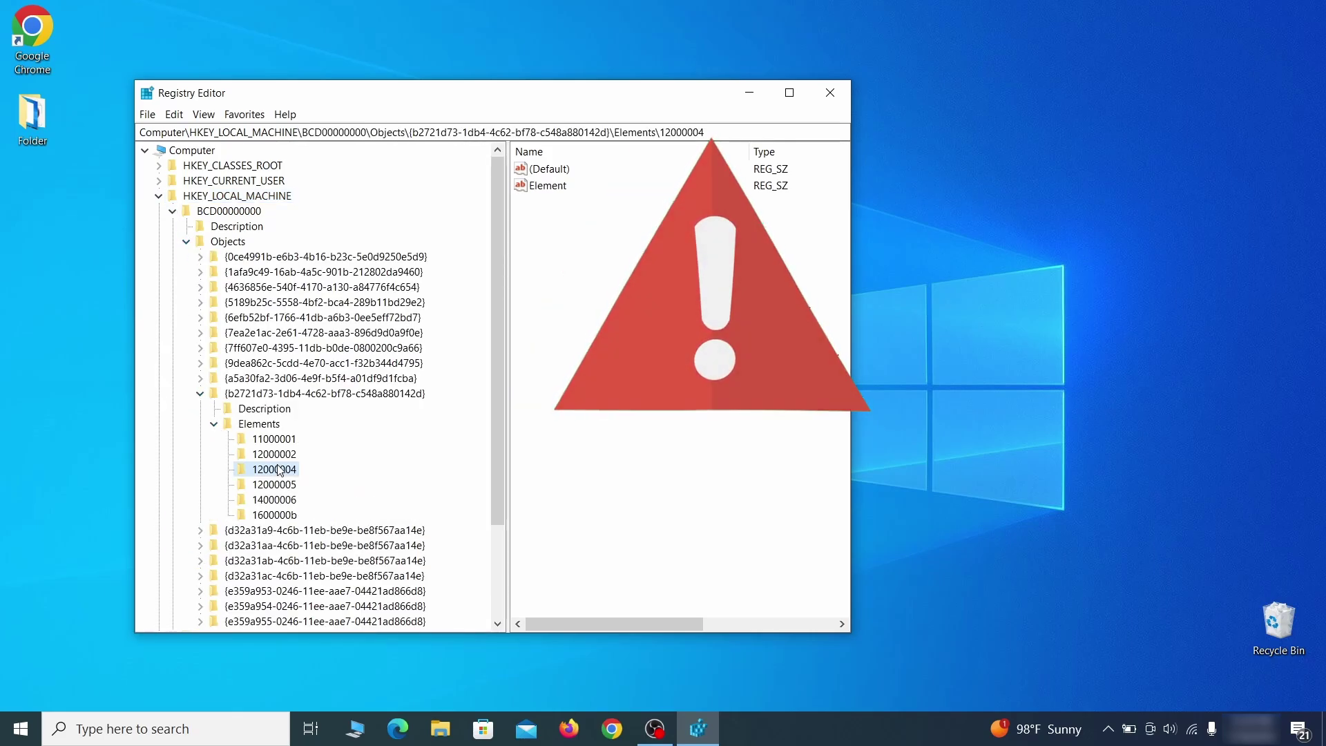
right_click(274, 469)
left_click(343, 529)
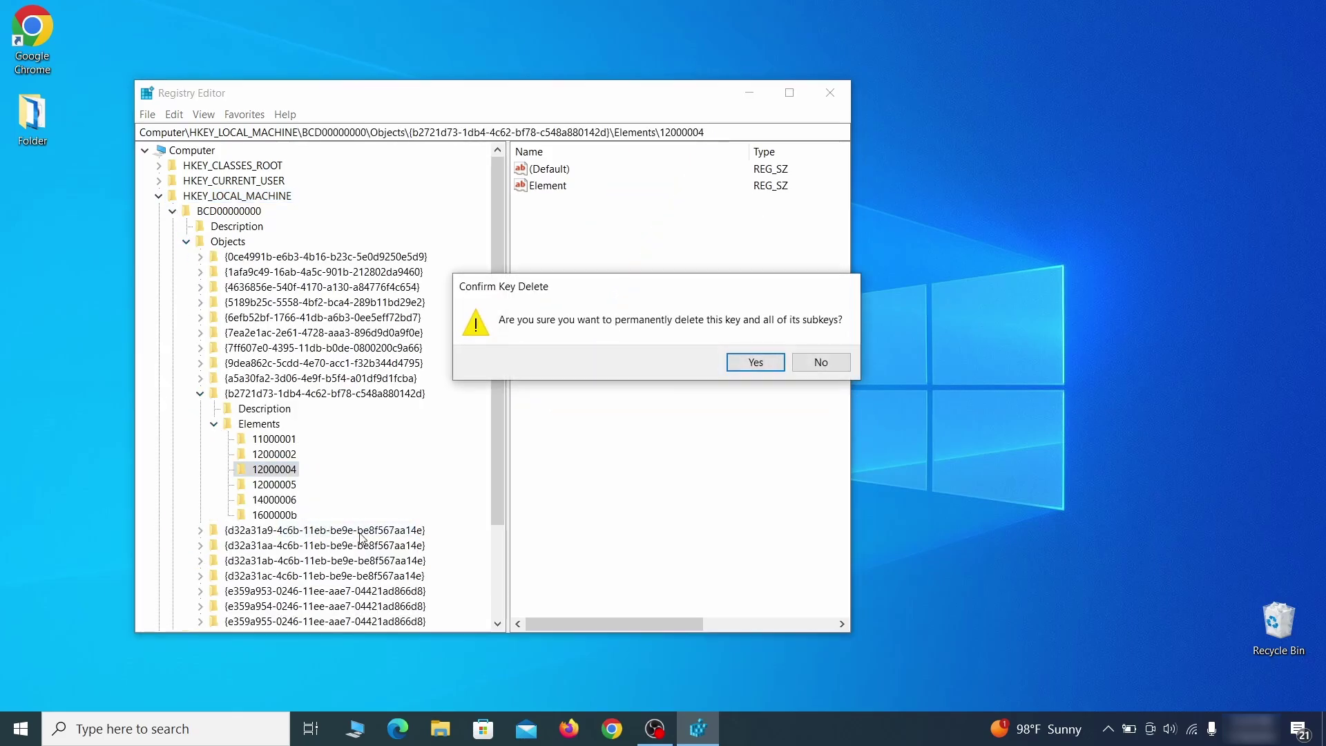
left_click(829, 364)
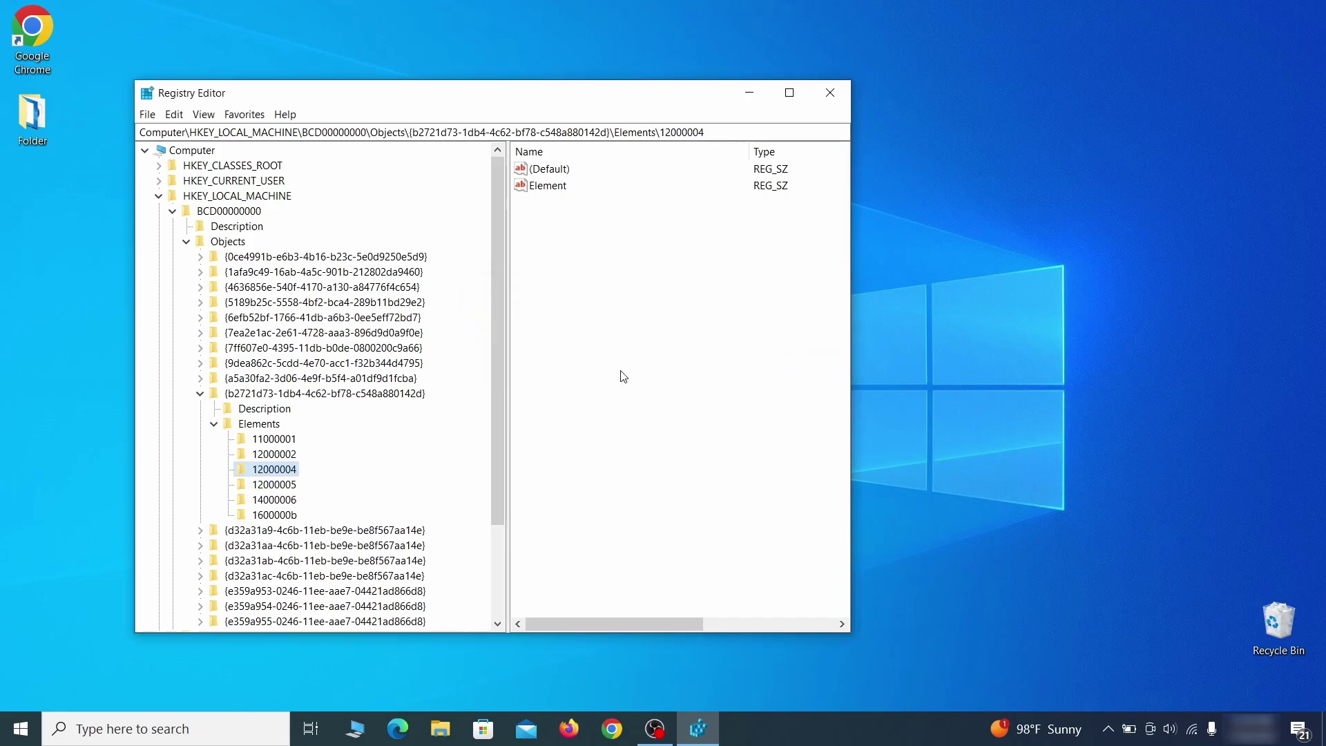
scroll(218, 530, "down", 3)
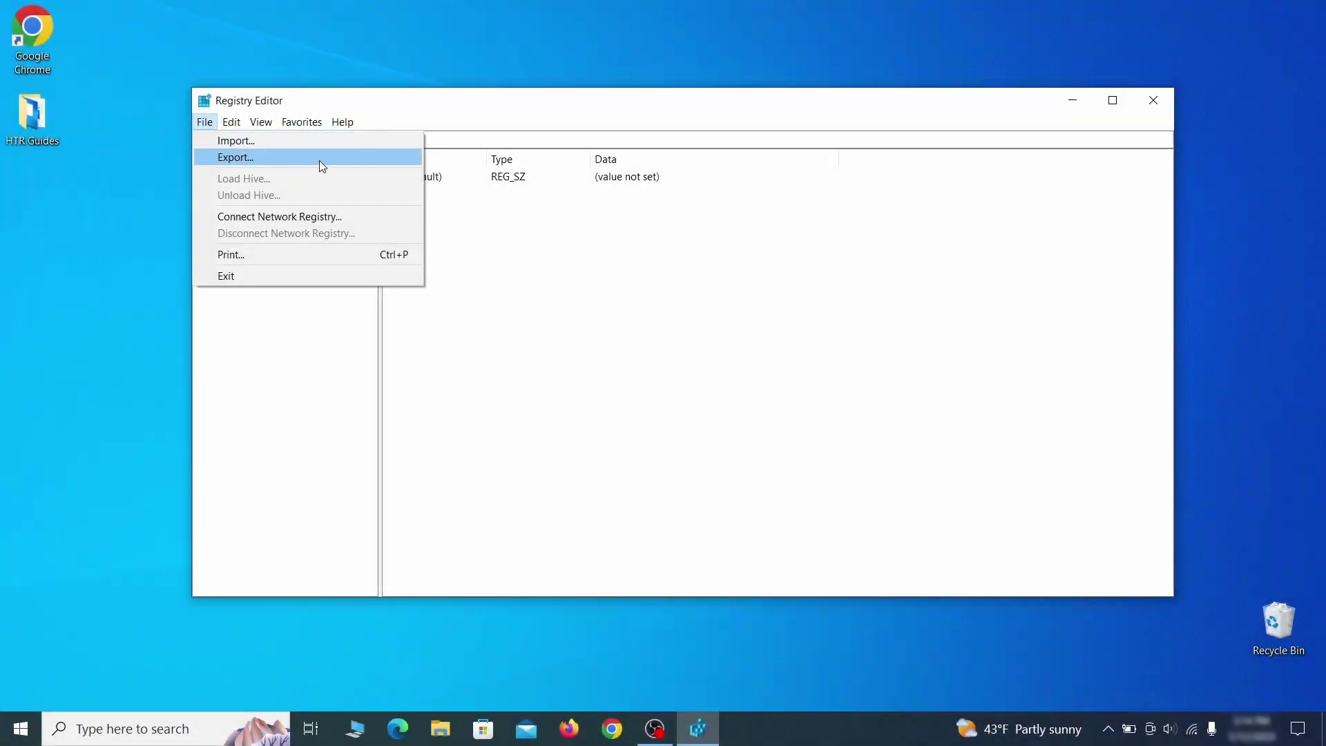
left_click(319, 160)
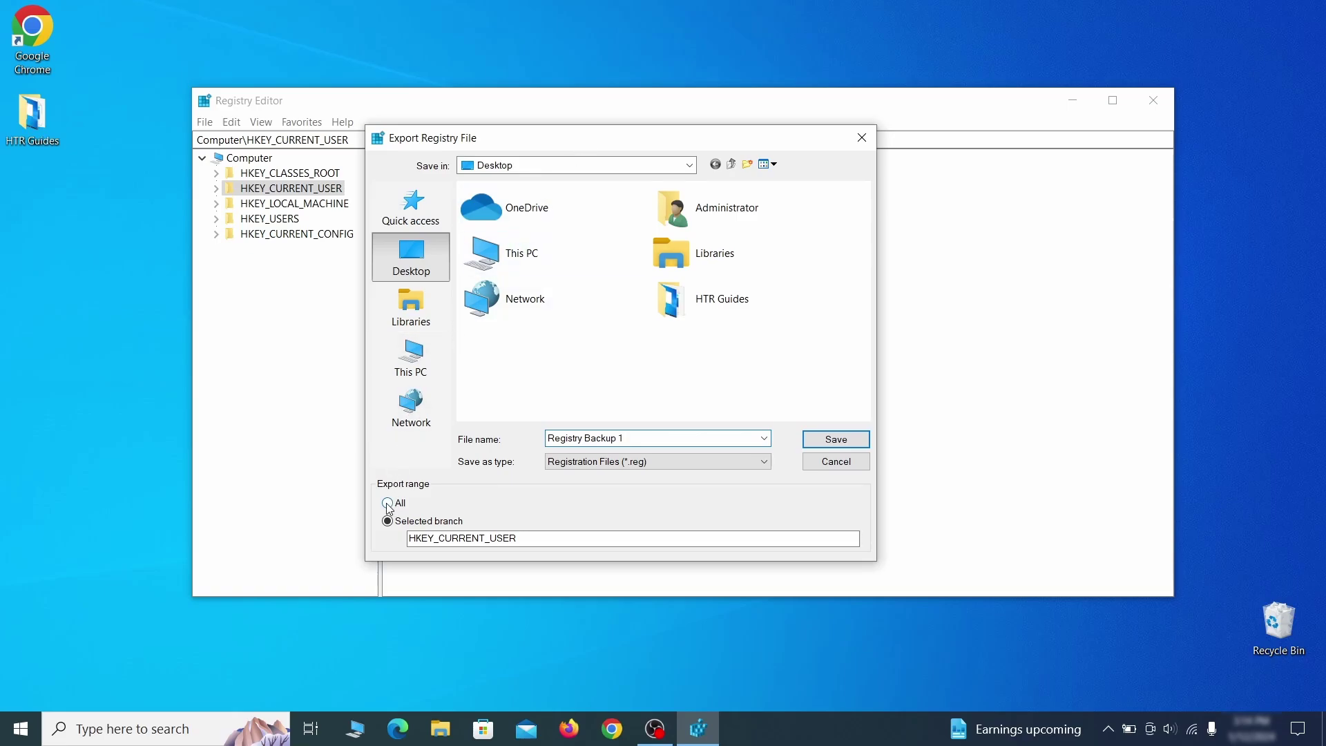
- Start a registry import and choose Registry Backup 1 as the file
left_click(203, 121)
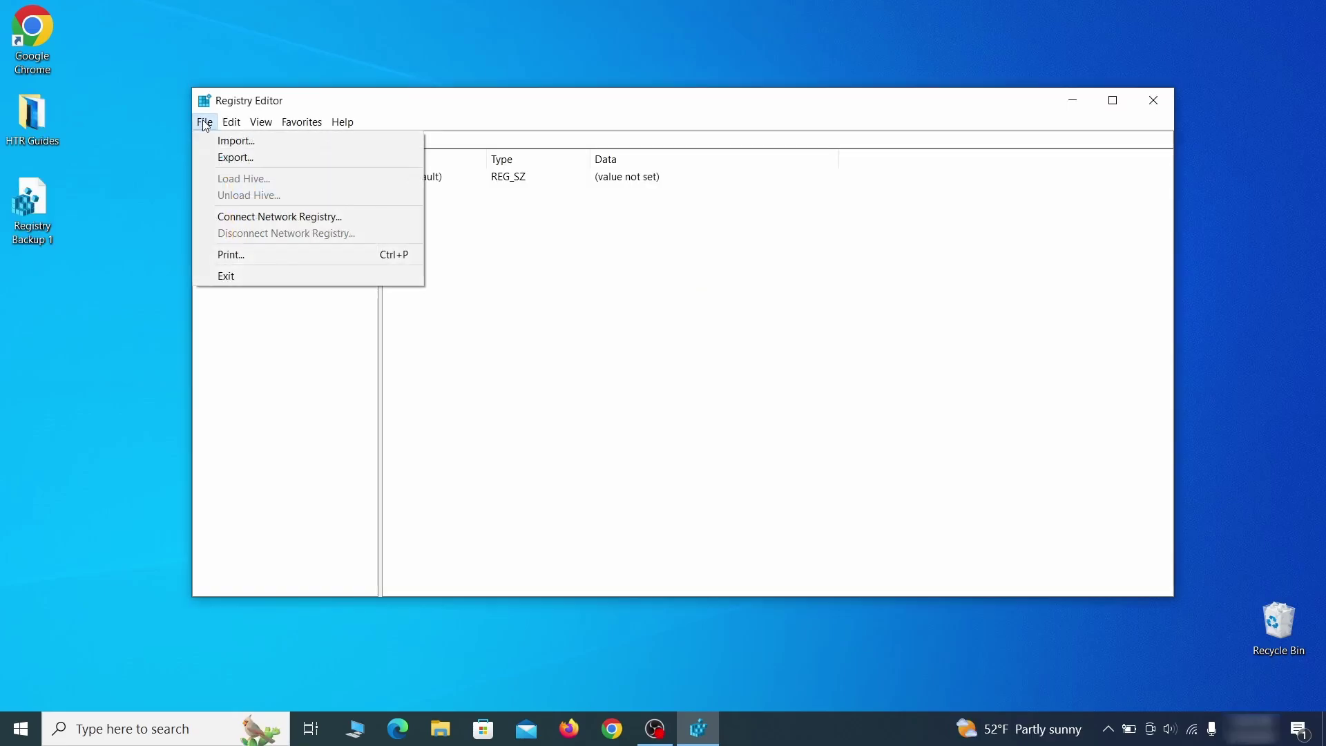
left_click(281, 143)
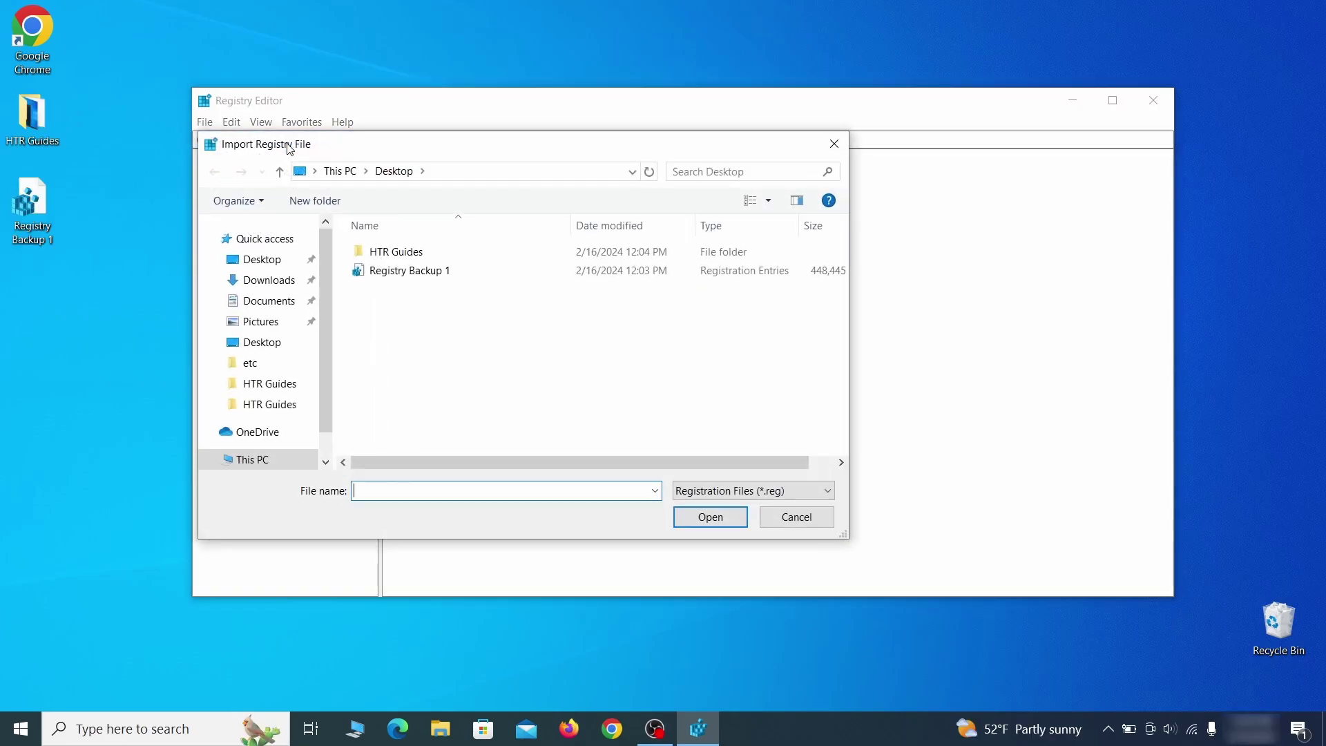
left_click(459, 275)
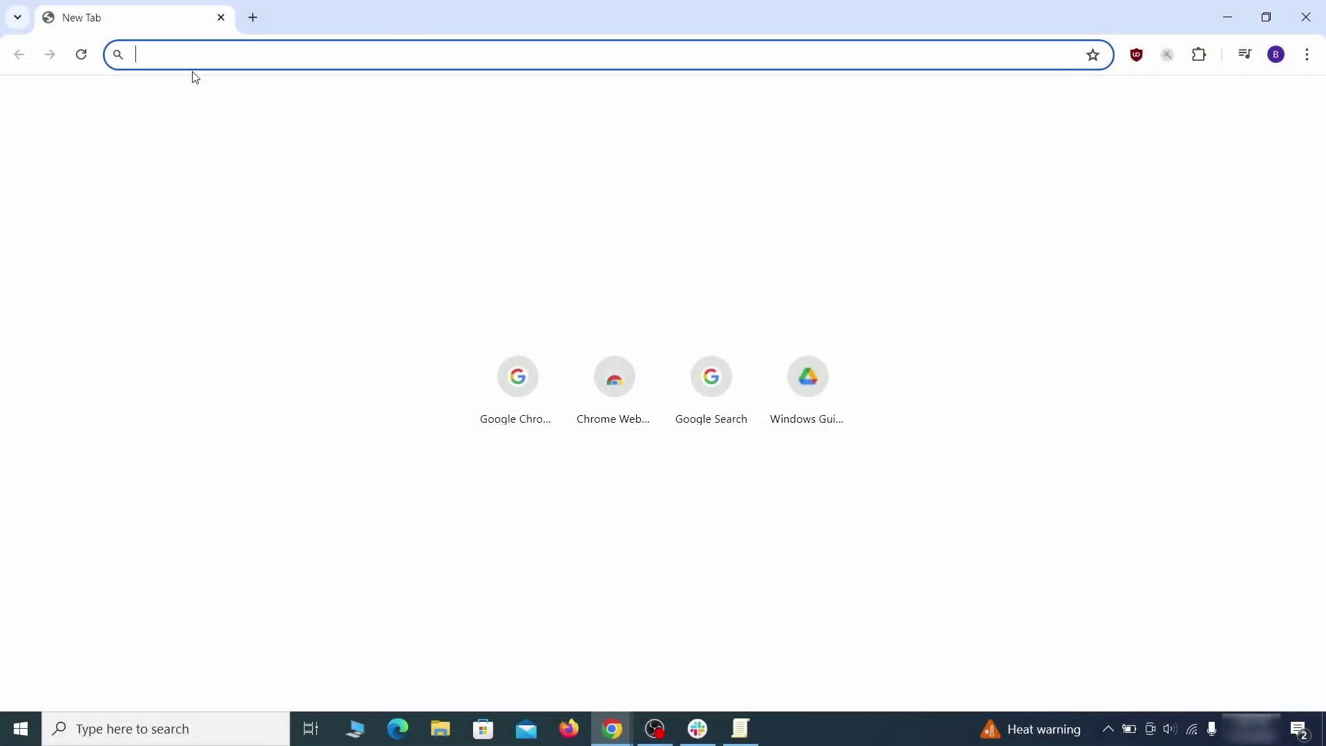
type("ch")
- Load chrome://policy and copy the rogue HomepageLocation policy value
key("Return")
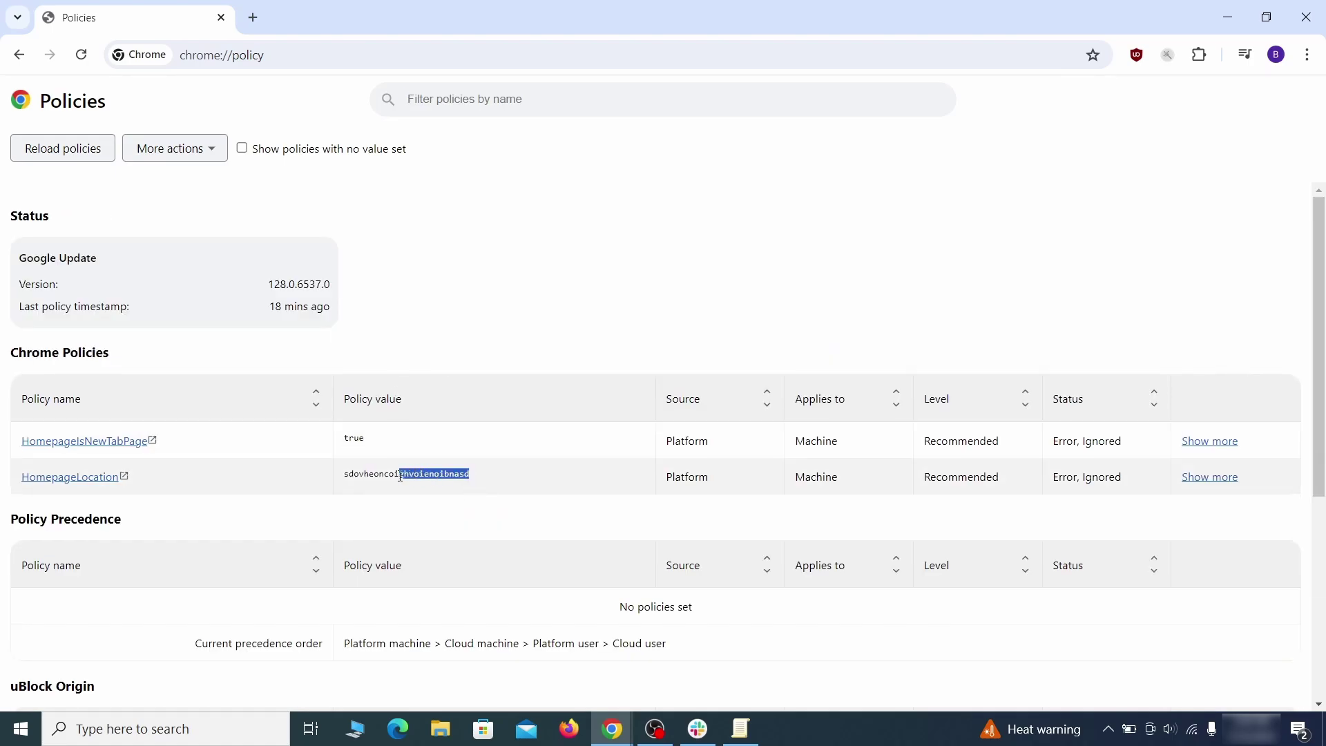
right_click(373, 475)
left_click(409, 490)
- Paste the homepage value into the empty Notepad note and minimize it back to Chrome
right_click(657, 315)
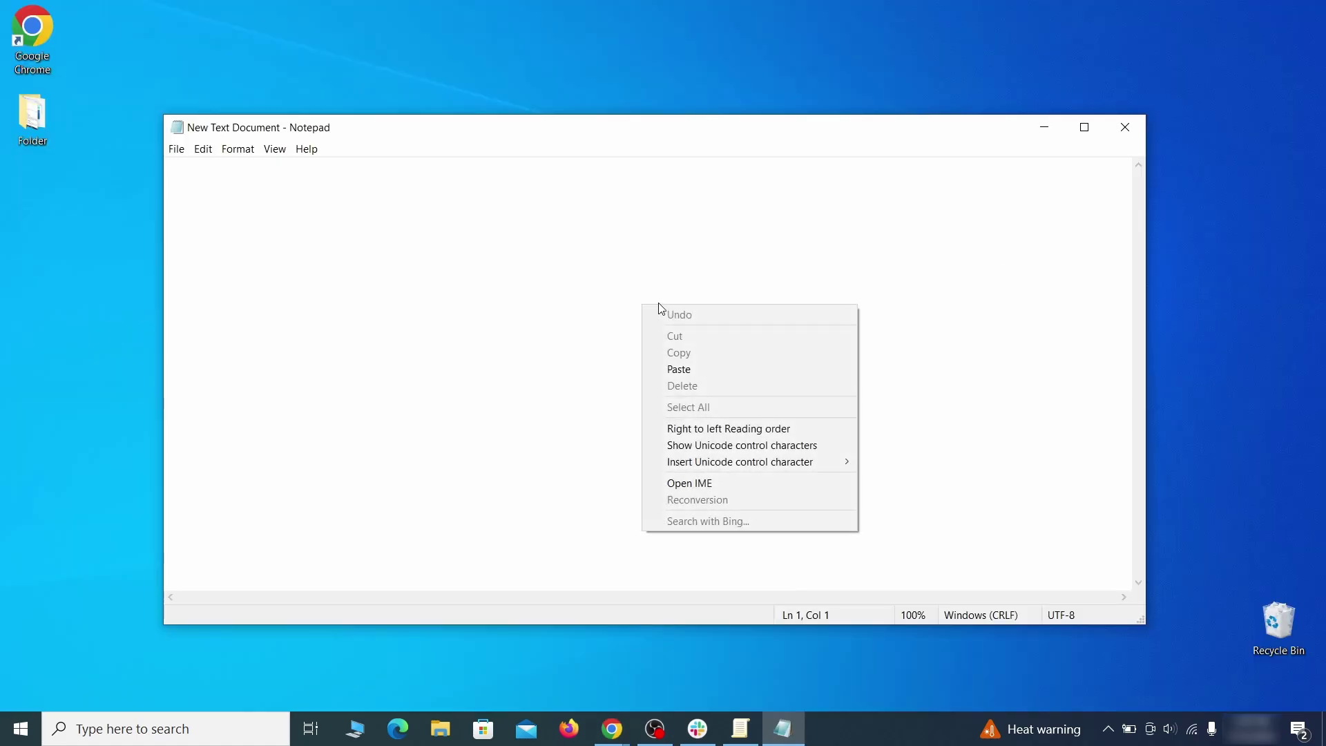
left_click(685, 369)
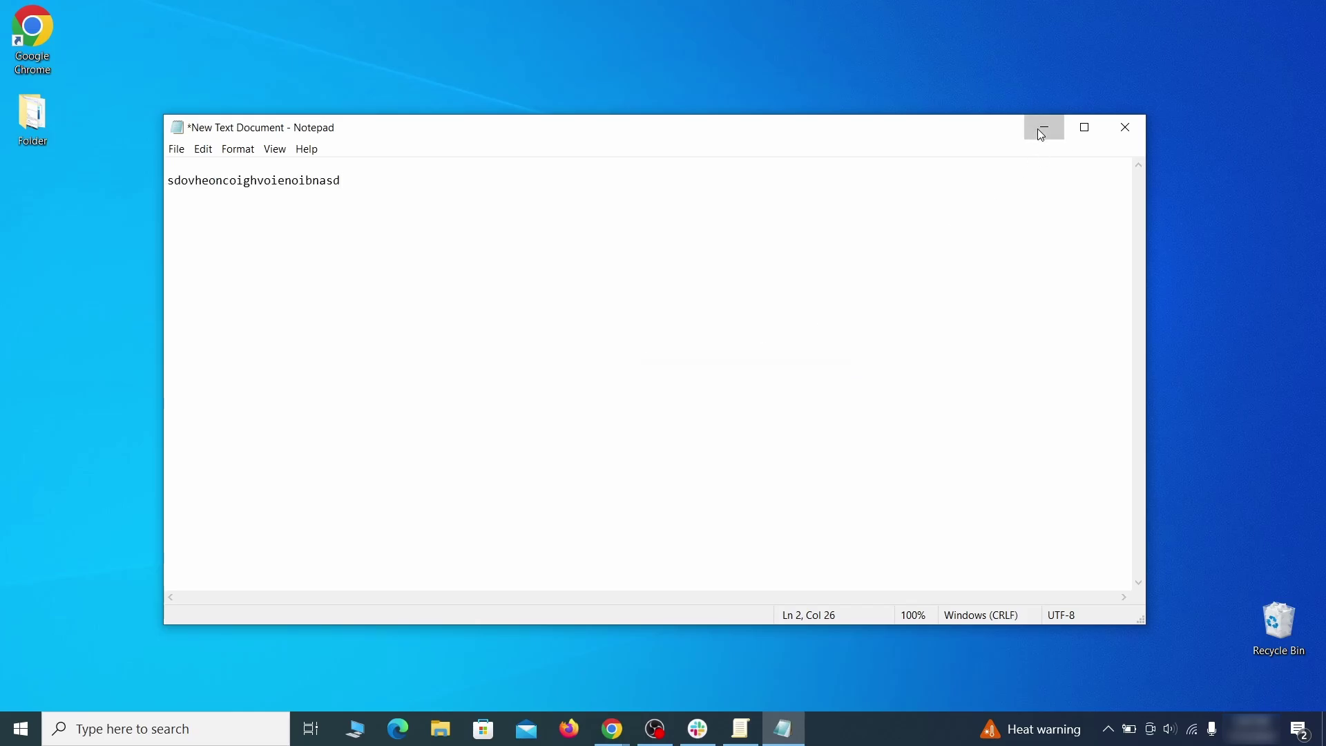
left_click(1042, 129)
left_click(1307, 55)
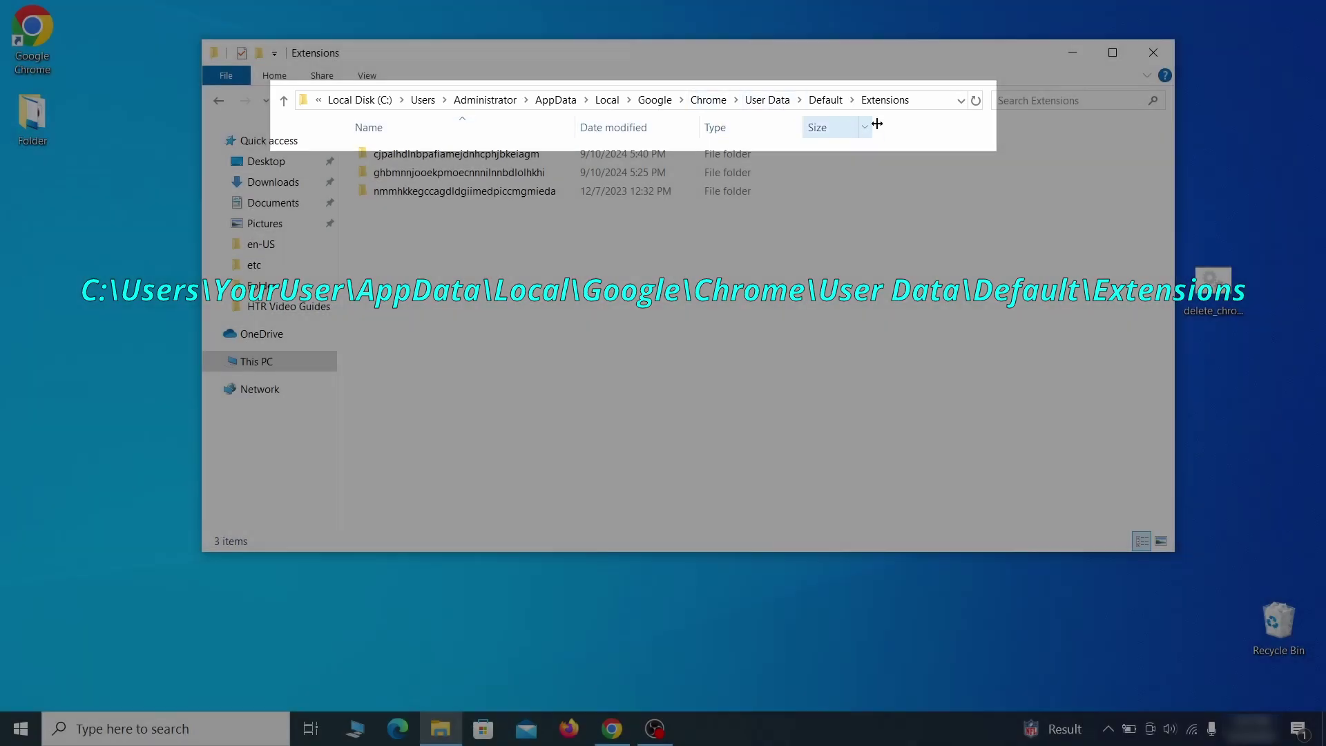
- Delete all three folders in Chrome's User Data\Default\Extensions folder and close the window
left_click_drag(495, 228, 556, 166)
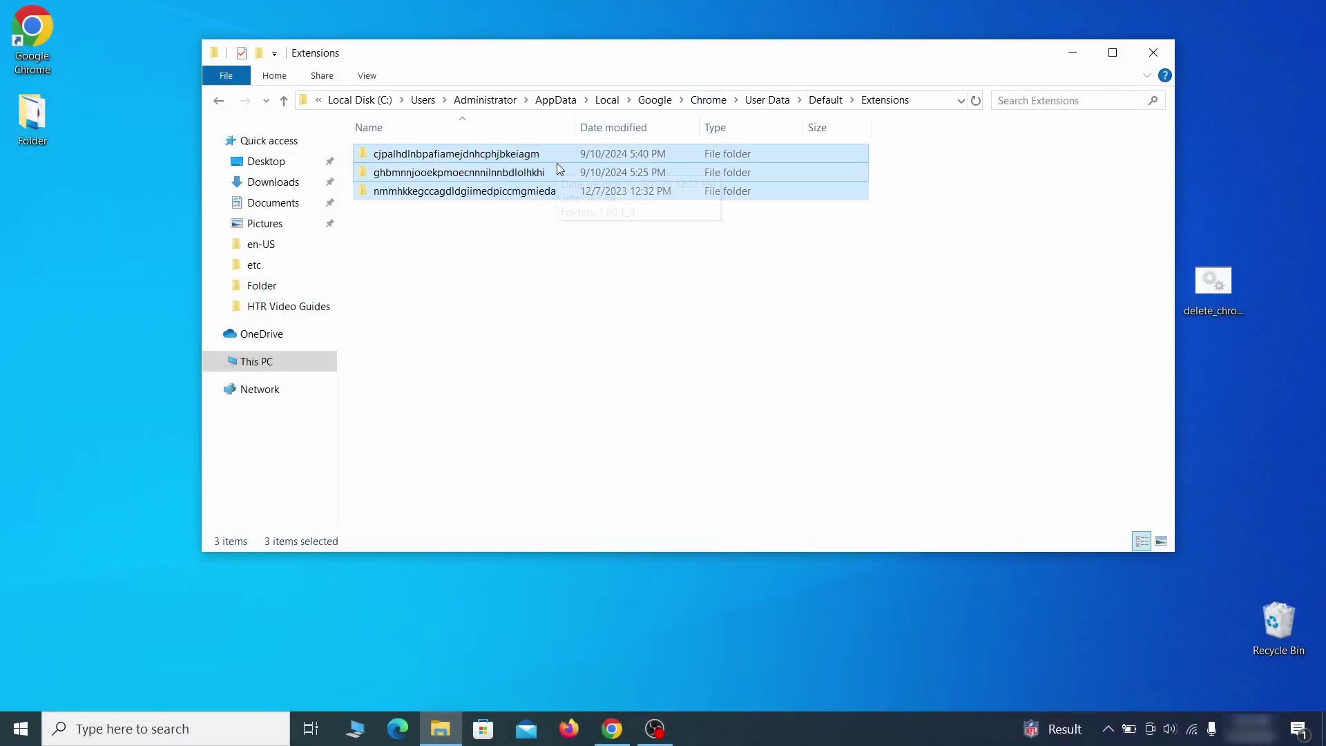
right_click(557, 163)
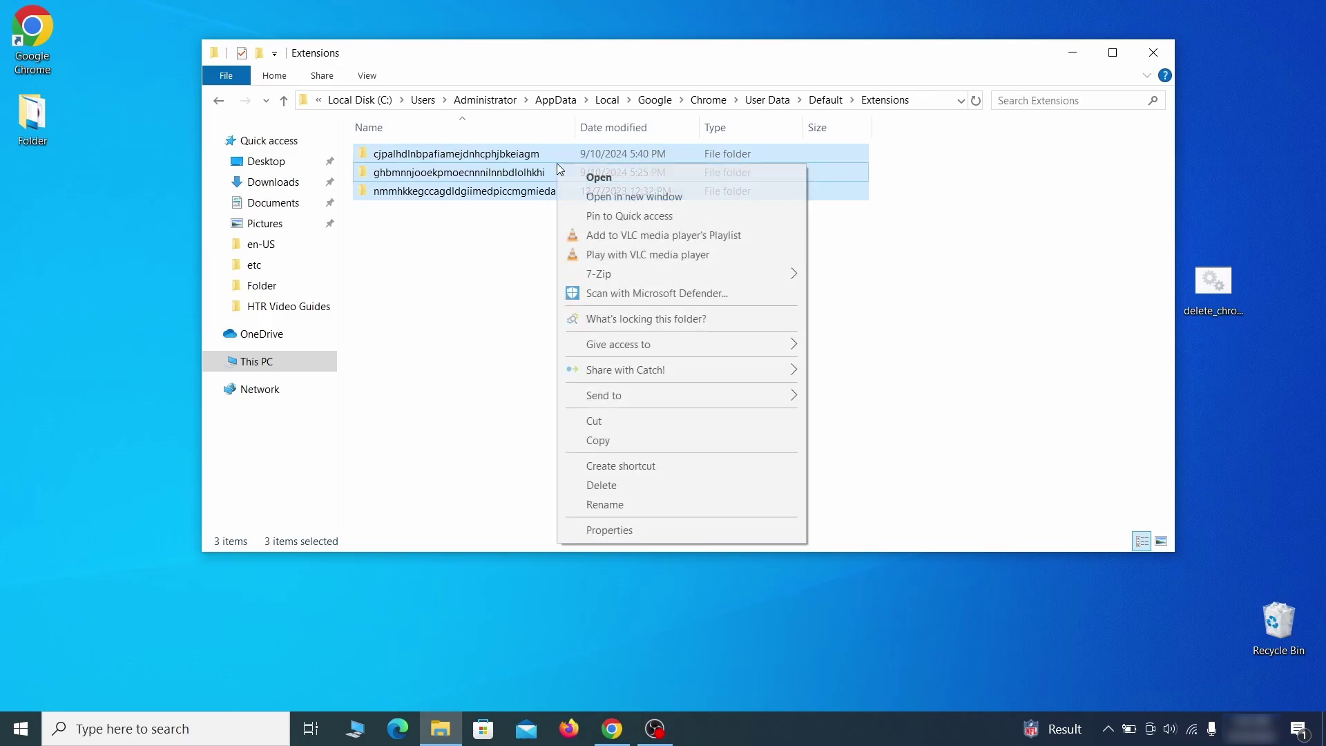
left_click(611, 486)
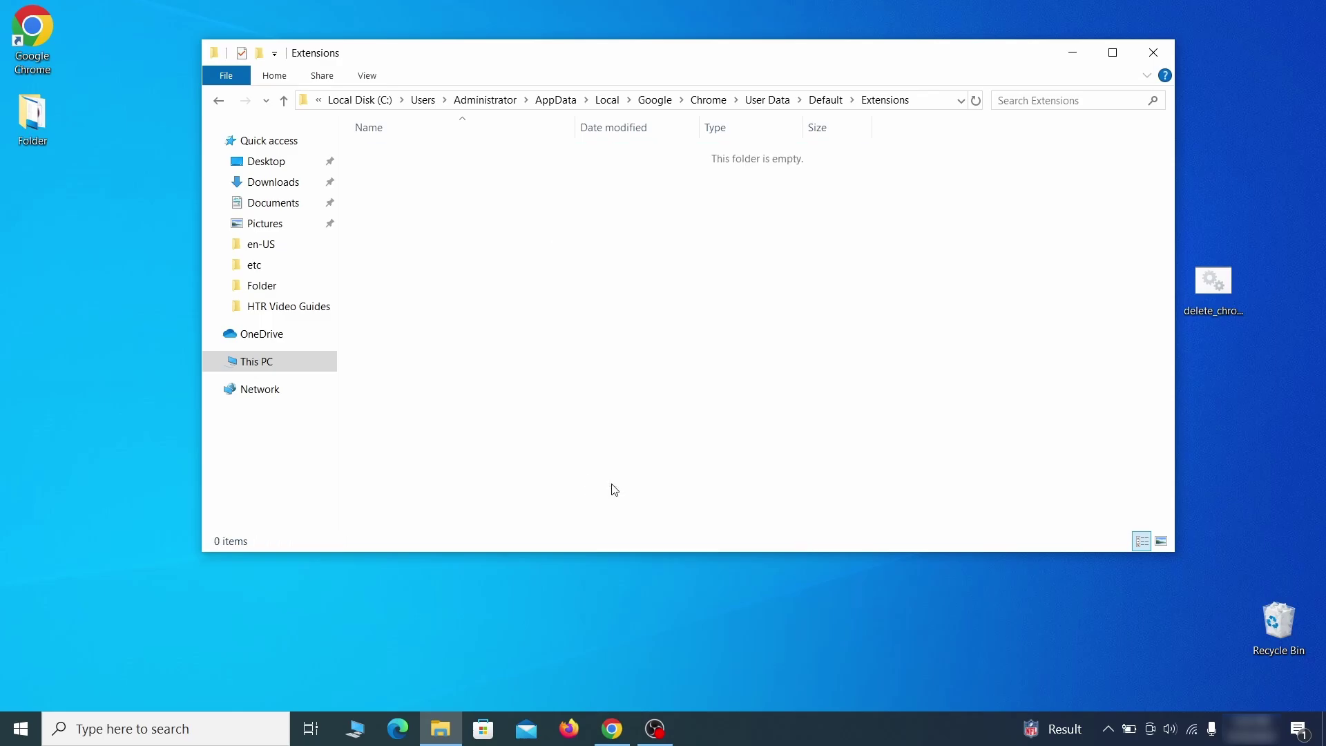
left_click(1153, 53)
left_click(611, 728)
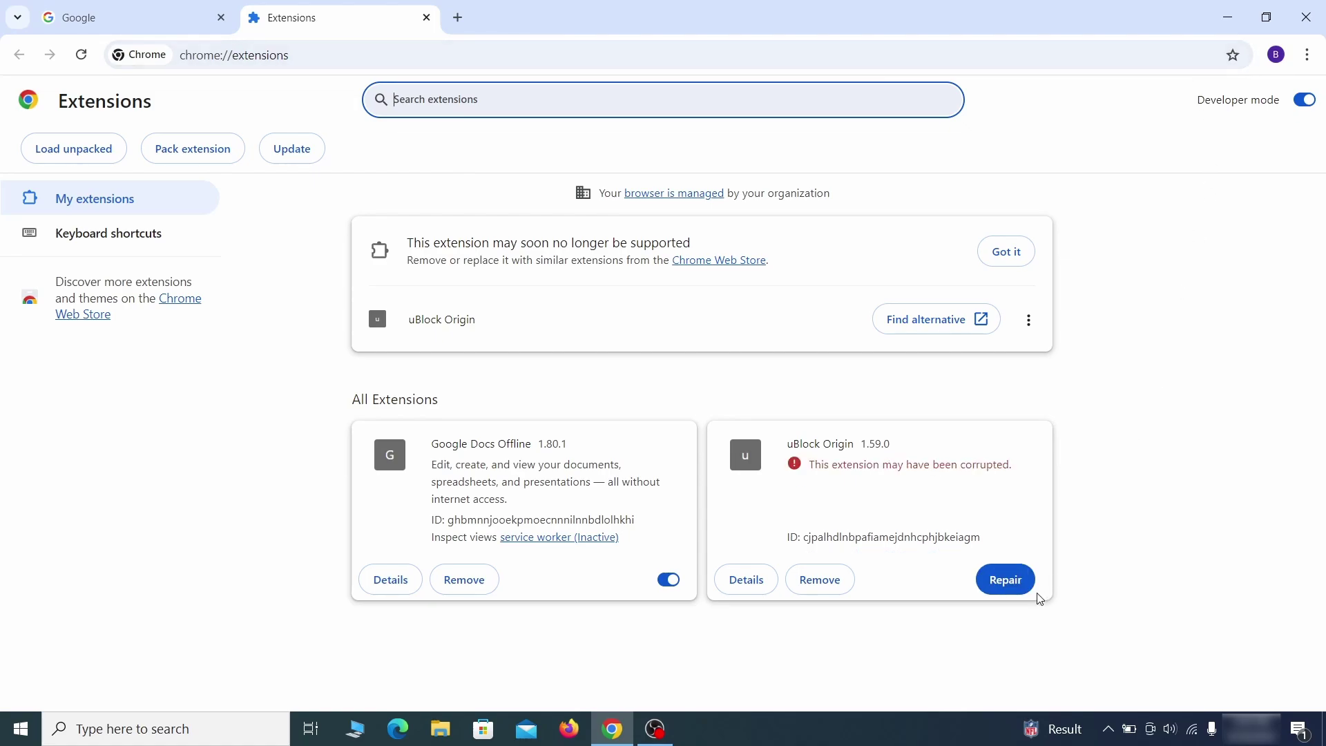
- Repair the corrupted uBlock Origin extension and enable Developer mode to show extension IDs
left_click(1005, 579)
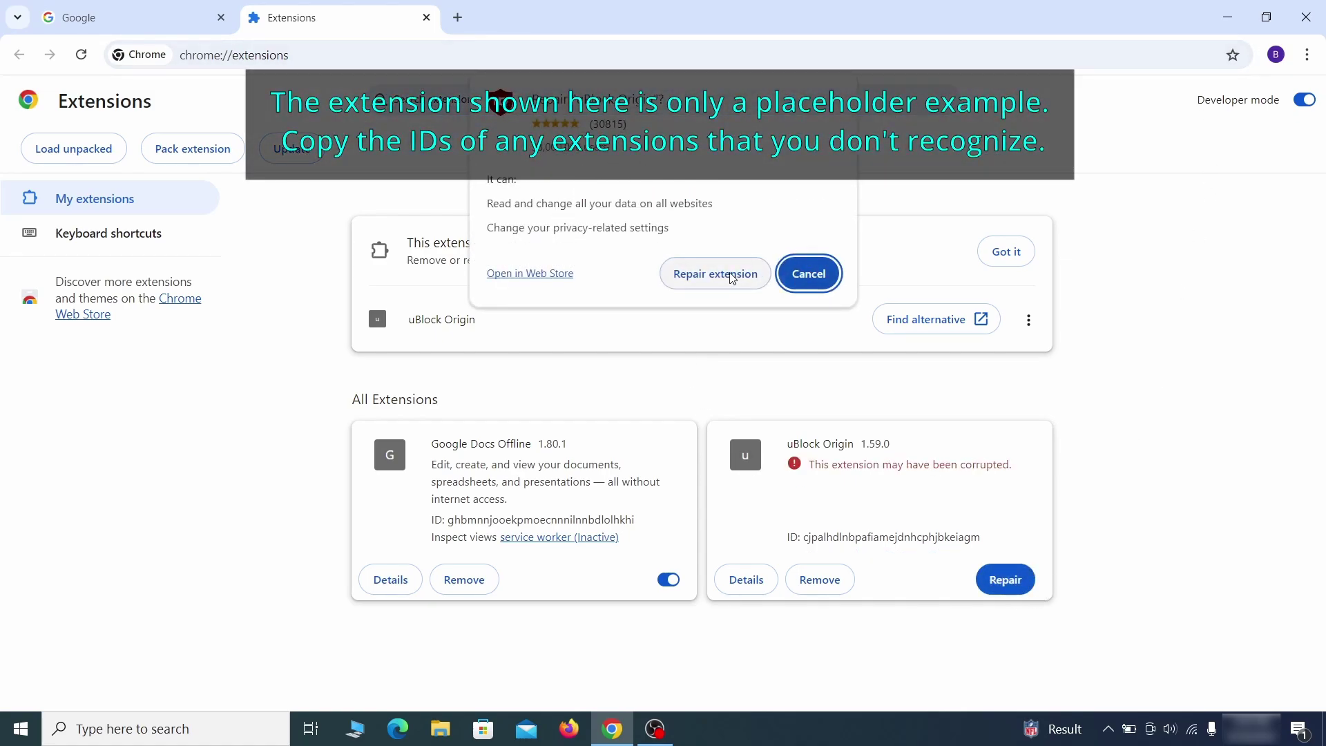
left_click(715, 273)
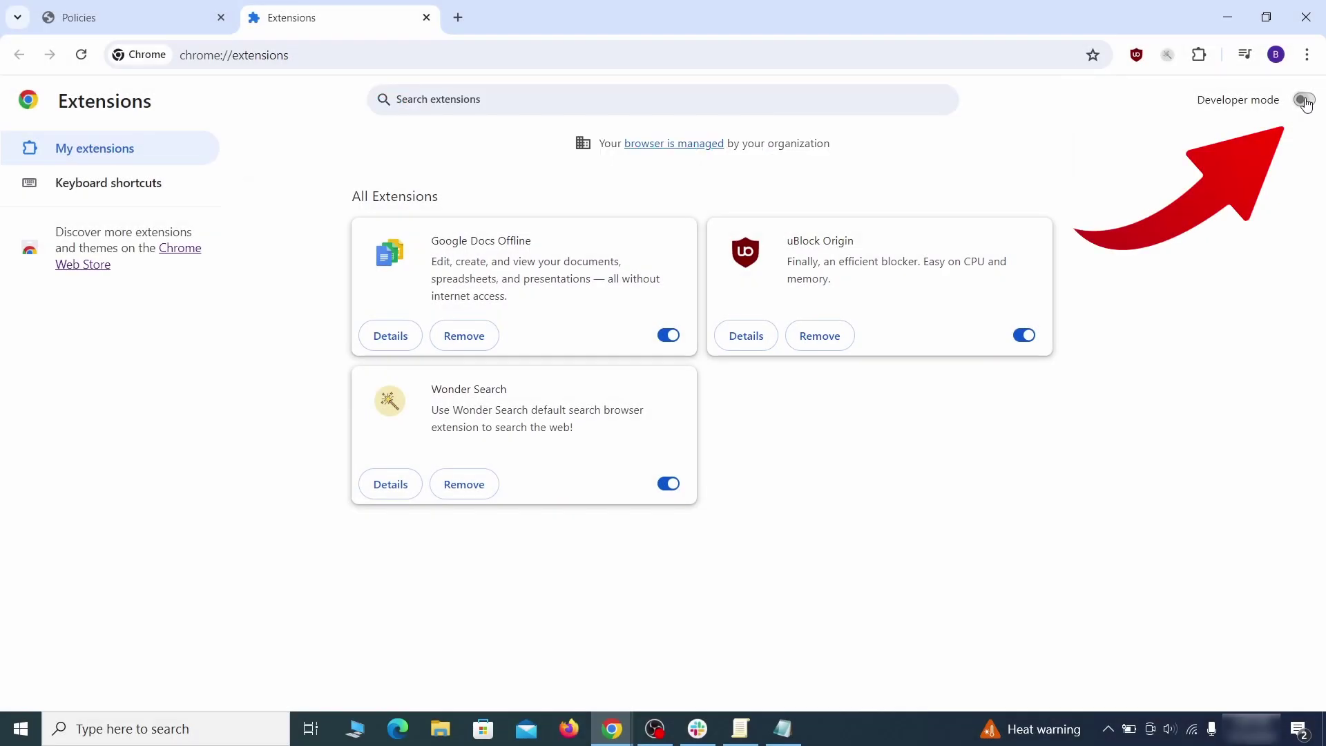
left_click(1305, 101)
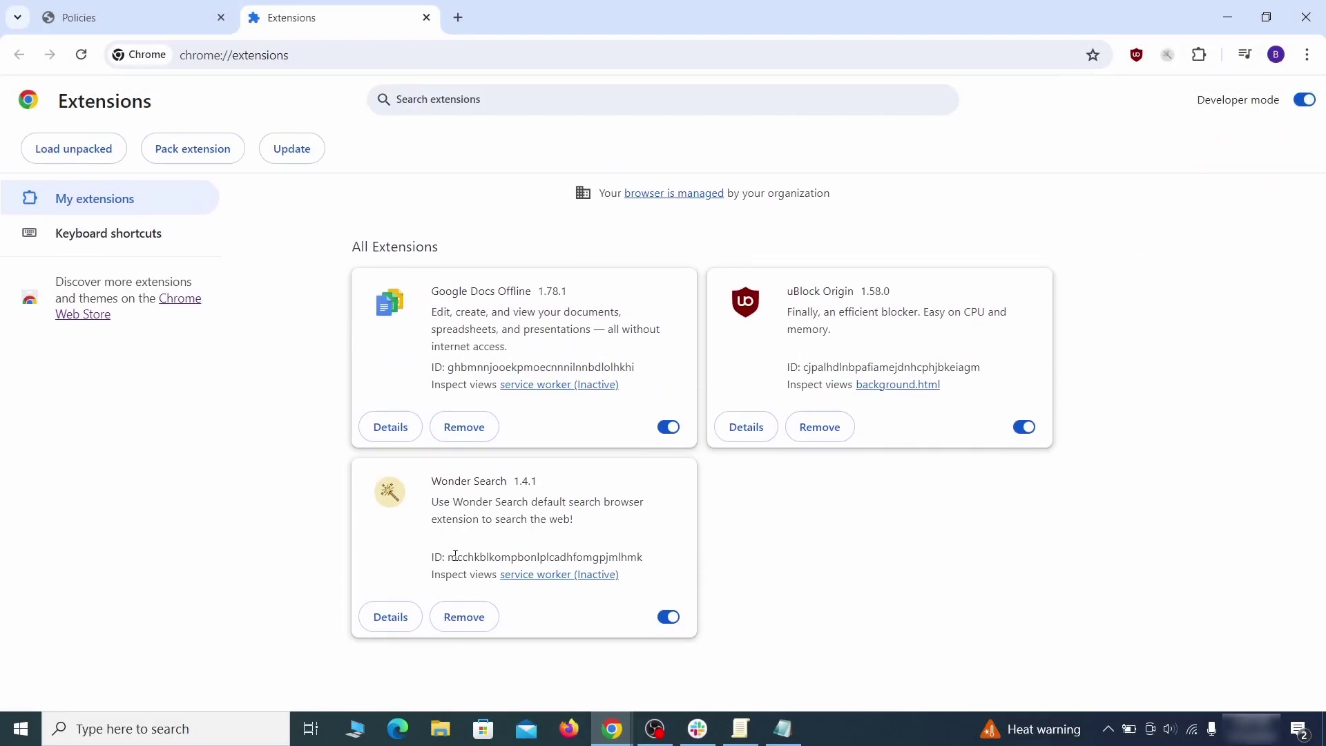
- Copy Wonder Search's extension ID and paste it into the Notepad note as a second line
left_click_drag(449, 558, 630, 558)
right_click(643, 558)
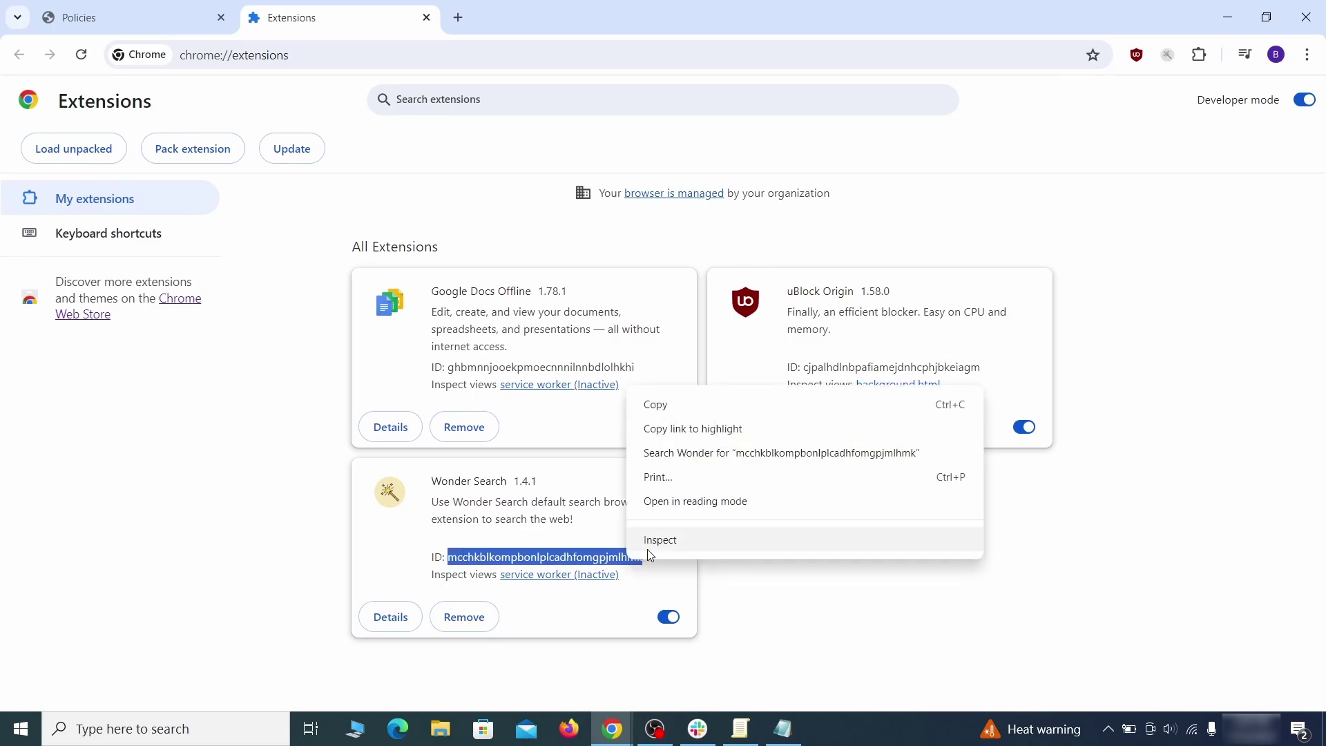
left_click(663, 406)
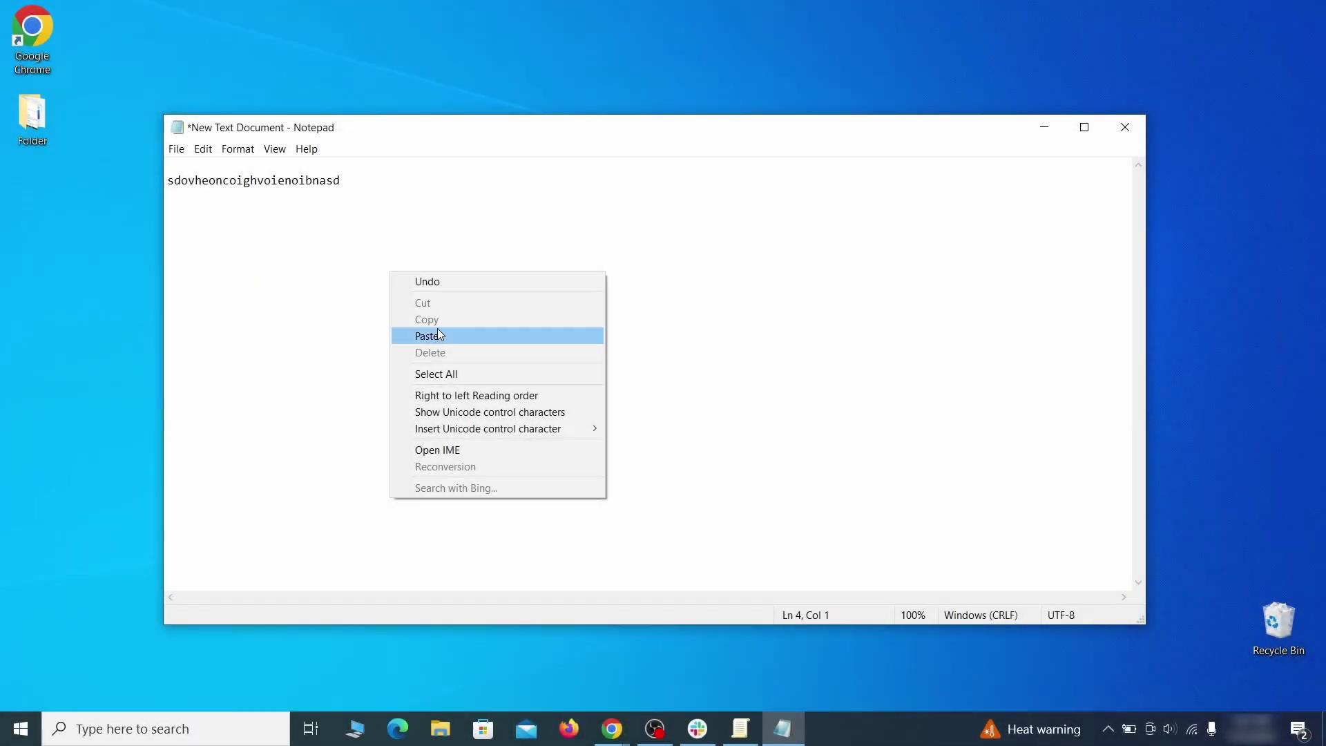
left_click(443, 332)
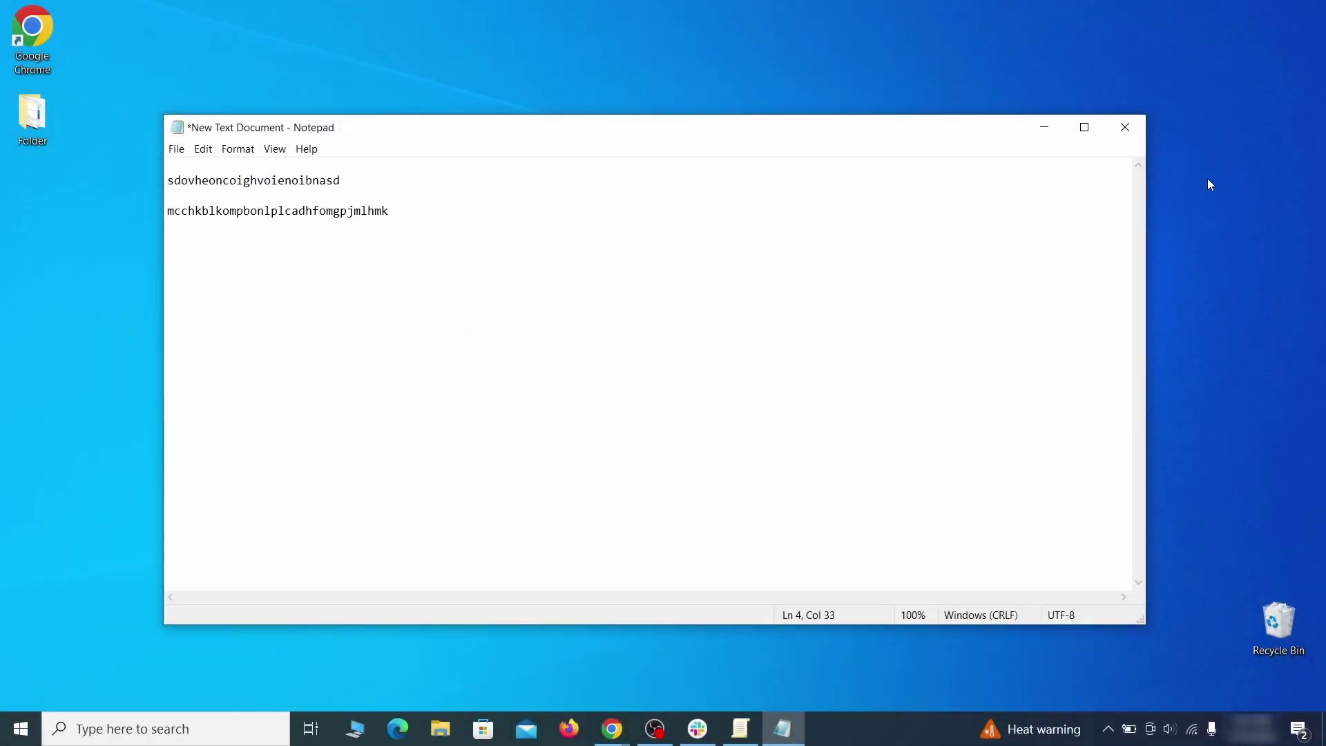
left_click(1040, 129)
left_click(135, 728)
type("regedit")
- Launch Registry Editor as administrator and bring up its Find dialog
right_click(265, 261)
left_click(304, 285)
key("ctrl+f")
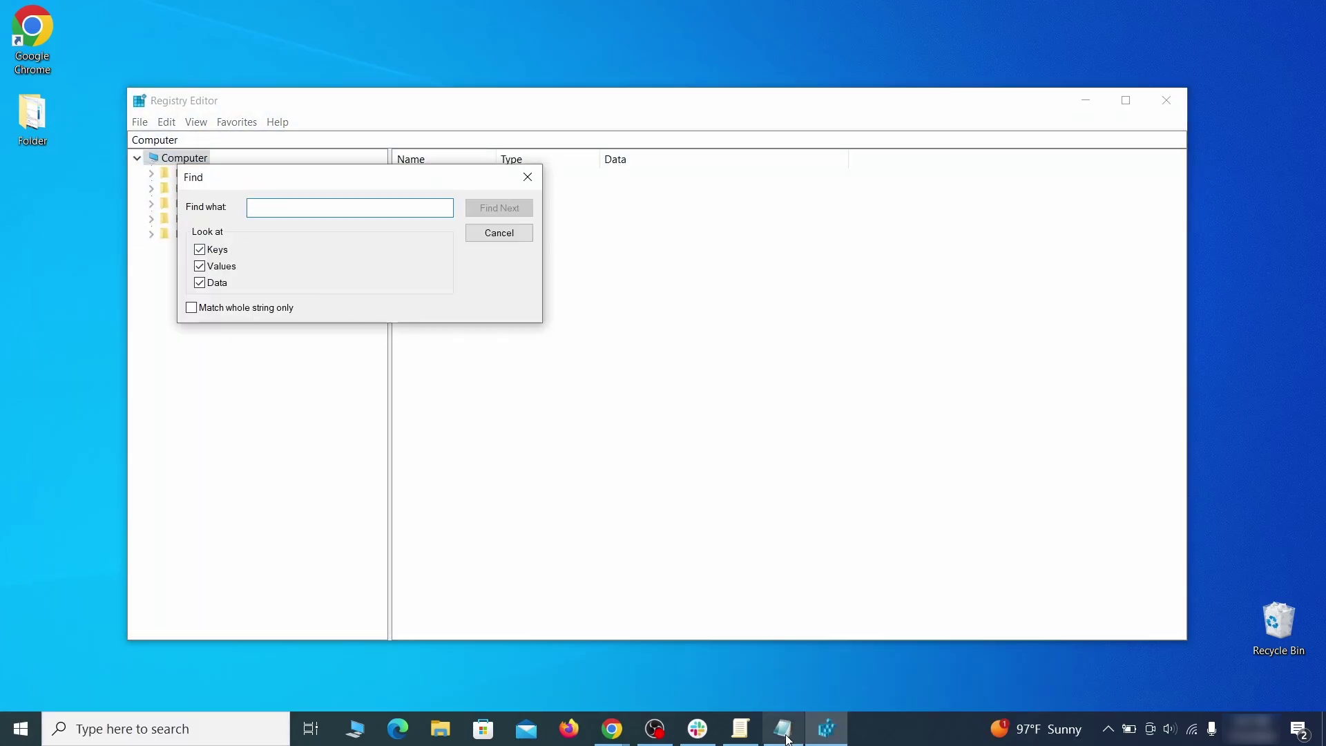
- Copy the homepage value from the note and search the registry for it
left_click(784, 736)
right_click(310, 185)
left_click(333, 236)
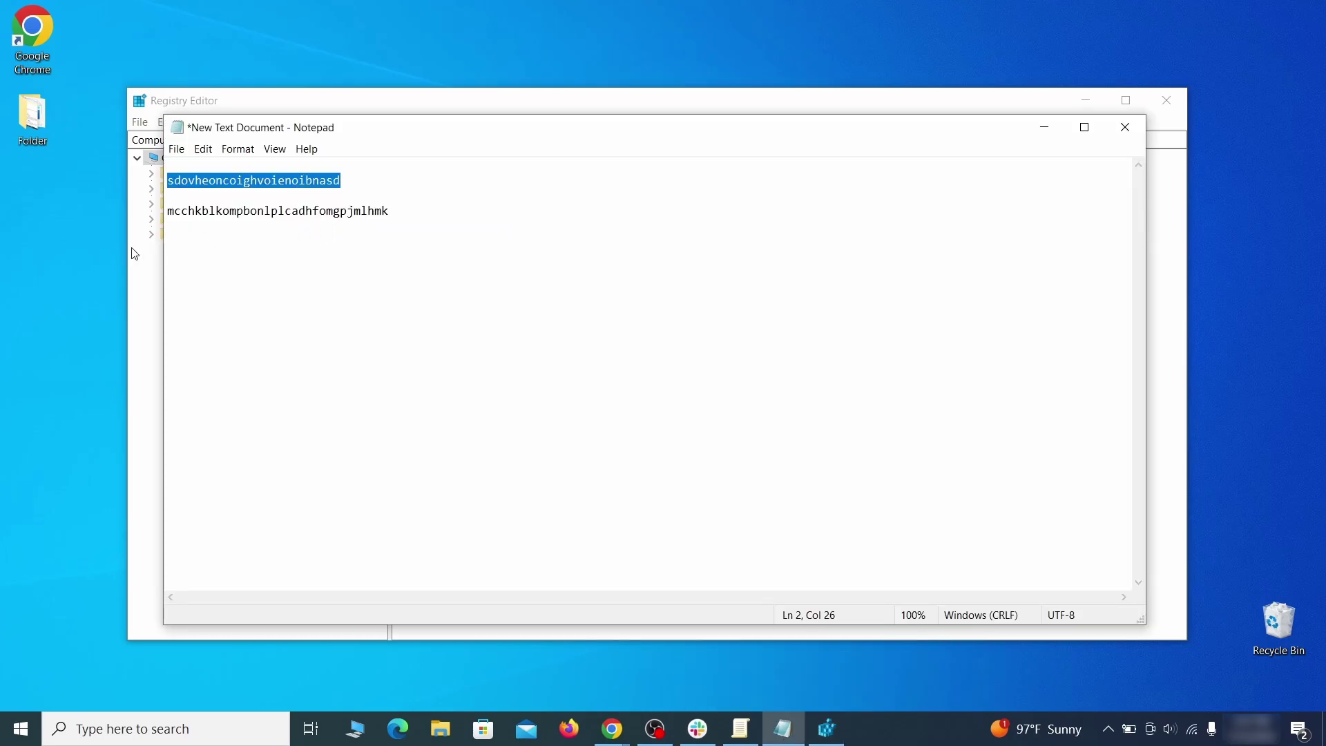
left_click(827, 729)
right_click(290, 206)
left_click(342, 275)
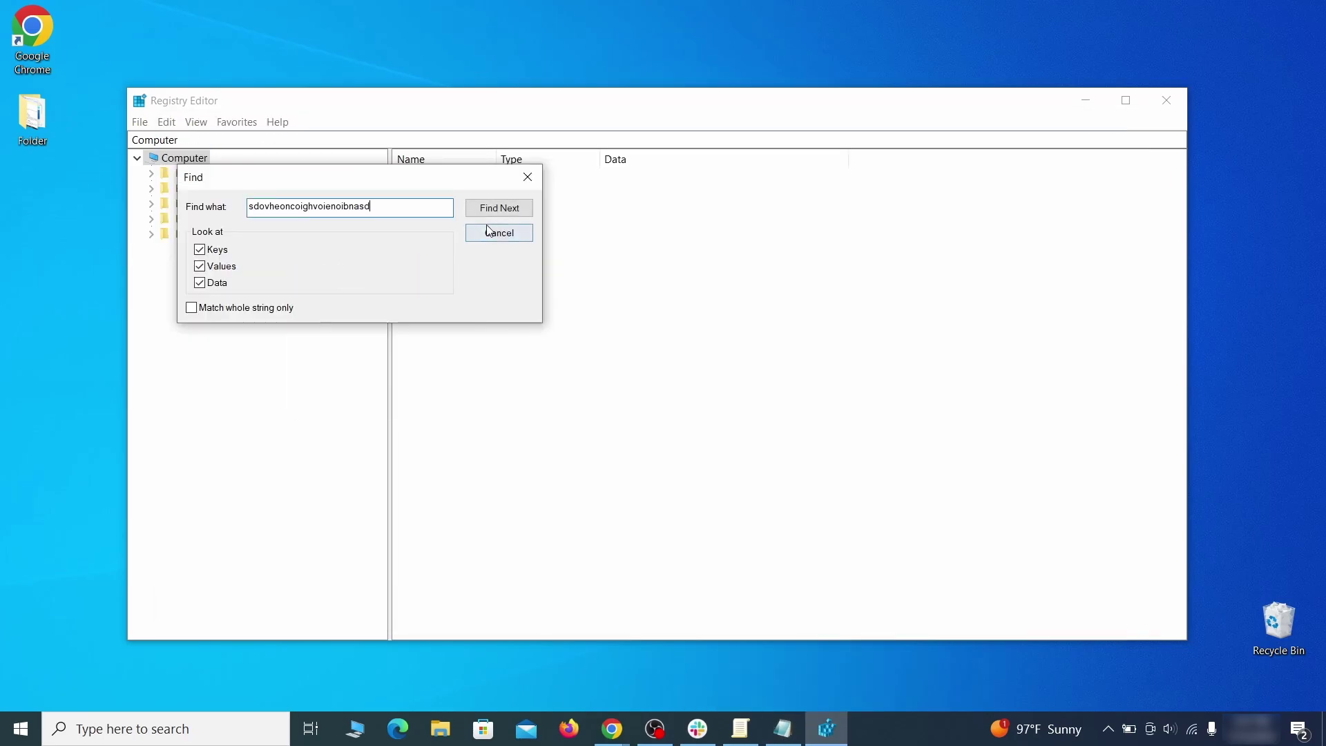
left_click(500, 208)
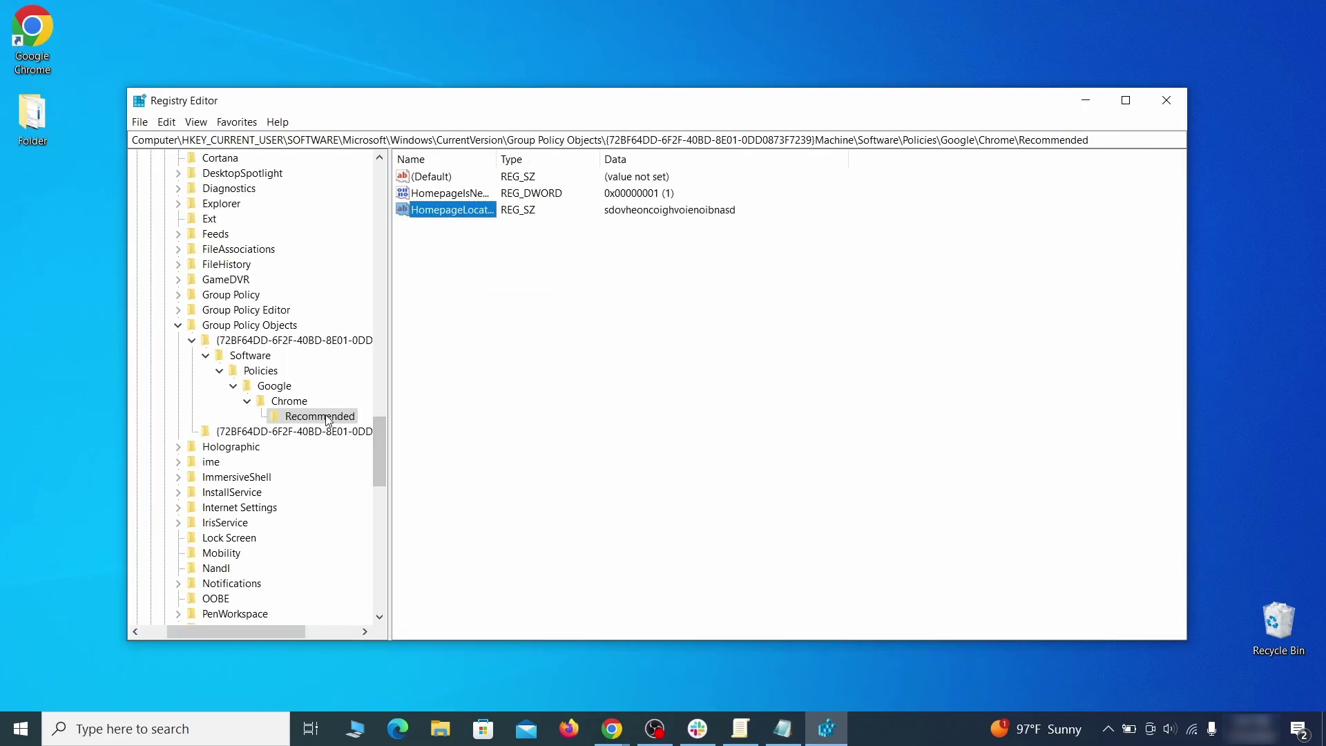
- Delete the Recommended Chrome policy key found by the search
right_click(328, 417)
left_click(395, 480)
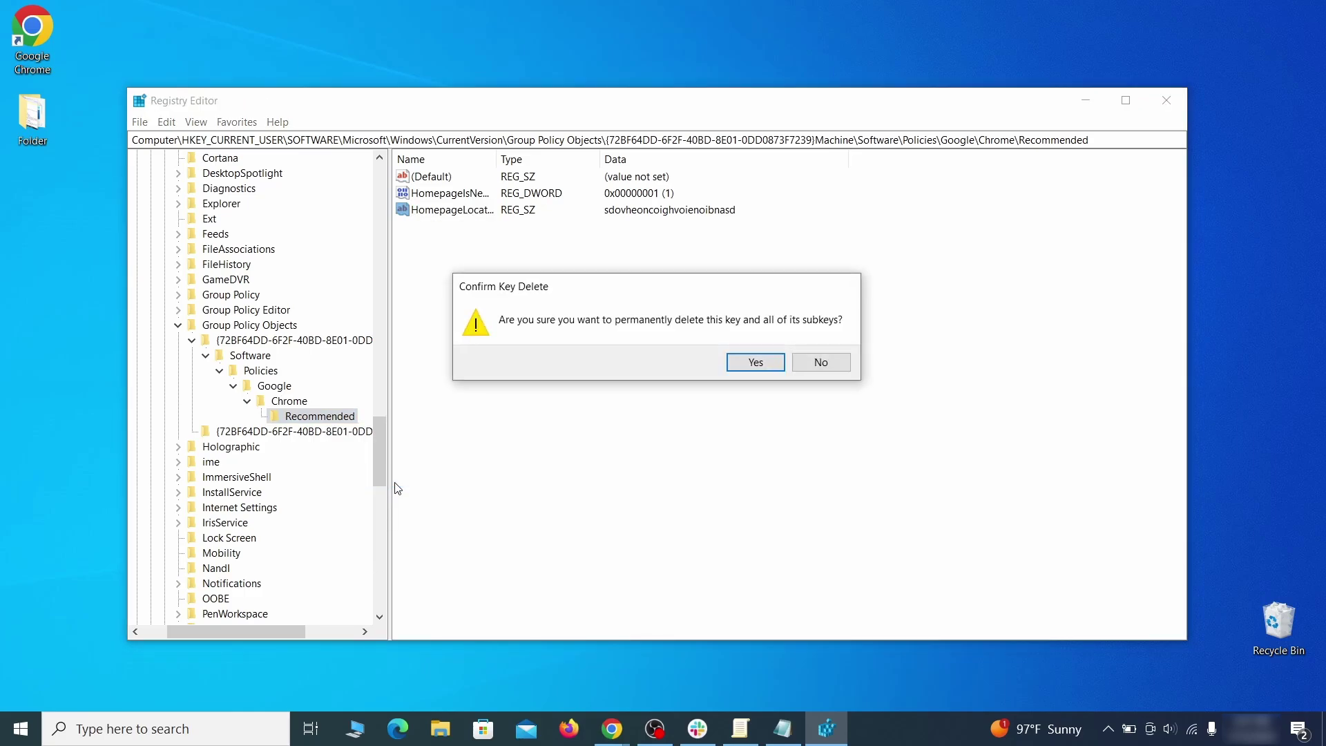
left_click(756, 362)
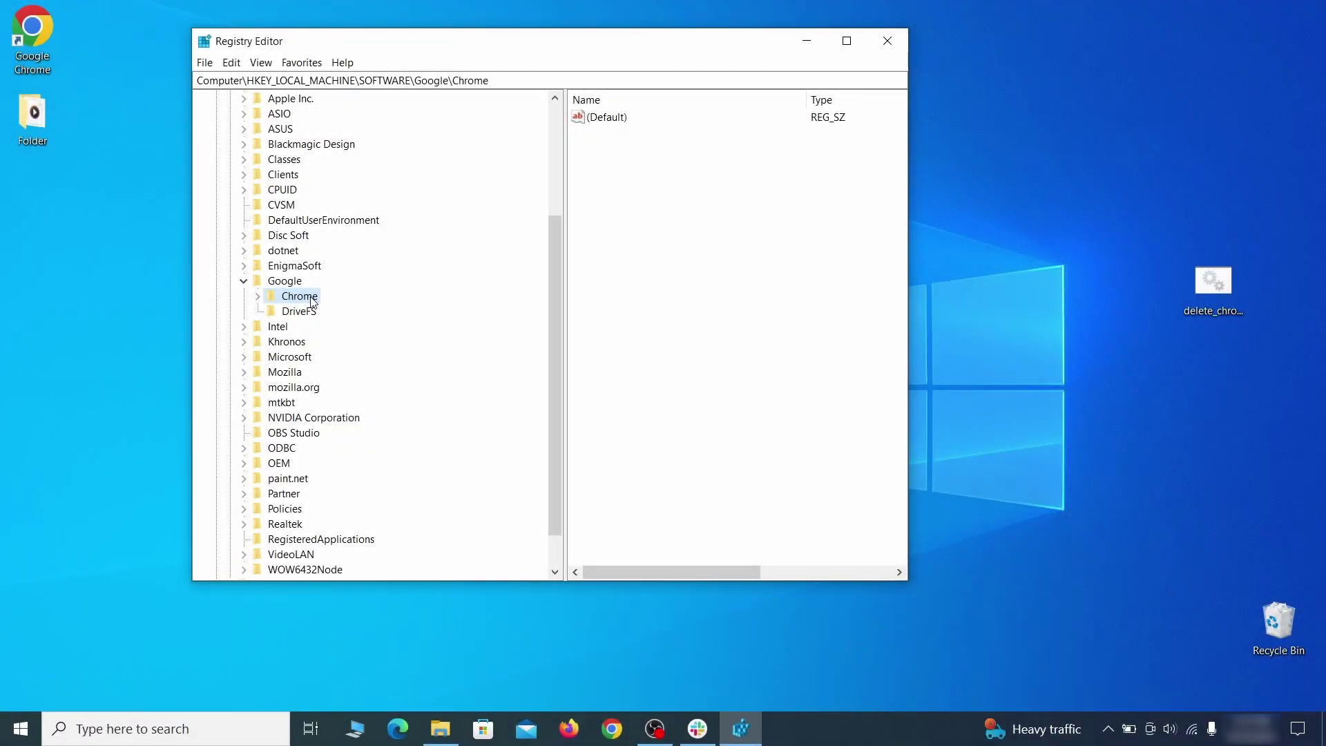
- Attempt to delete the HKLM Policies\Google\Chrome key and dismiss the resulting error
right_click(300, 298)
left_click(366, 366)
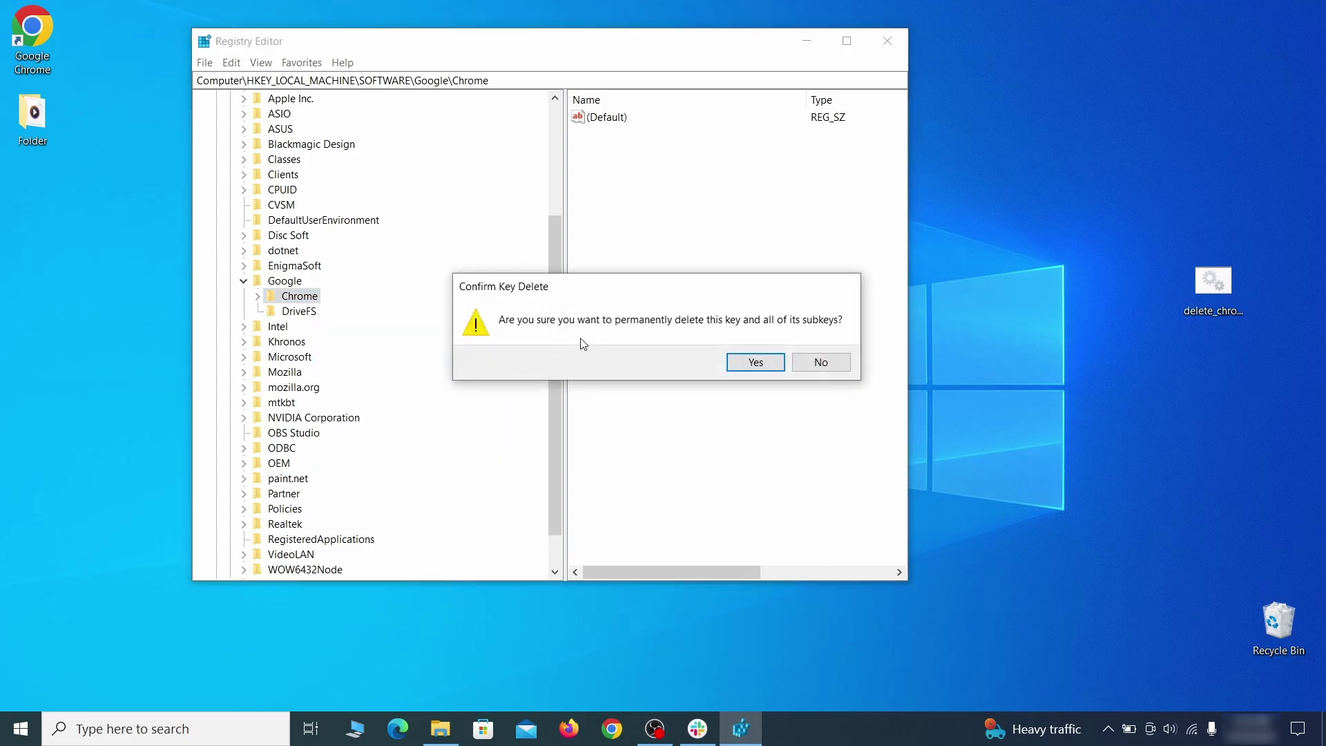
left_click(767, 364)
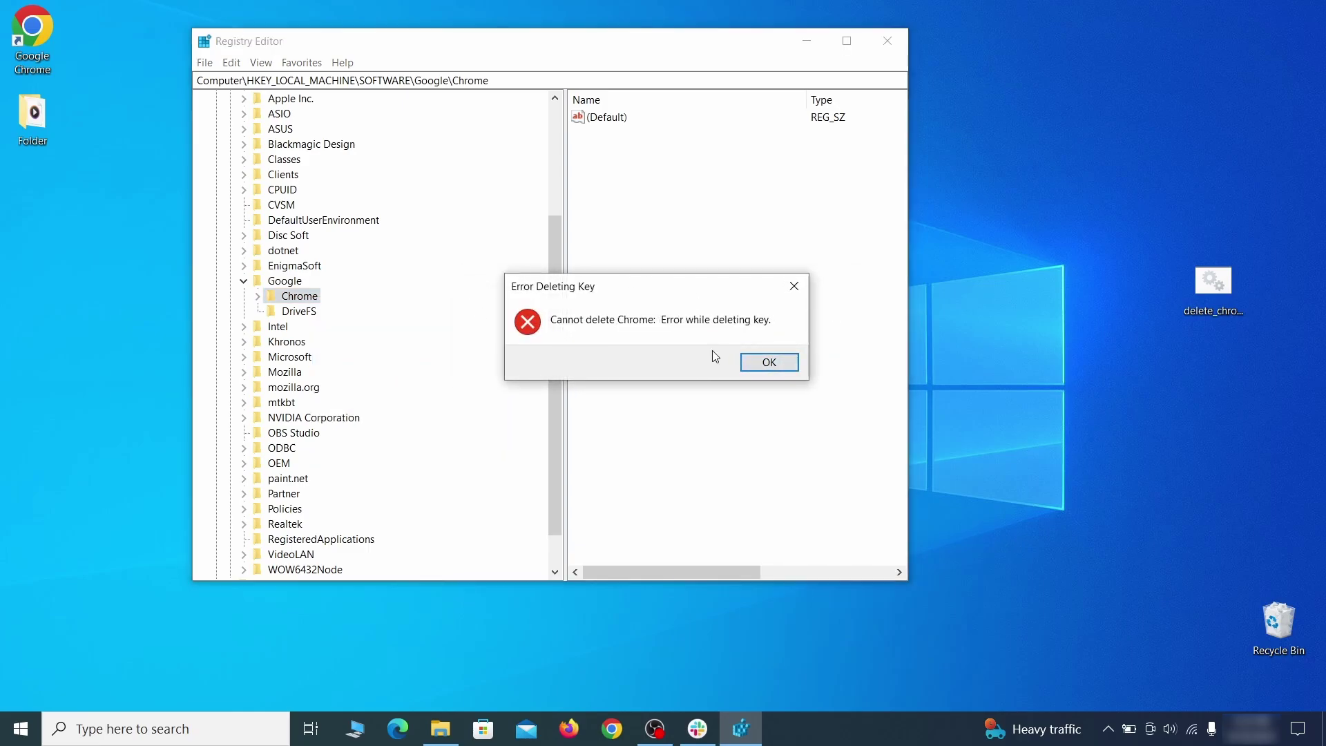
left_click(769, 360)
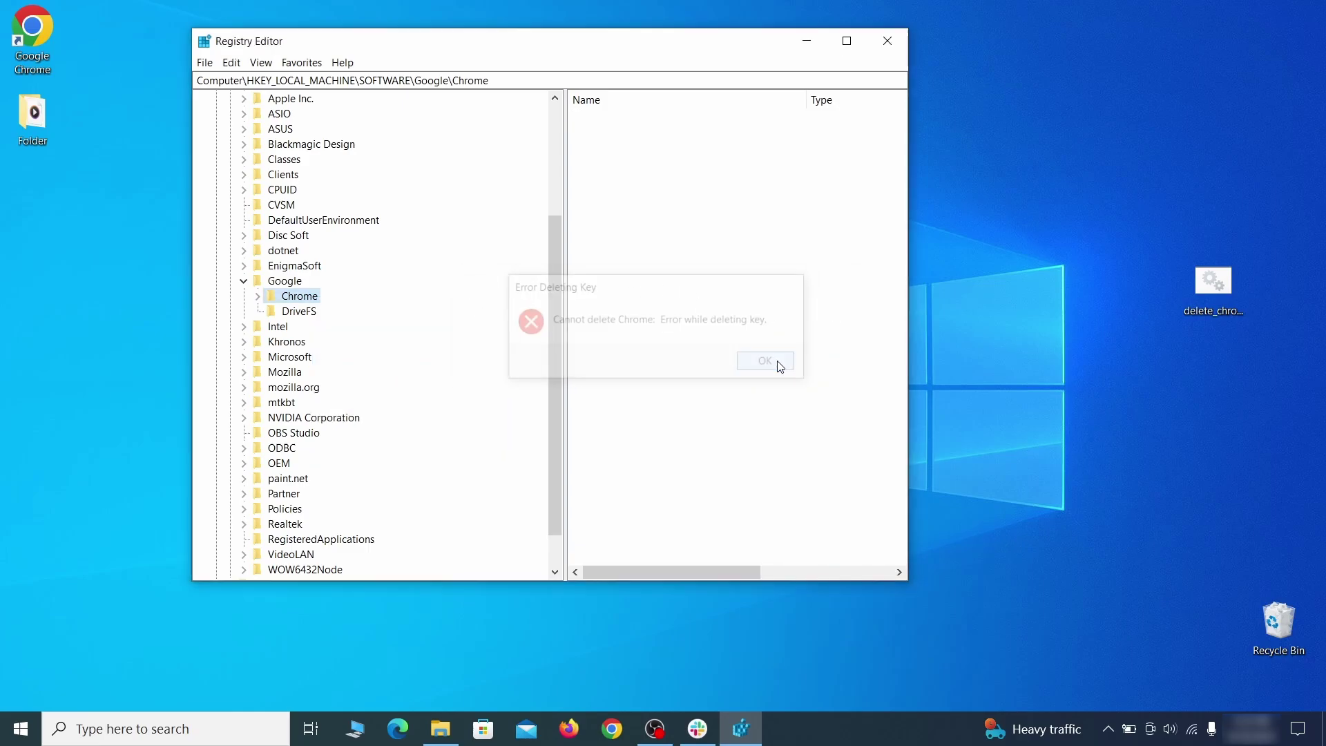
- Make Everyone the owner of the Chrome key, replacing child permission entries
right_click(311, 301)
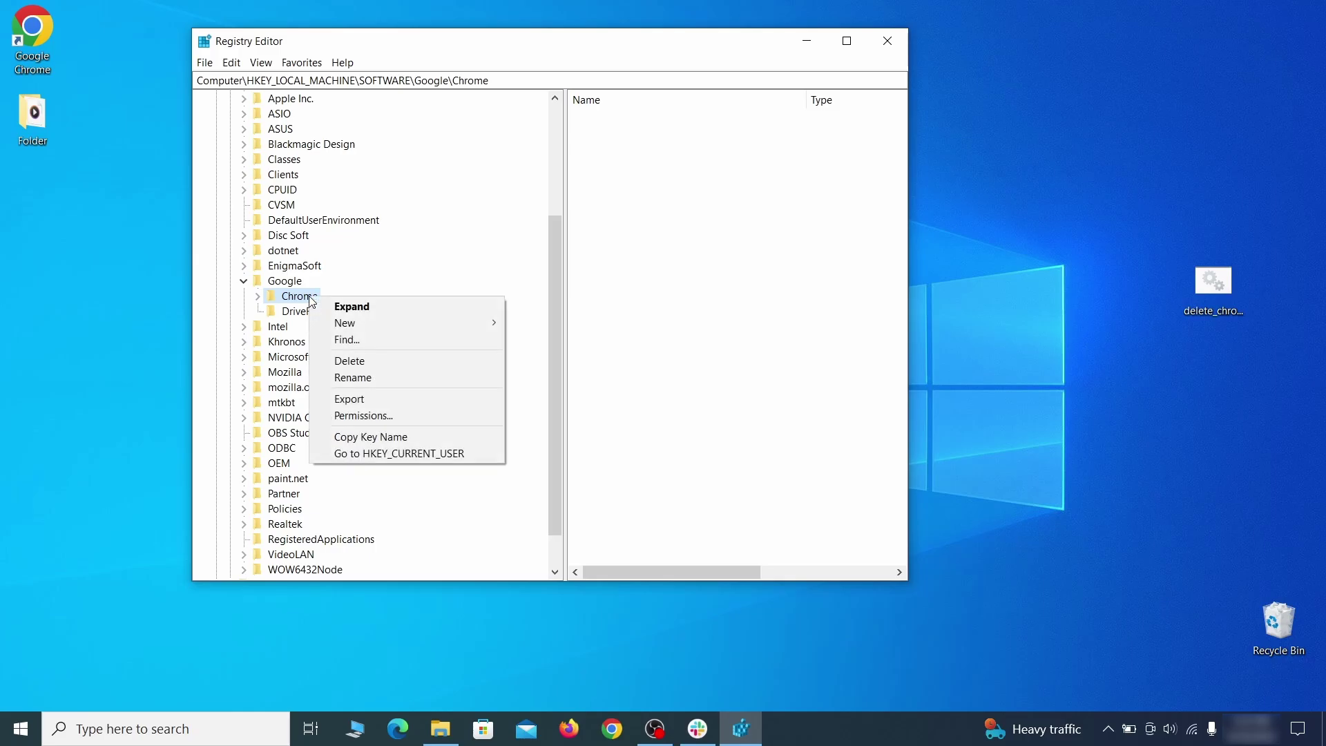
left_click(393, 414)
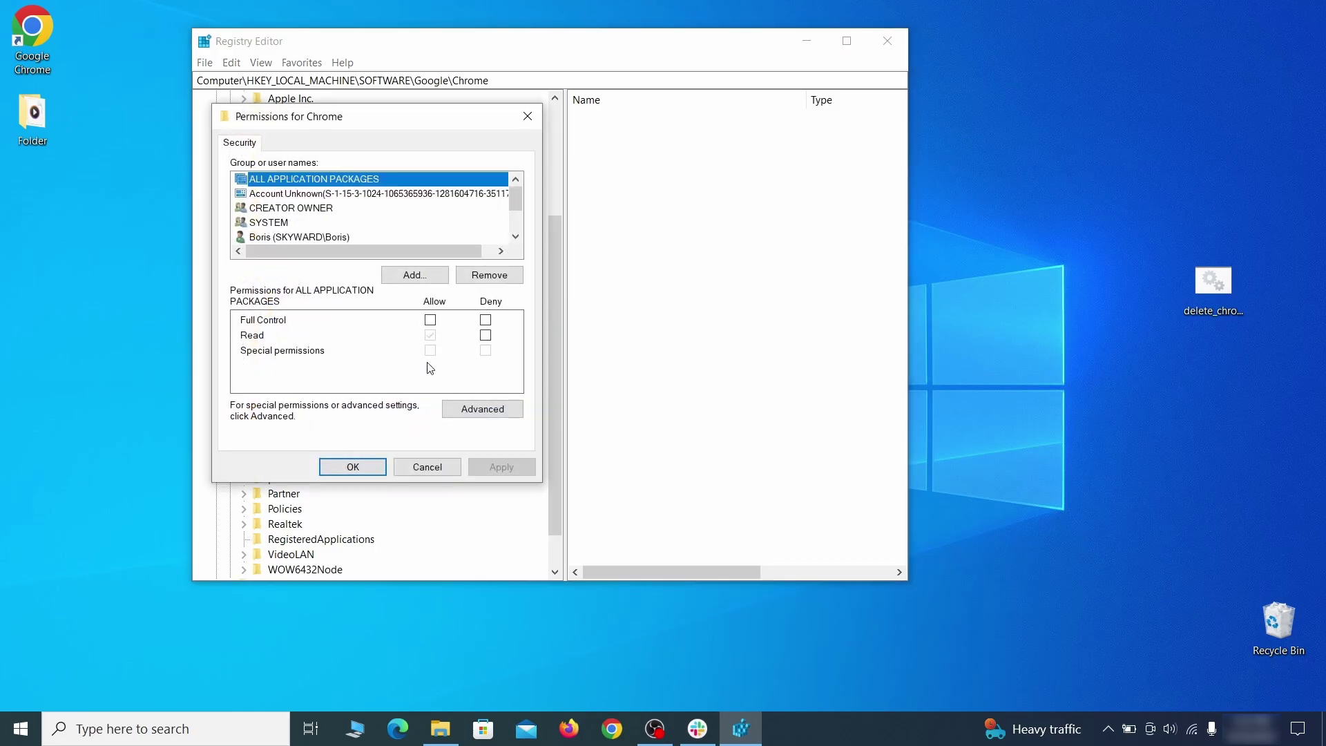
left_click(482, 410)
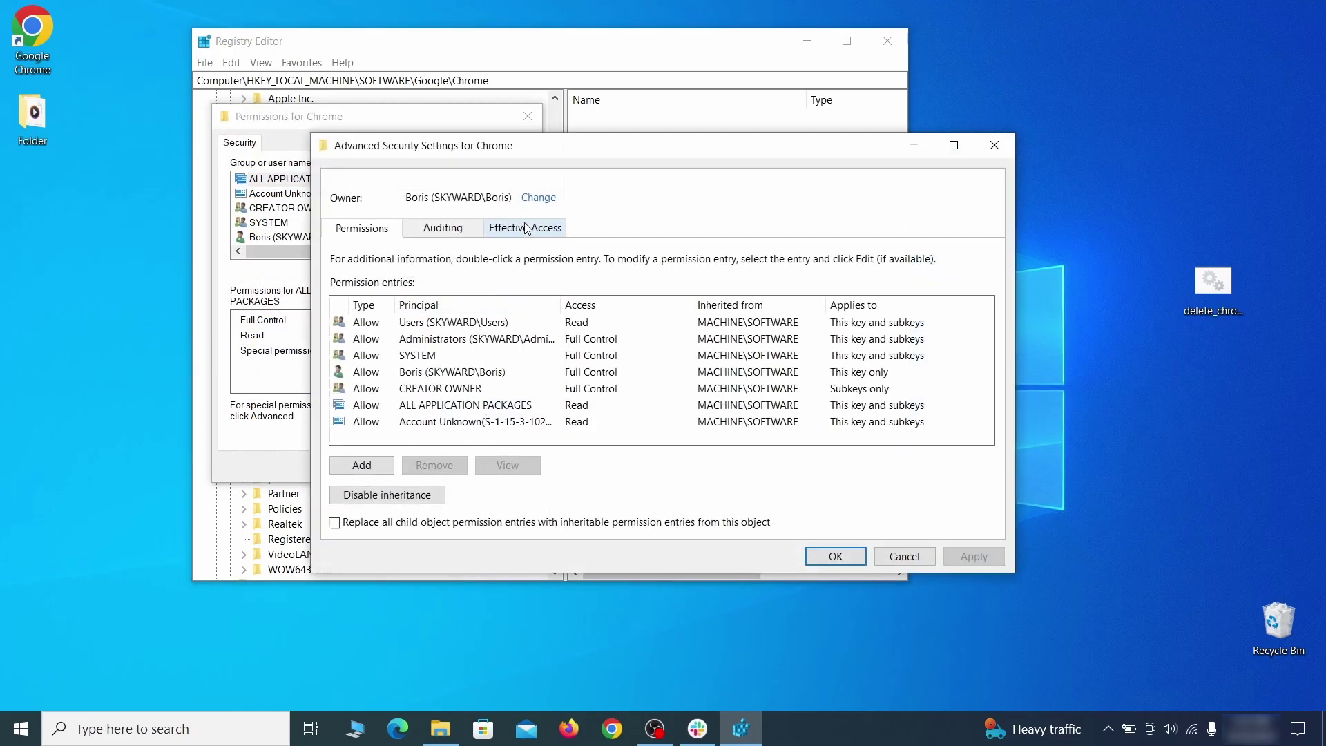
left_click(538, 198)
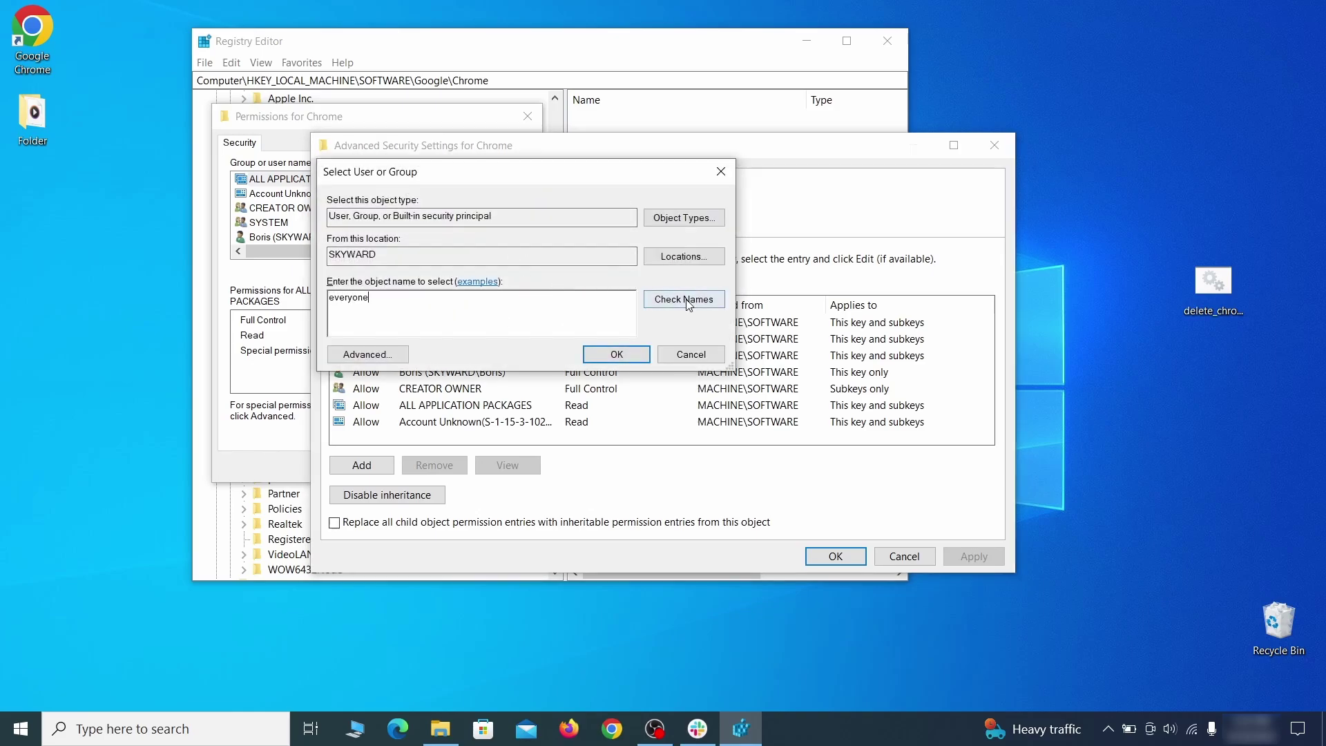
left_click(619, 354)
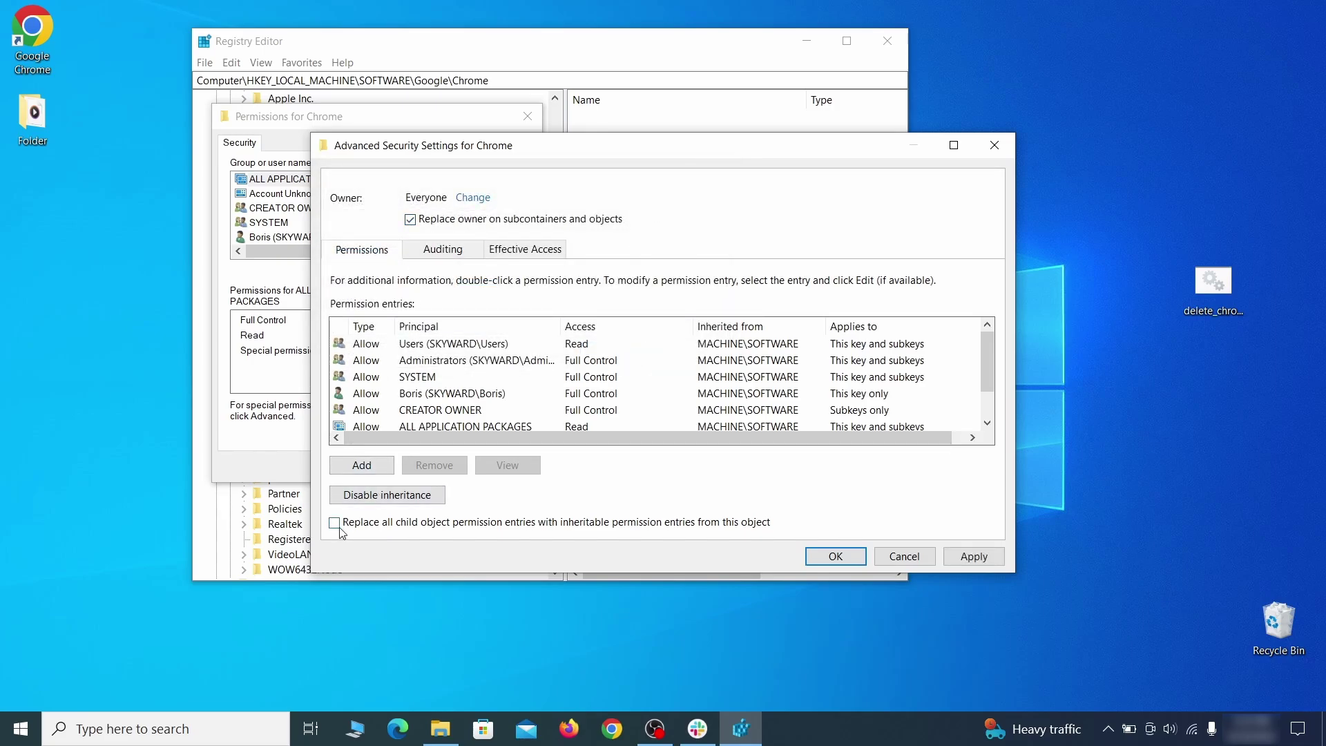
left_click(974, 557)
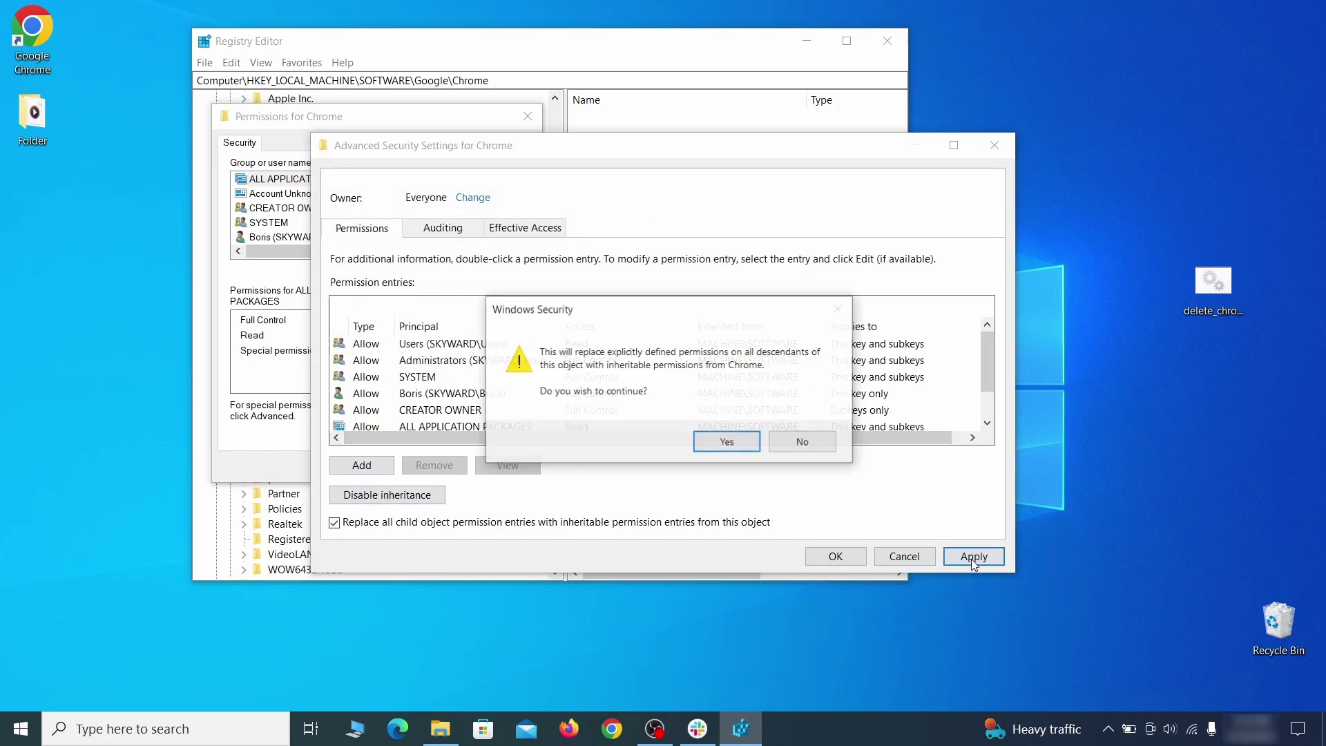
left_click(732, 437)
left_click(836, 557)
left_click(356, 465)
- Delete the Chrome key now that ownership allows it
right_click(299, 296)
left_click(375, 363)
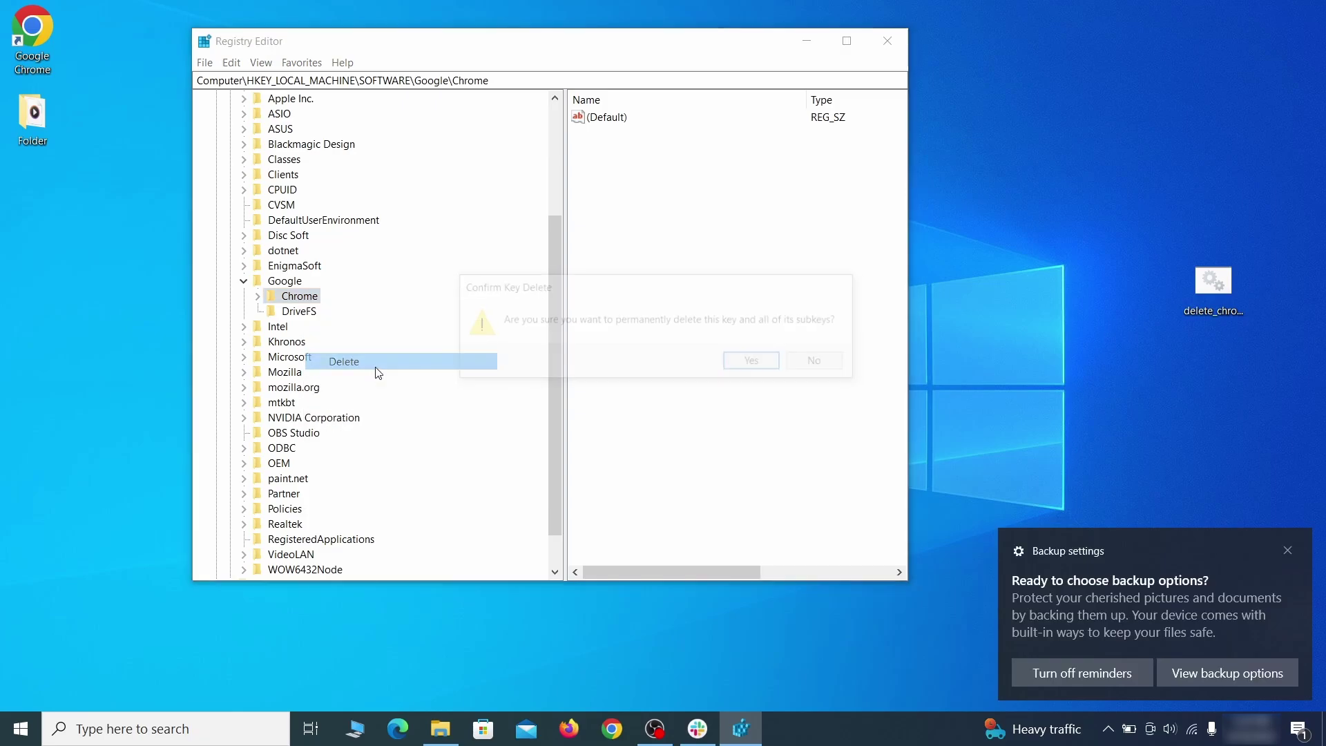
left_click(756, 361)
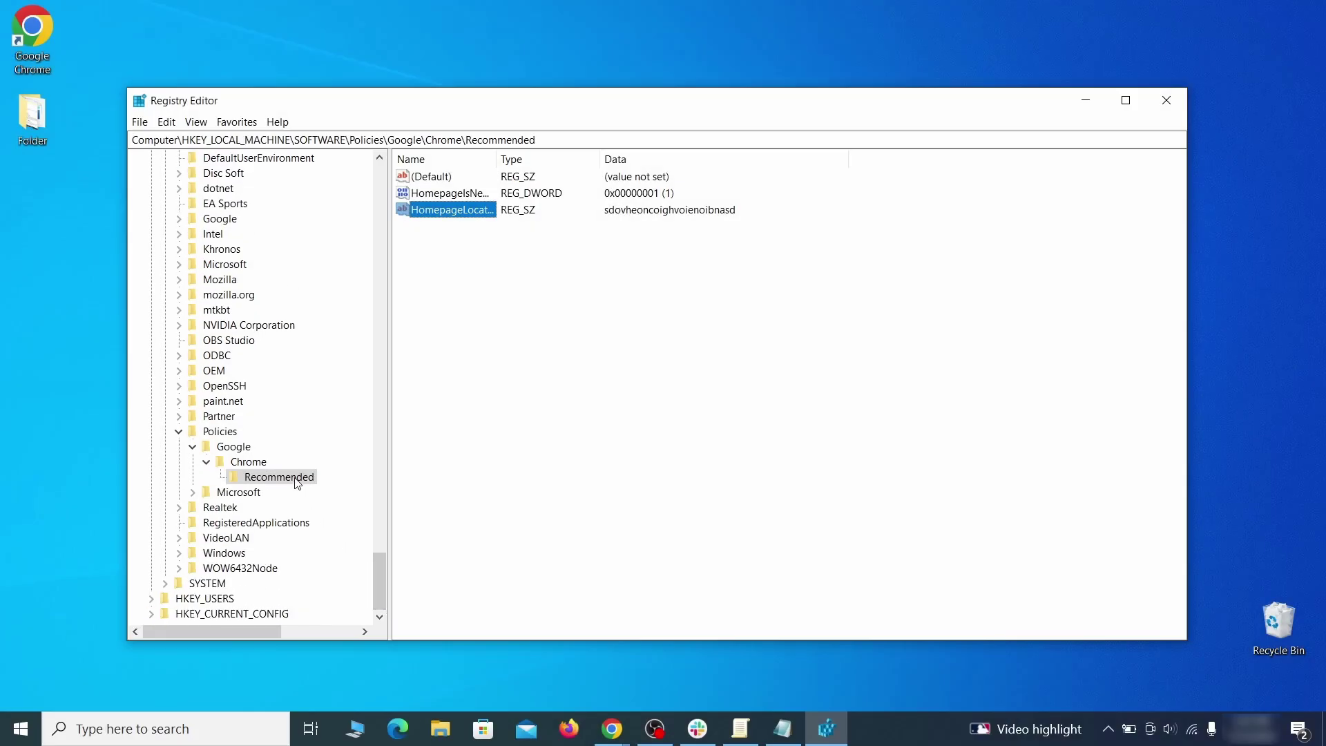
- Delete the remaining Recommended and Chrome policy keys under Policies\Google
right_click(297, 483)
left_click(358, 545)
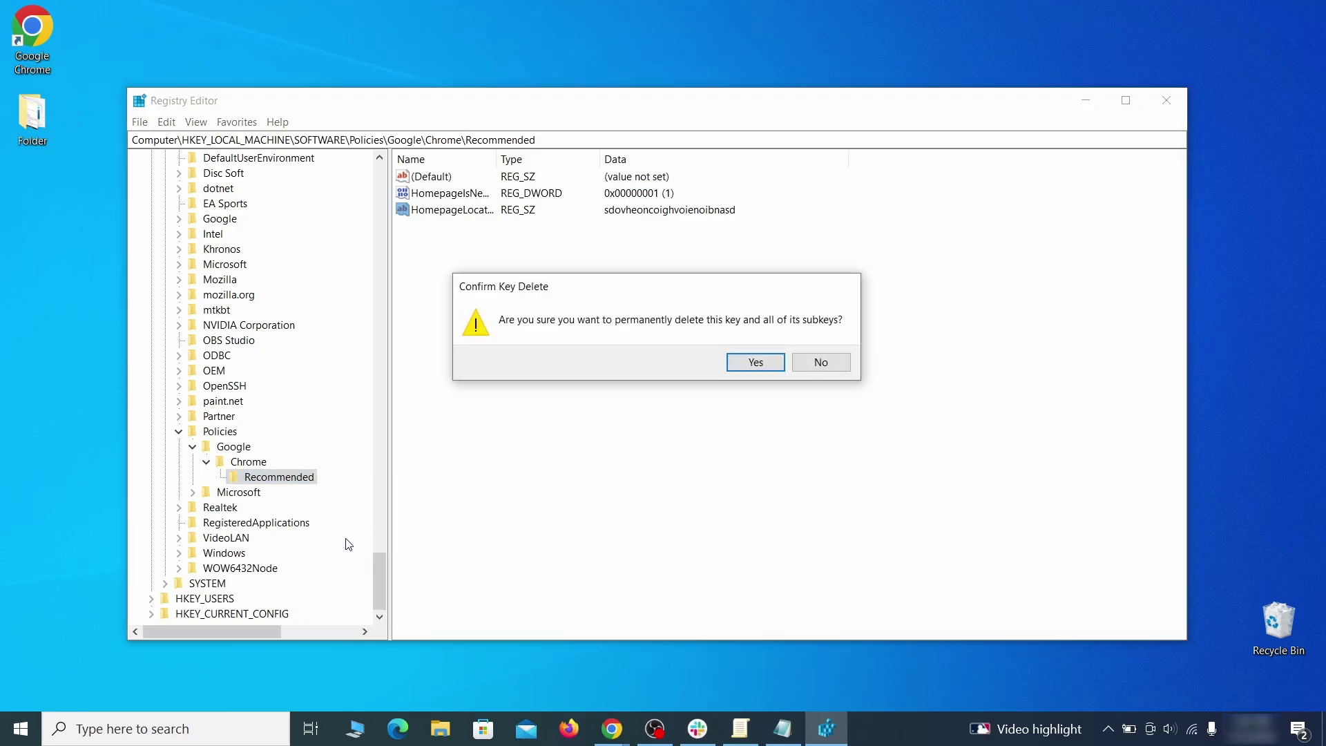
left_click(769, 363)
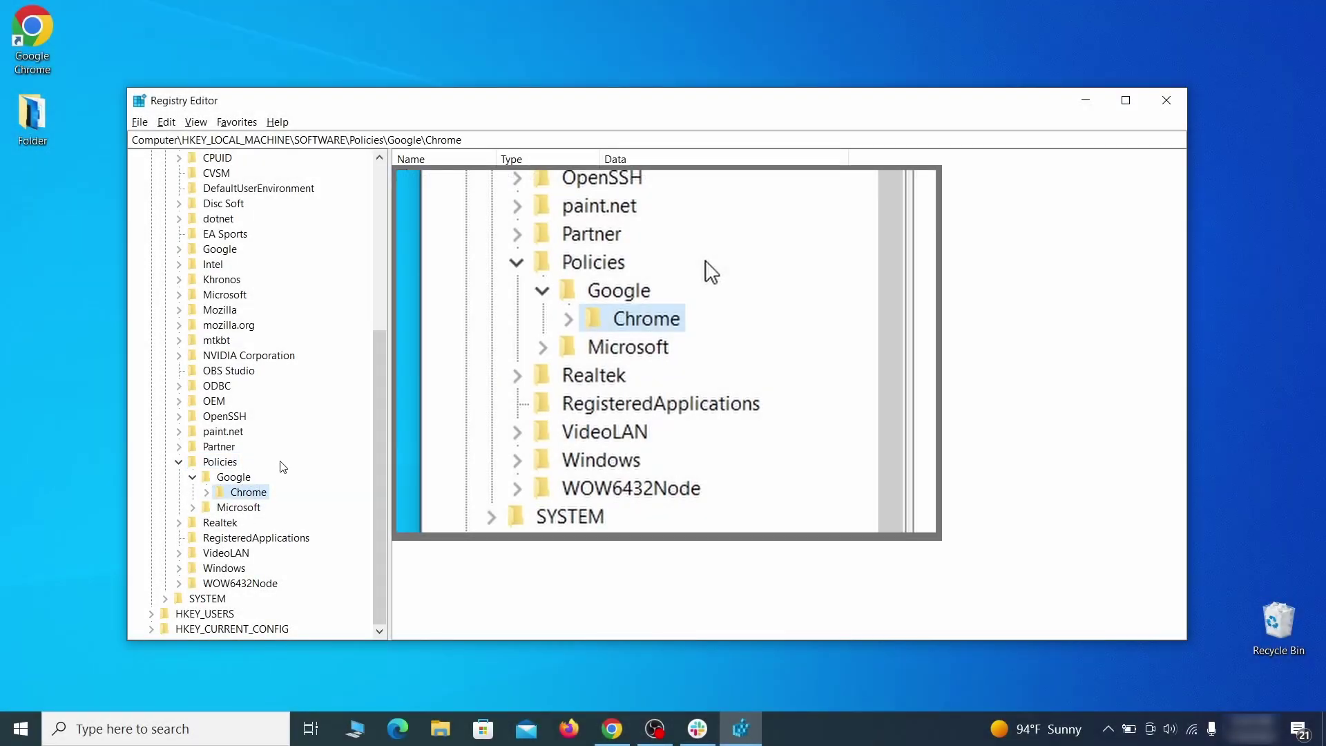
right_click(248, 492)
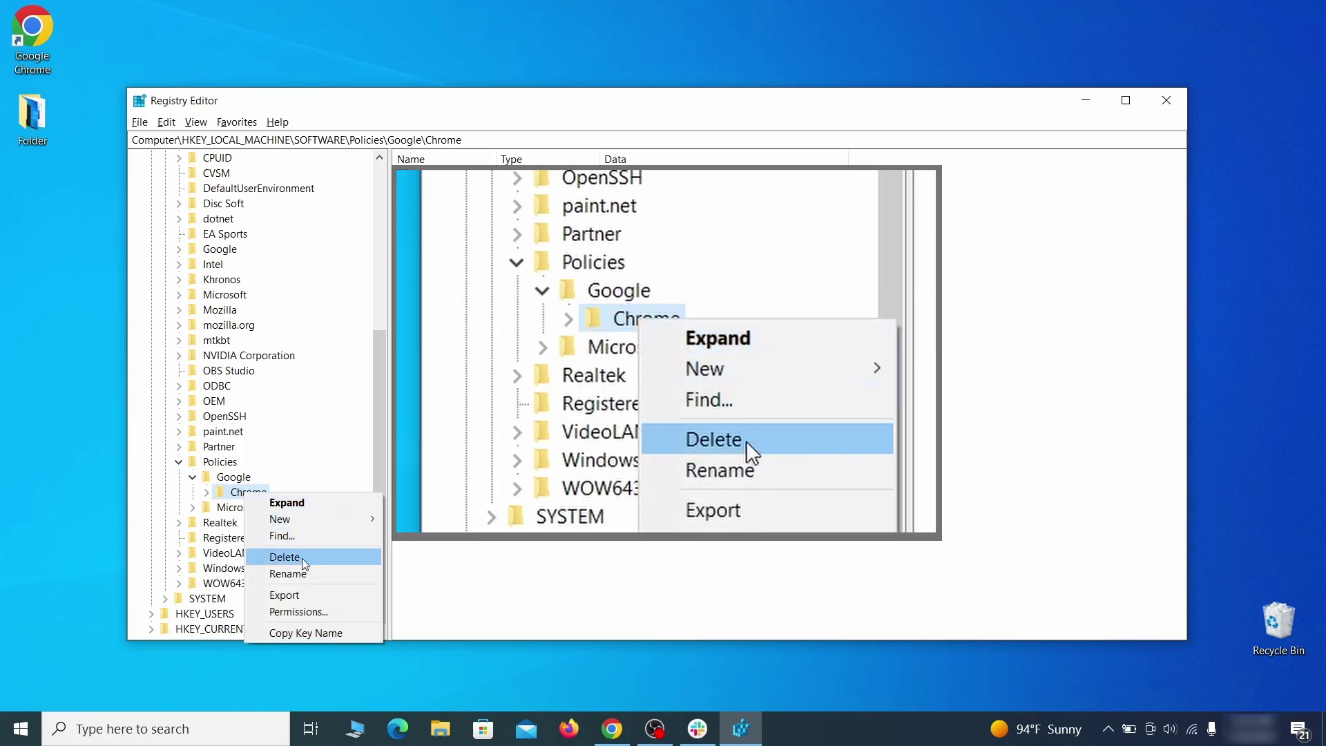
left_click(304, 560)
left_click(775, 362)
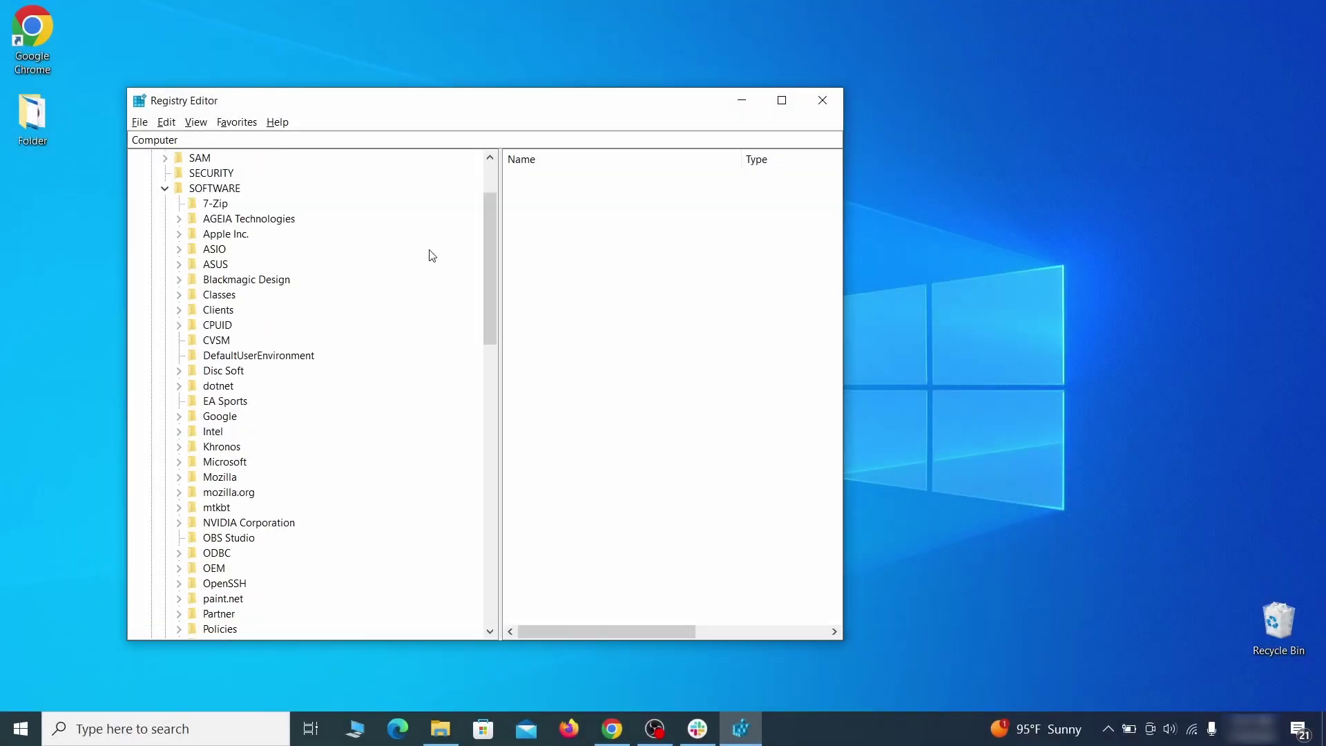
left_click_drag(494, 255, 478, 486)
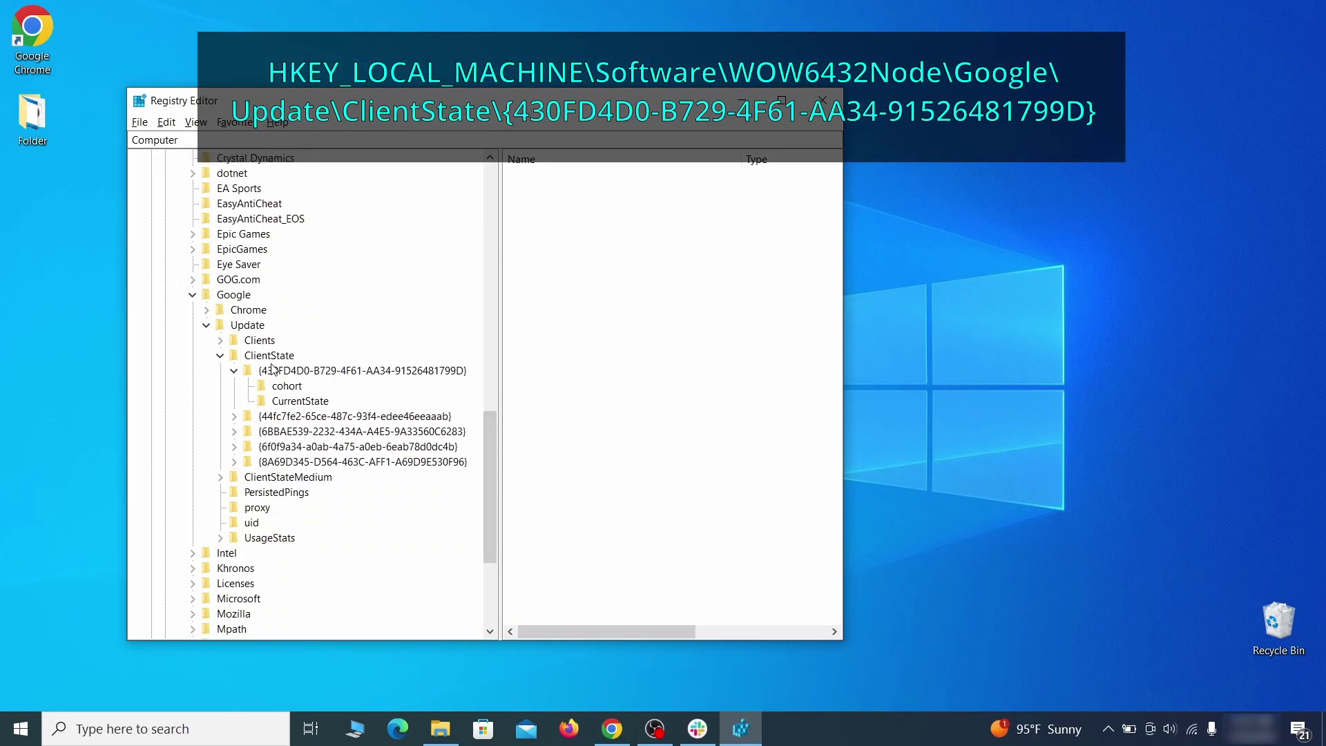
- Delete the CloudManagementEnrollmentToken value from Google Update's ClientState {430FD4D0…} key
left_click(294, 375)
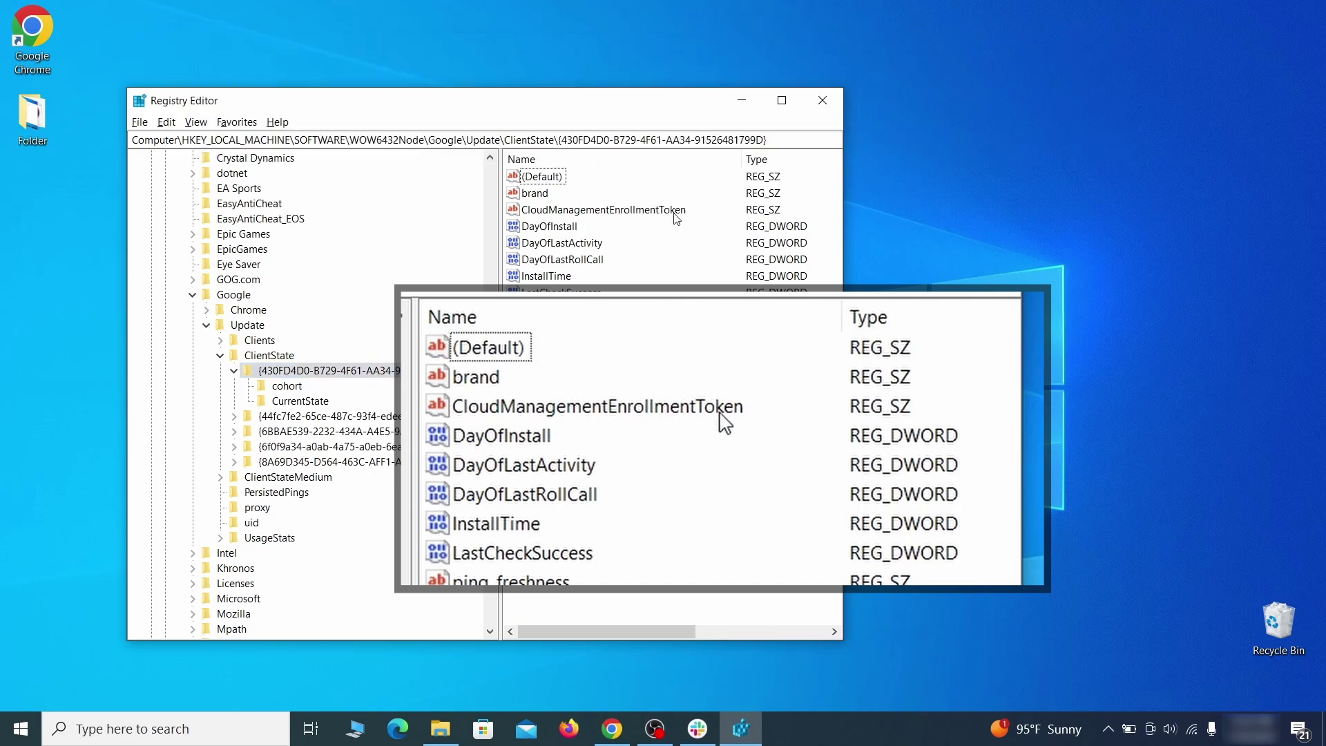
right_click(675, 216)
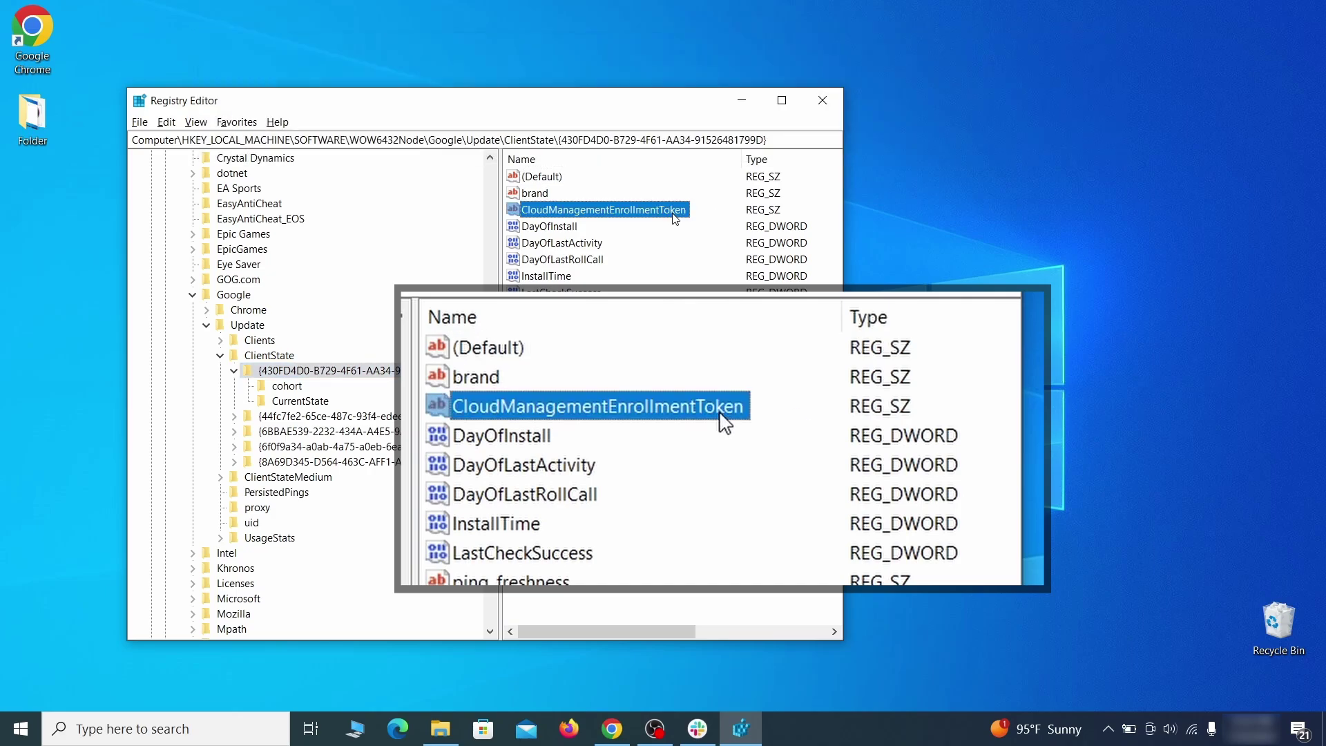
left_click(711, 261)
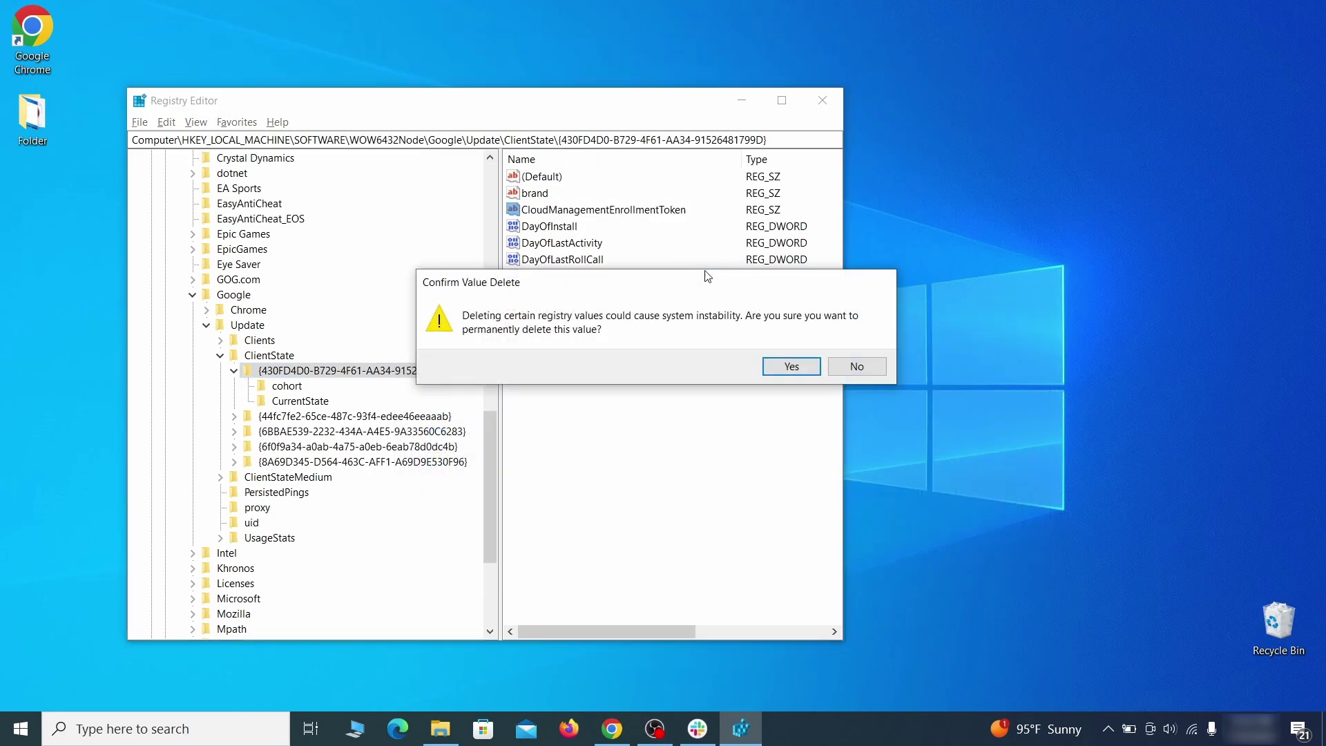
left_click(791, 368)
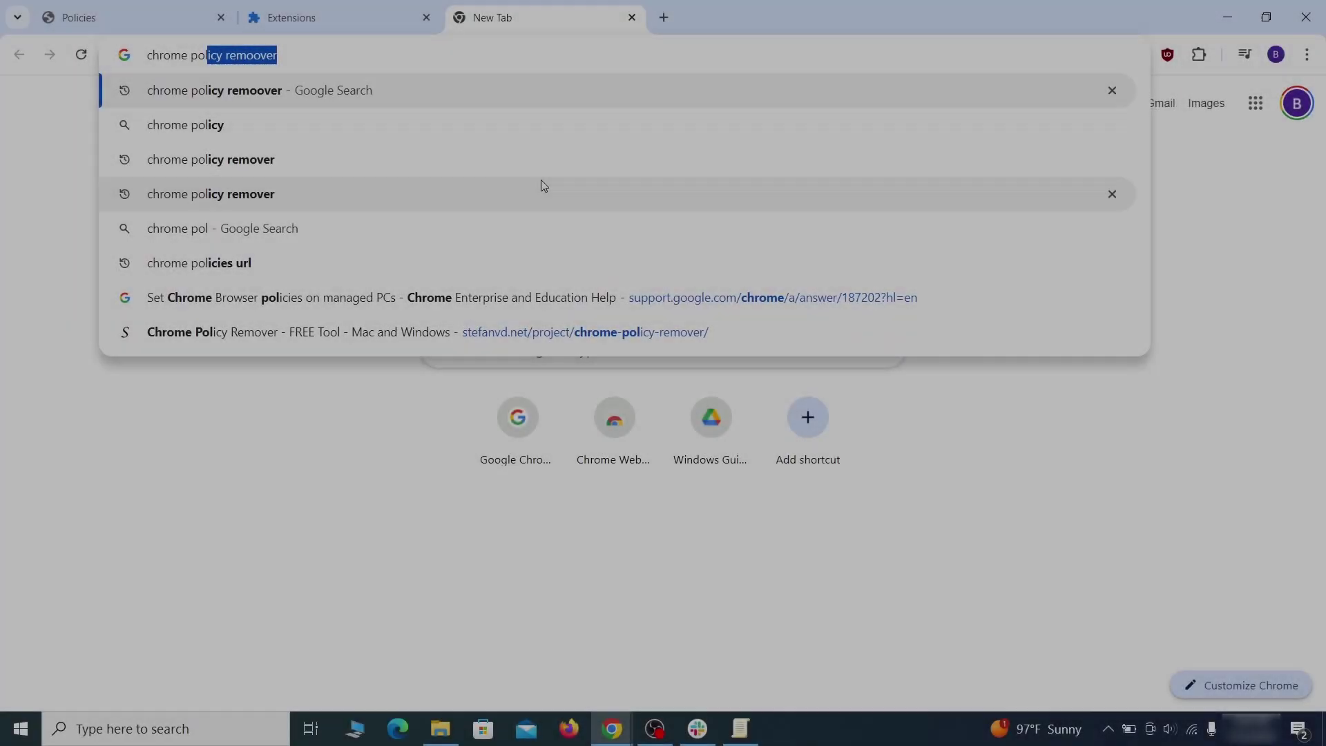
type("cy re")
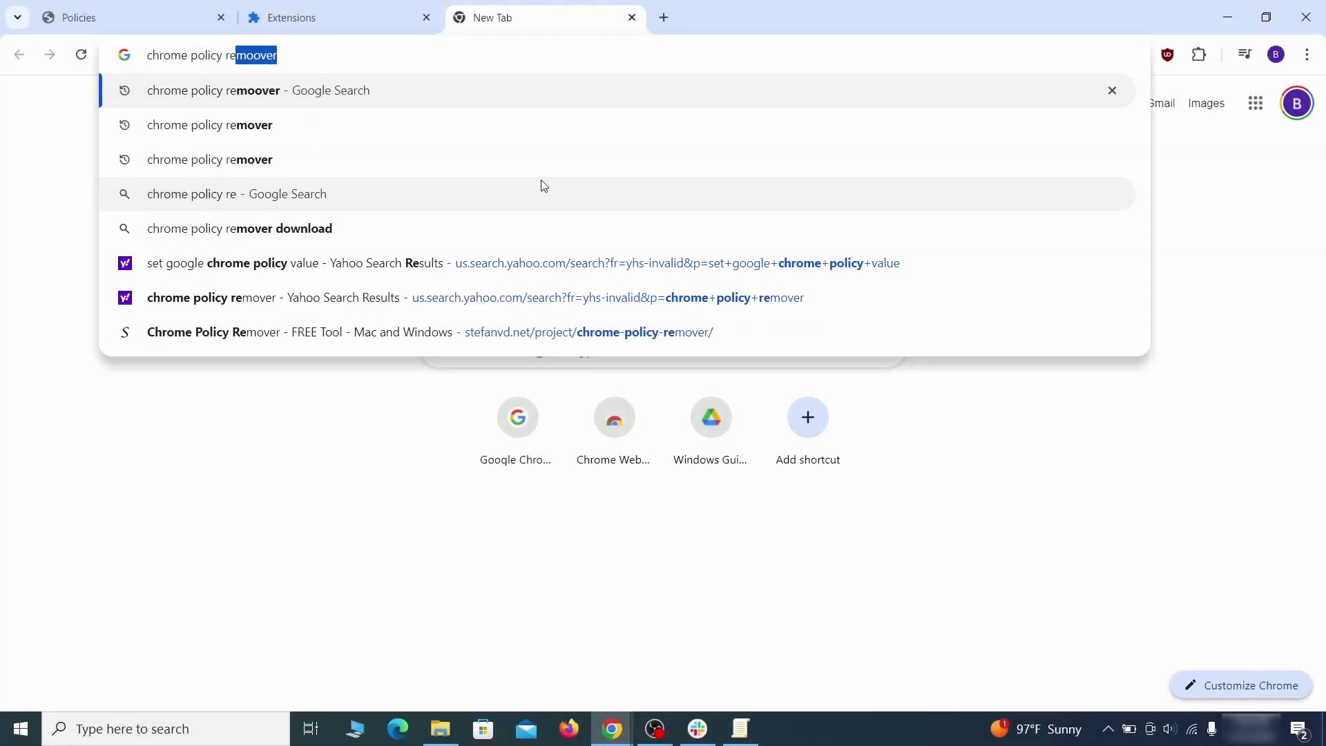
type("mover")
- Search 'chrome policy remover', open the stefanvd.net page and download delete_chrome_policies.bat for Windows
key("Return")
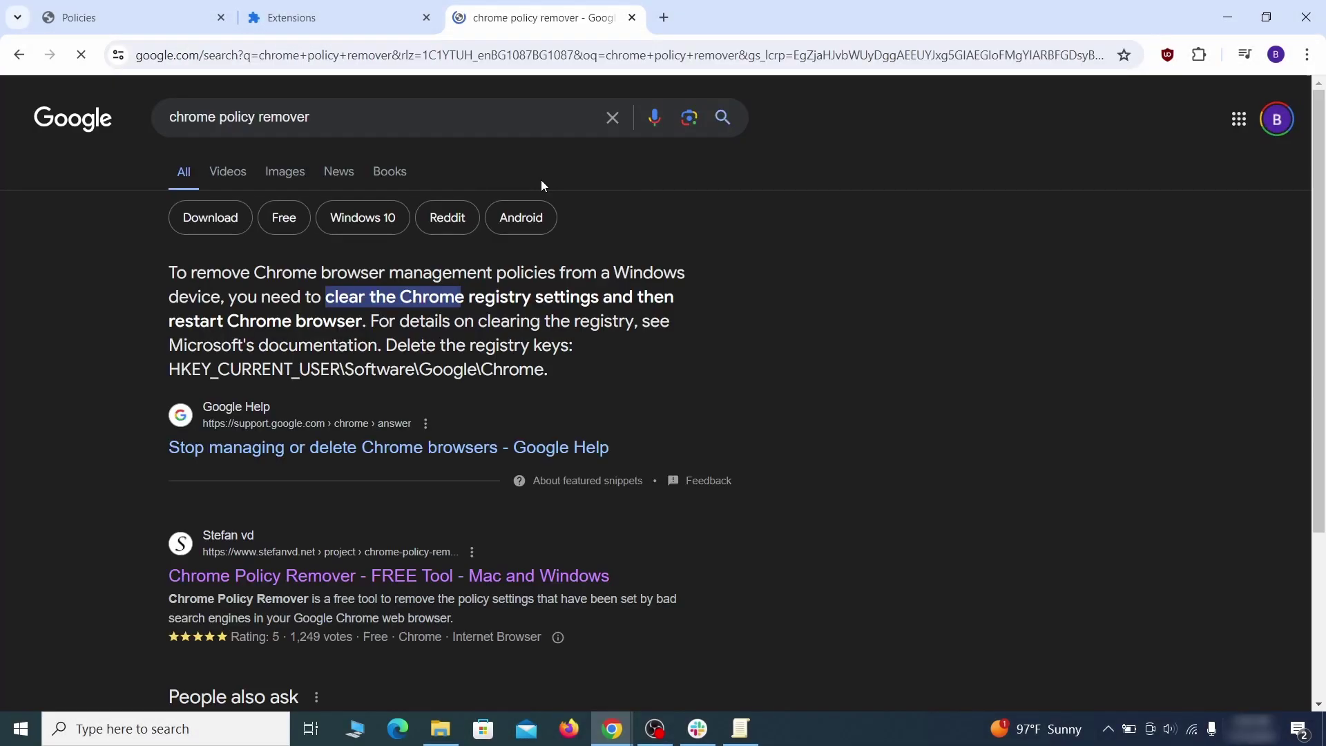
left_click(393, 576)
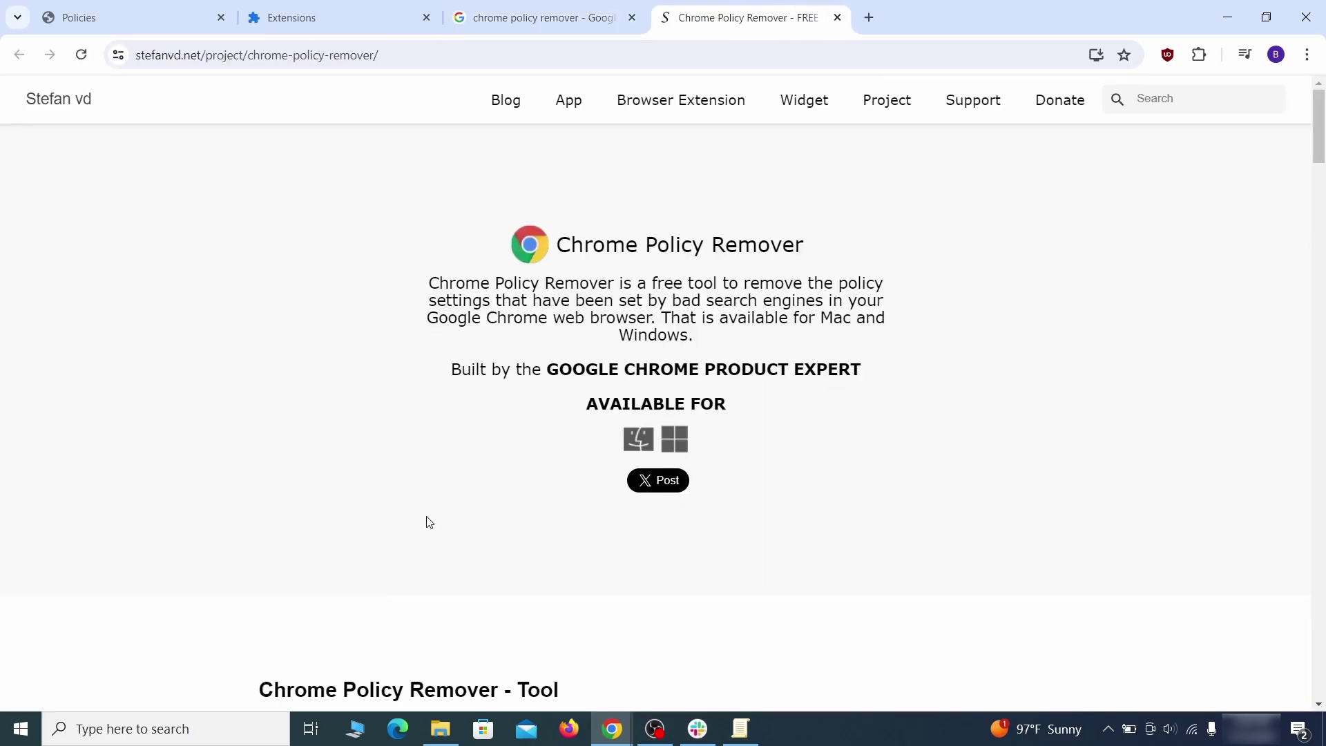
scroll(431, 527, "down", 3)
scroll(432, 528, "down", 4)
scroll(431, 527, "down", 5)
scroll(432, 528, "down", 5)
scroll(431, 528, "down", 5)
scroll(431, 528, "down", 4)
scroll(434, 528, "down", 5)
scroll(433, 527, "down", 5)
scroll(433, 528, "down", 5)
scroll(433, 528, "down", 3)
left_click(788, 356)
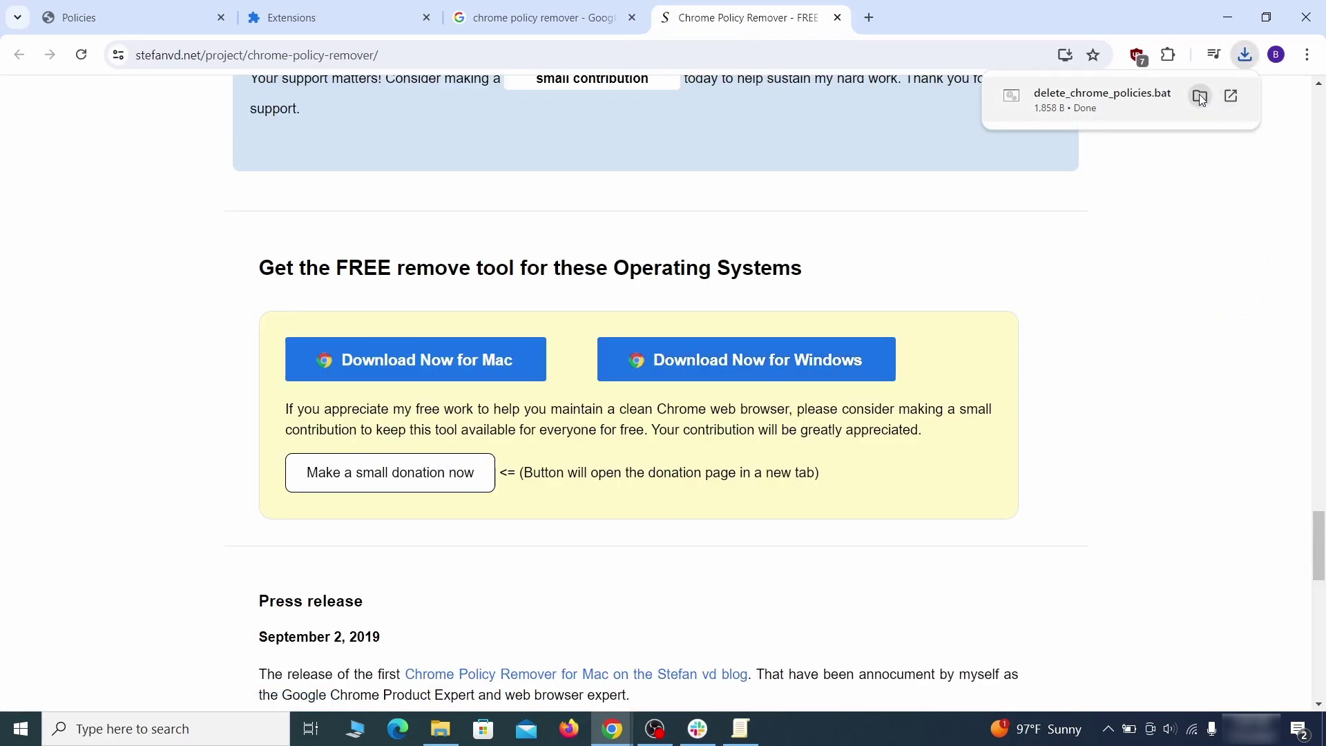
- Move the downloaded delete_chrome_policies.bat from Downloads onto the desktop
left_click(1201, 97)
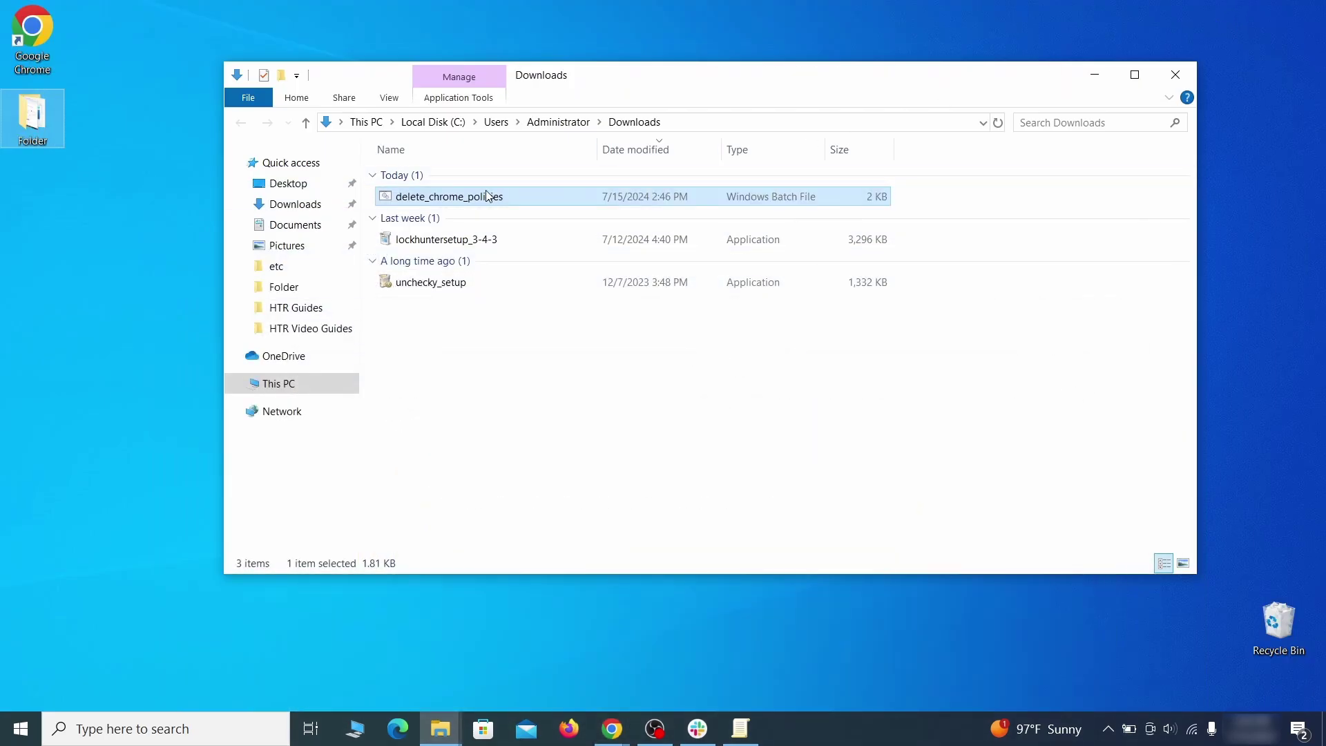
left_click_drag(448, 195, 130, 432)
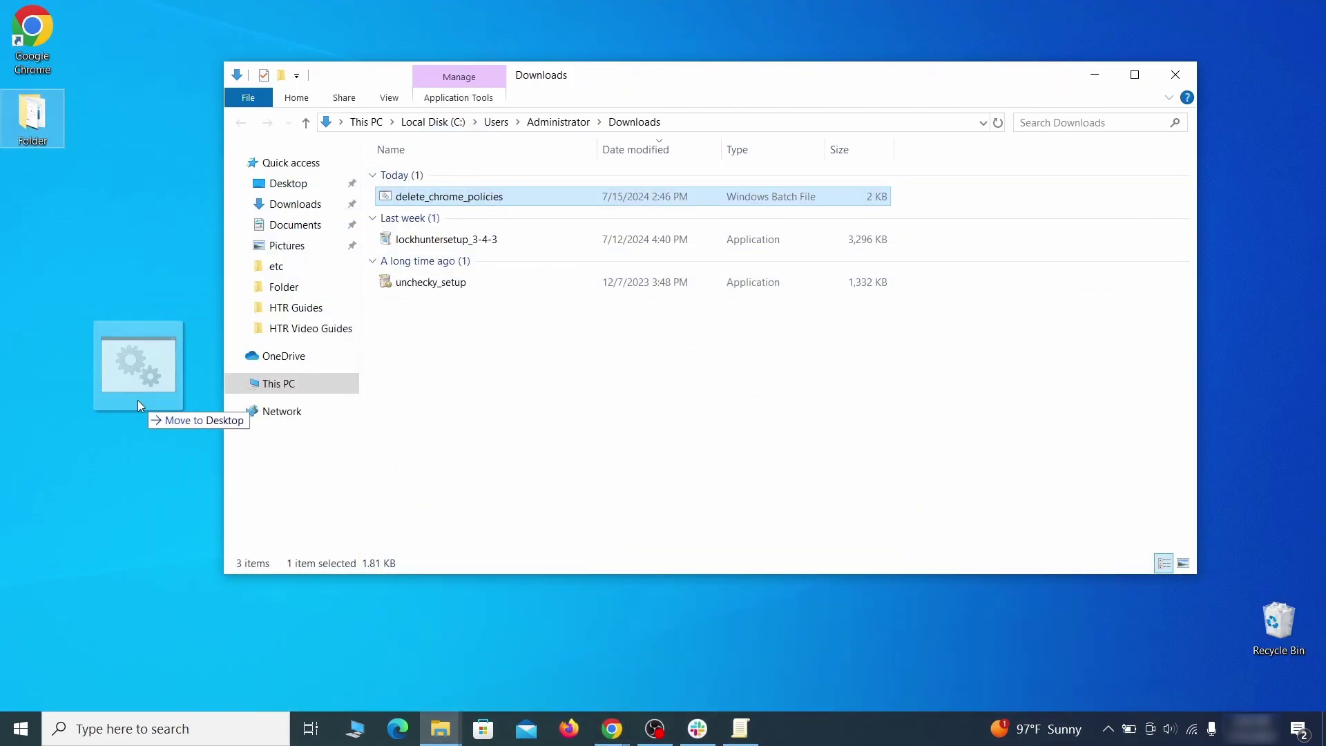
left_click(1179, 77)
left_click_drag(99, 456, 665, 268)
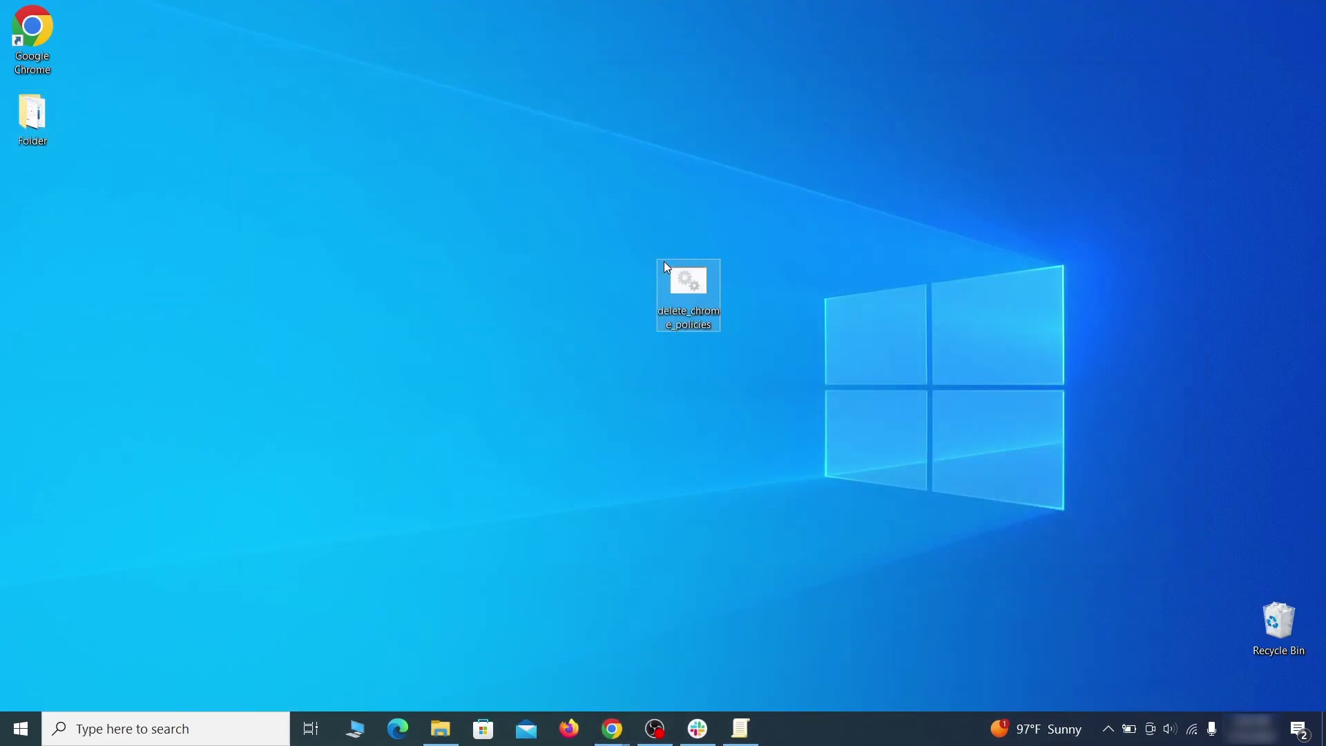
- Run the script as administrator past the SmartScreen warning and close the finished command window
right_click(705, 287)
left_click(790, 357)
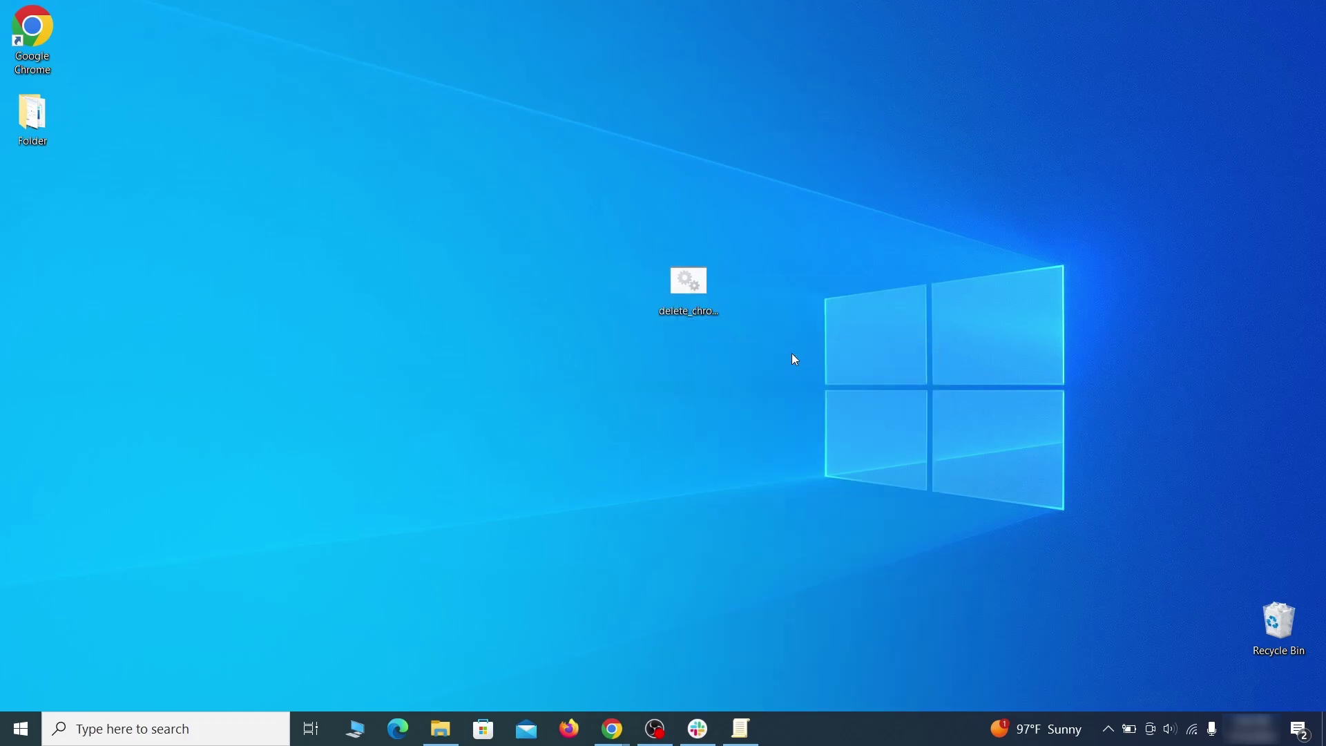
left_click(486, 241)
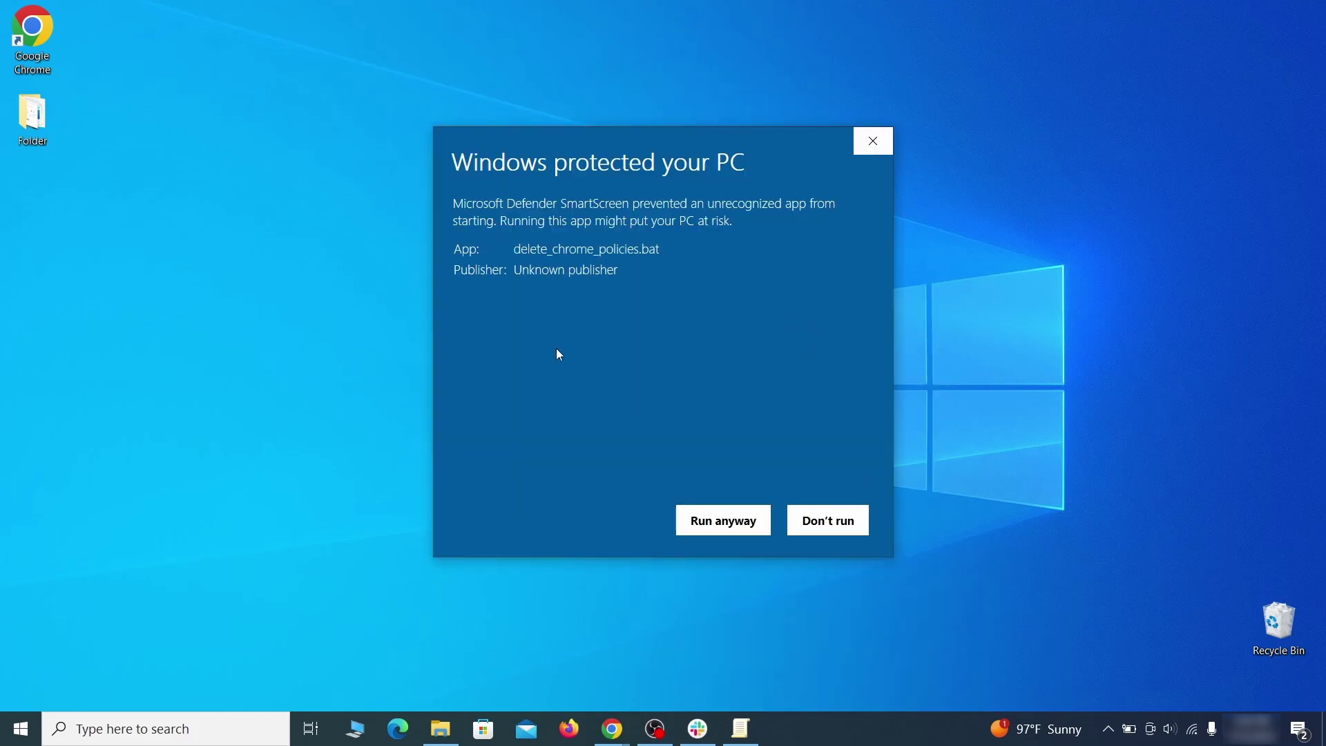
left_click(724, 521)
left_click_drag(479, 39, 703, 81)
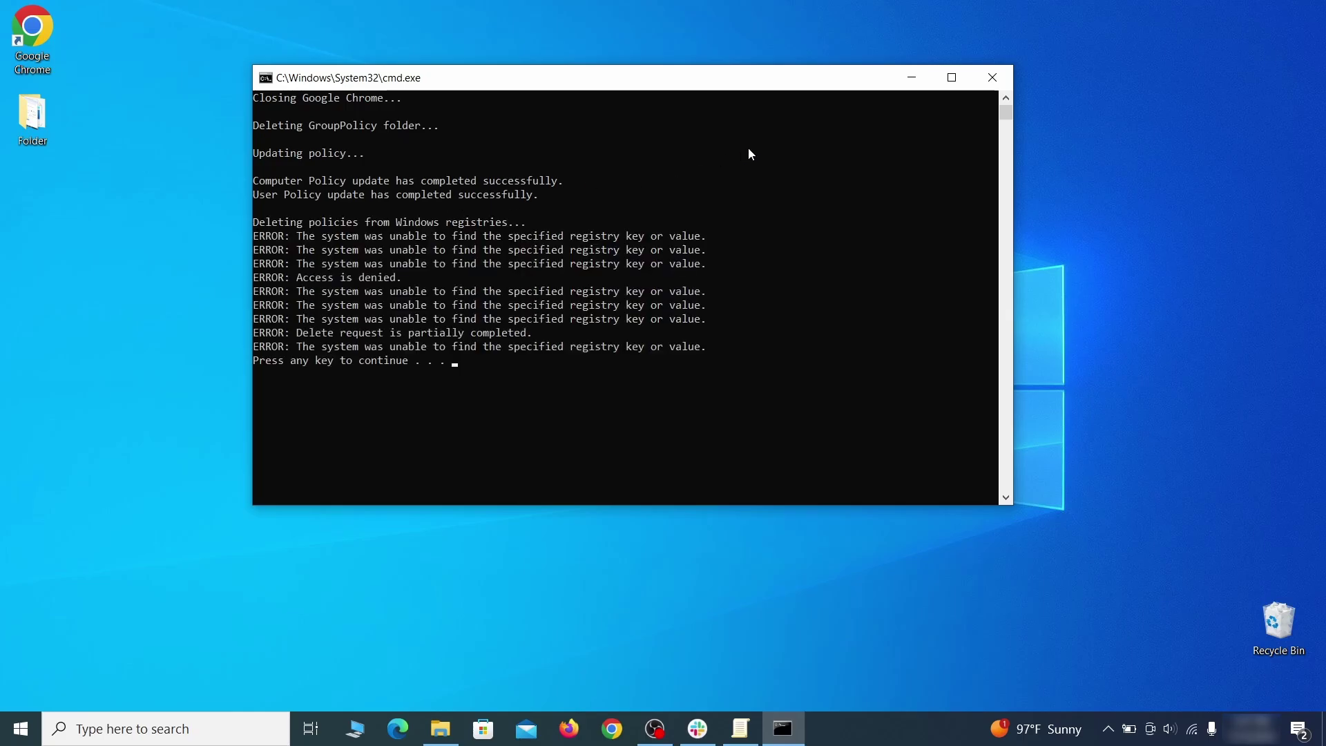
left_click(995, 78)
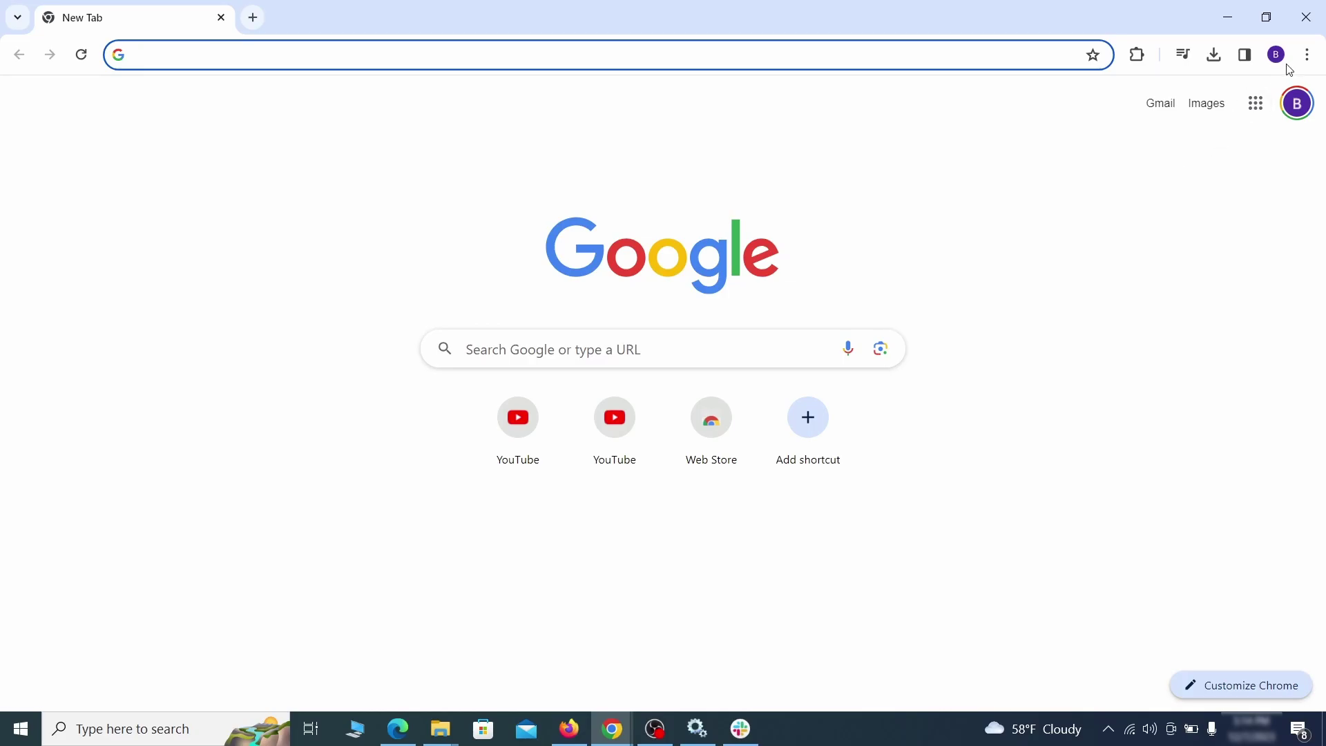
- Disable and remove the Add to Zola Button extension from Chrome's Manage Extensions page
left_click(1307, 54)
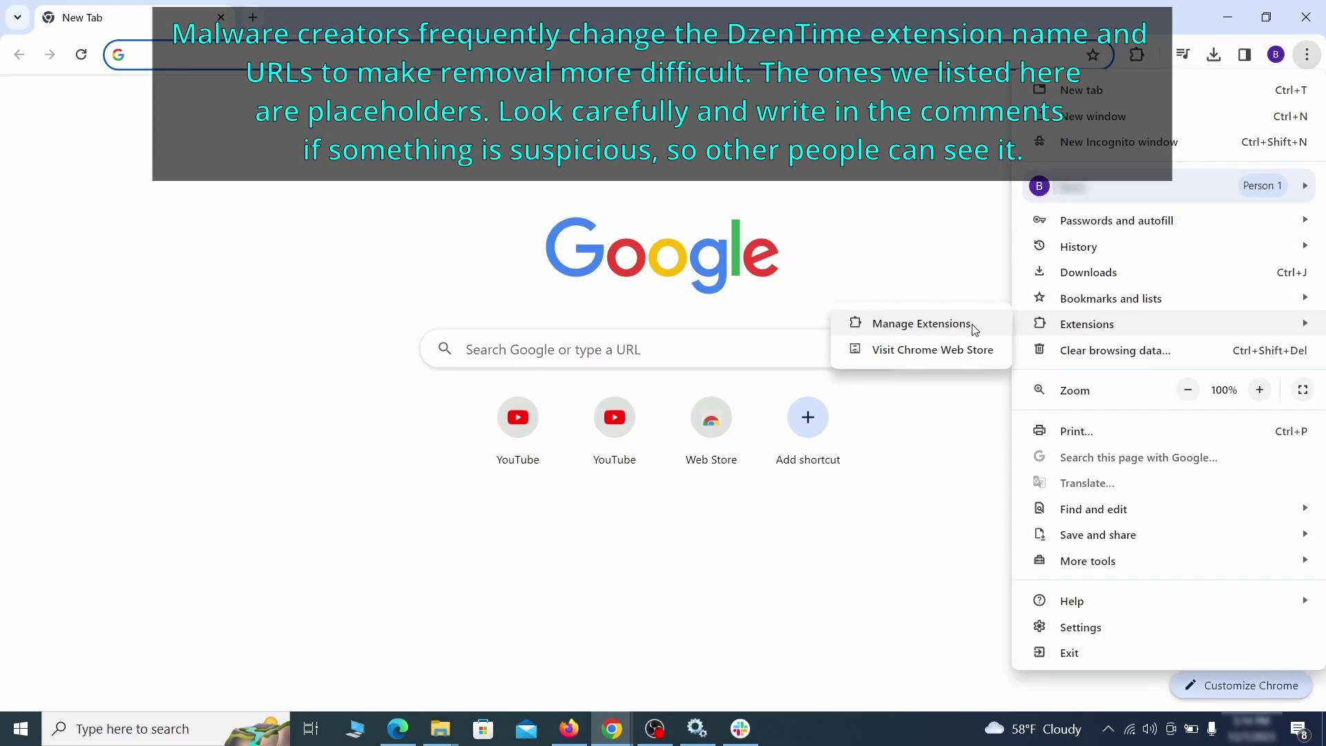
mouse_move(1088, 325)
left_click(974, 330)
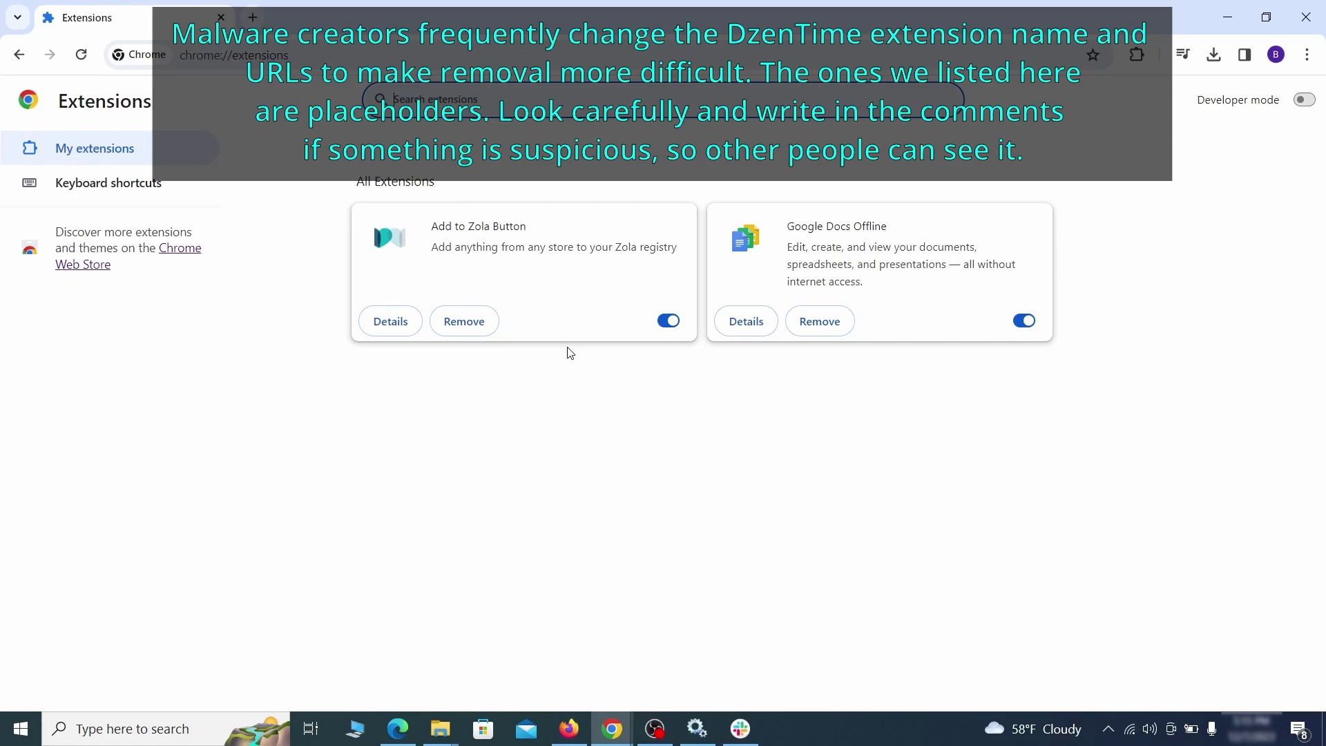
left_click(668, 321)
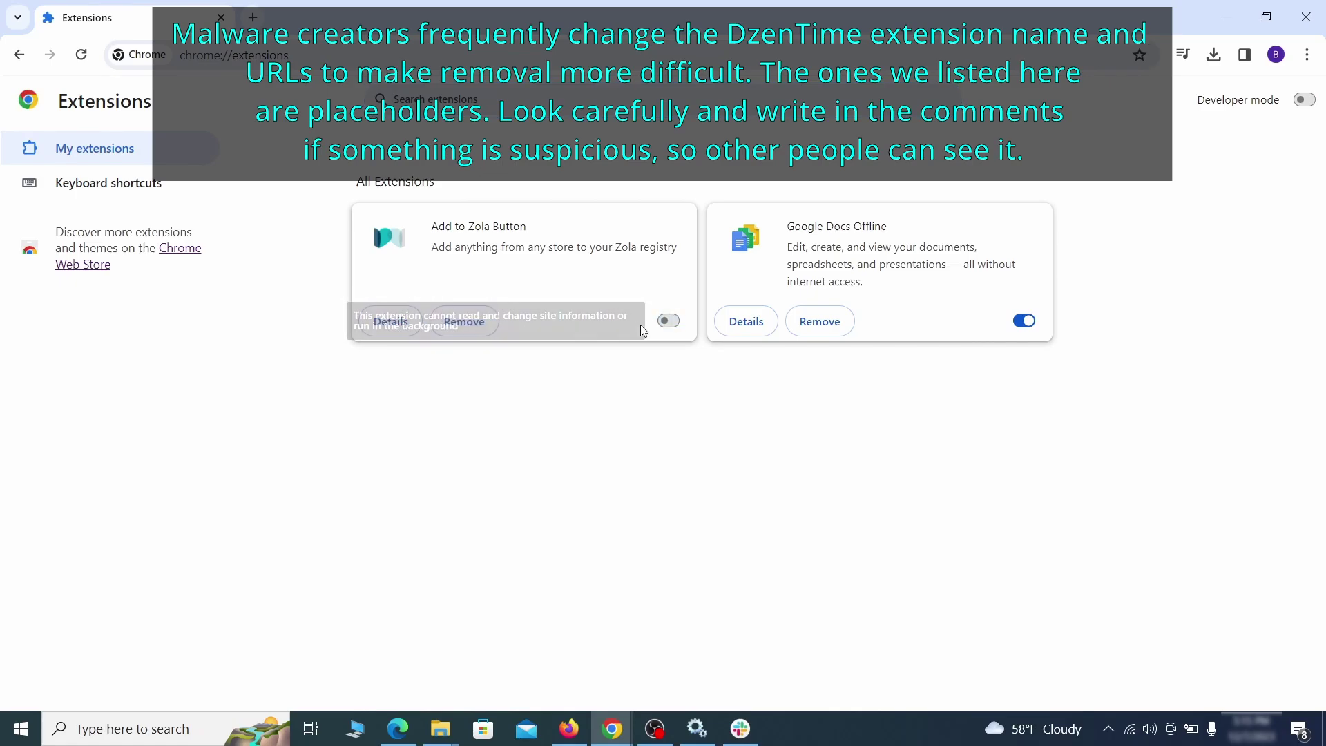
left_click(465, 321)
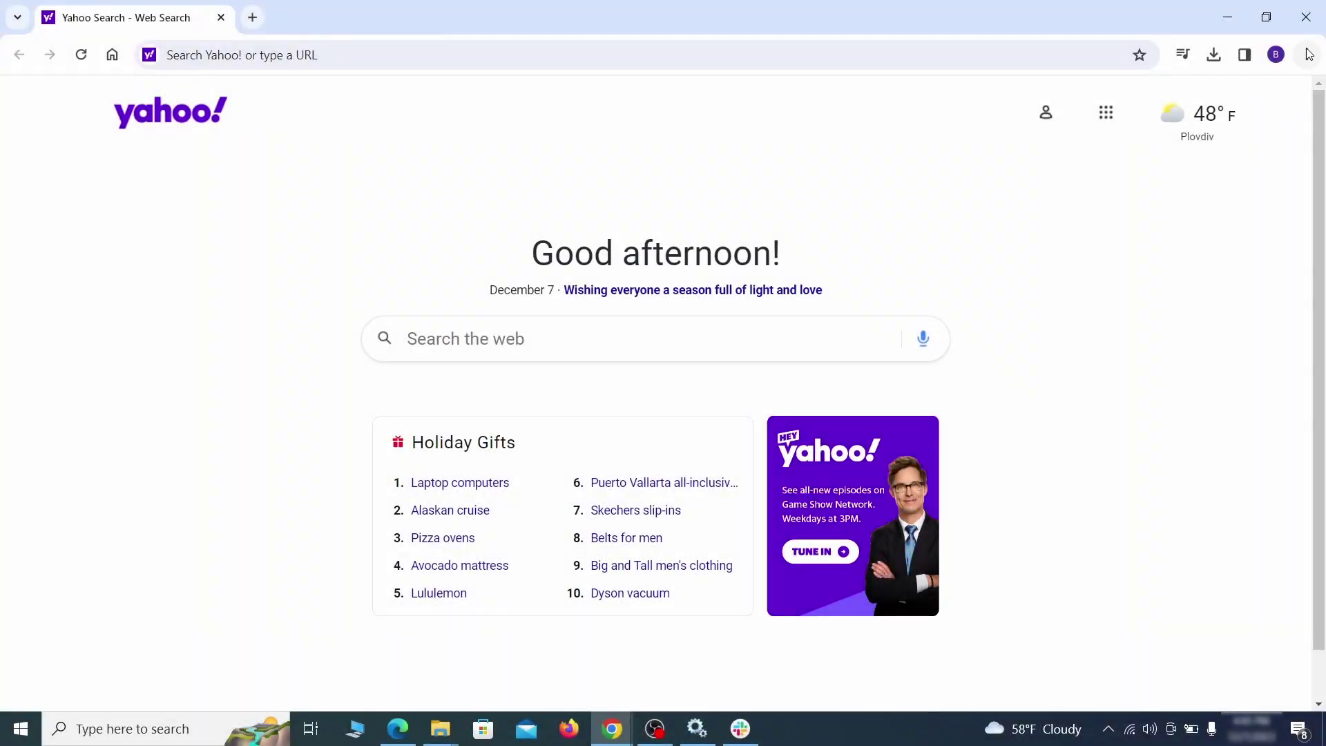
- Clear all Advanced browsing data except passwords via Privacy and security > Clear browsing data
left_click(1309, 54)
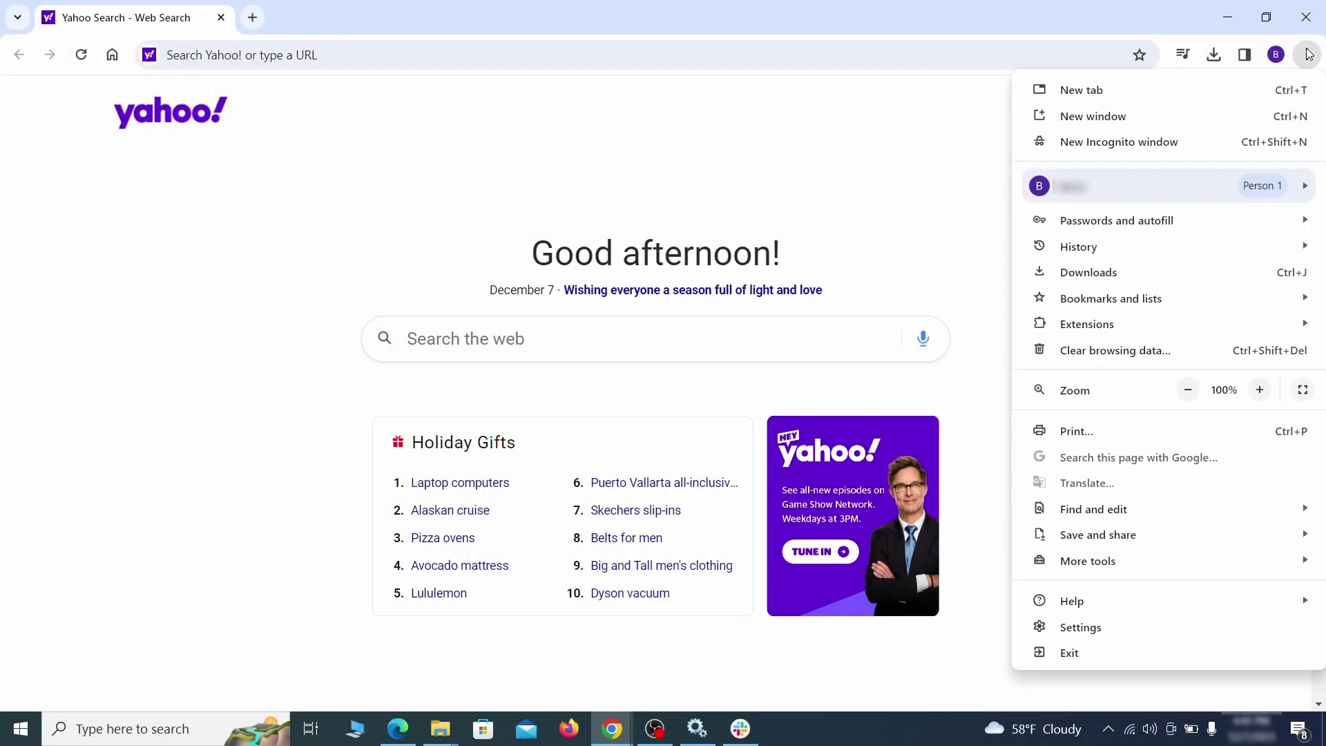
left_click(1081, 627)
left_click(109, 216)
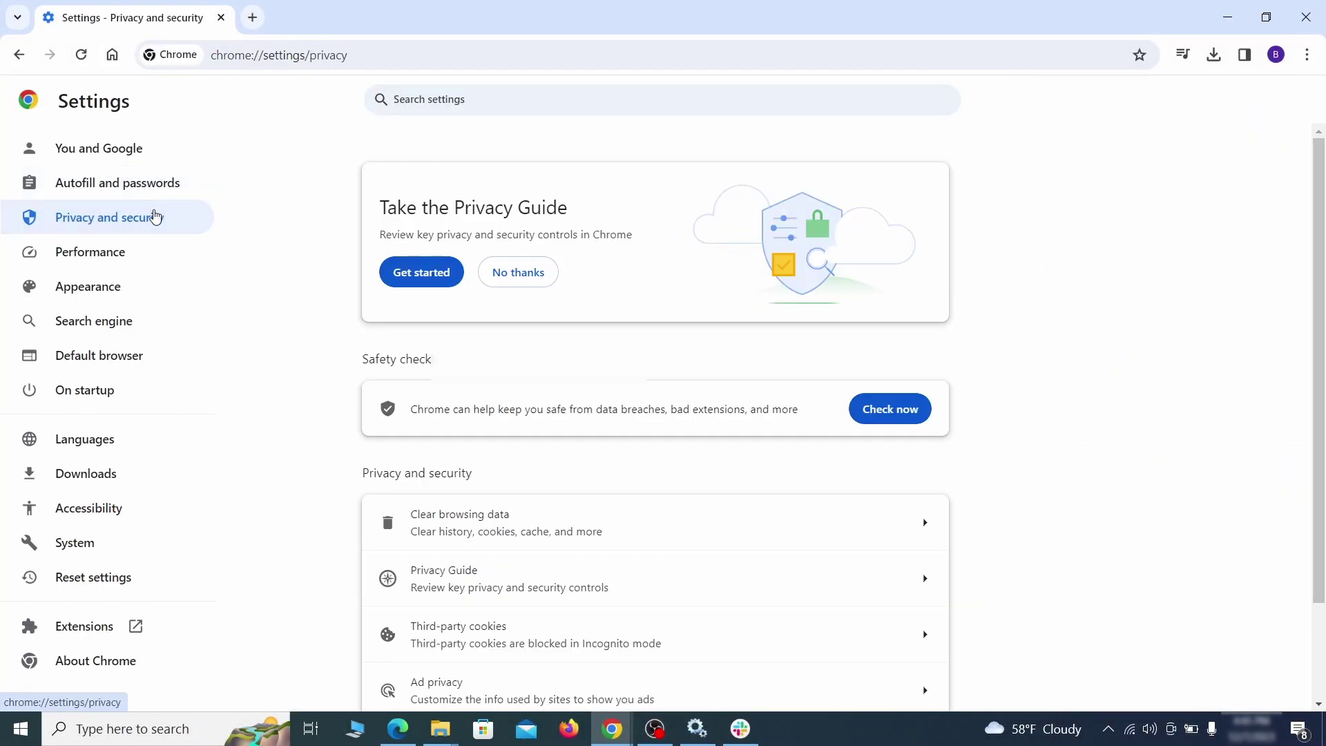
scroll(1036, 451, "down", 1)
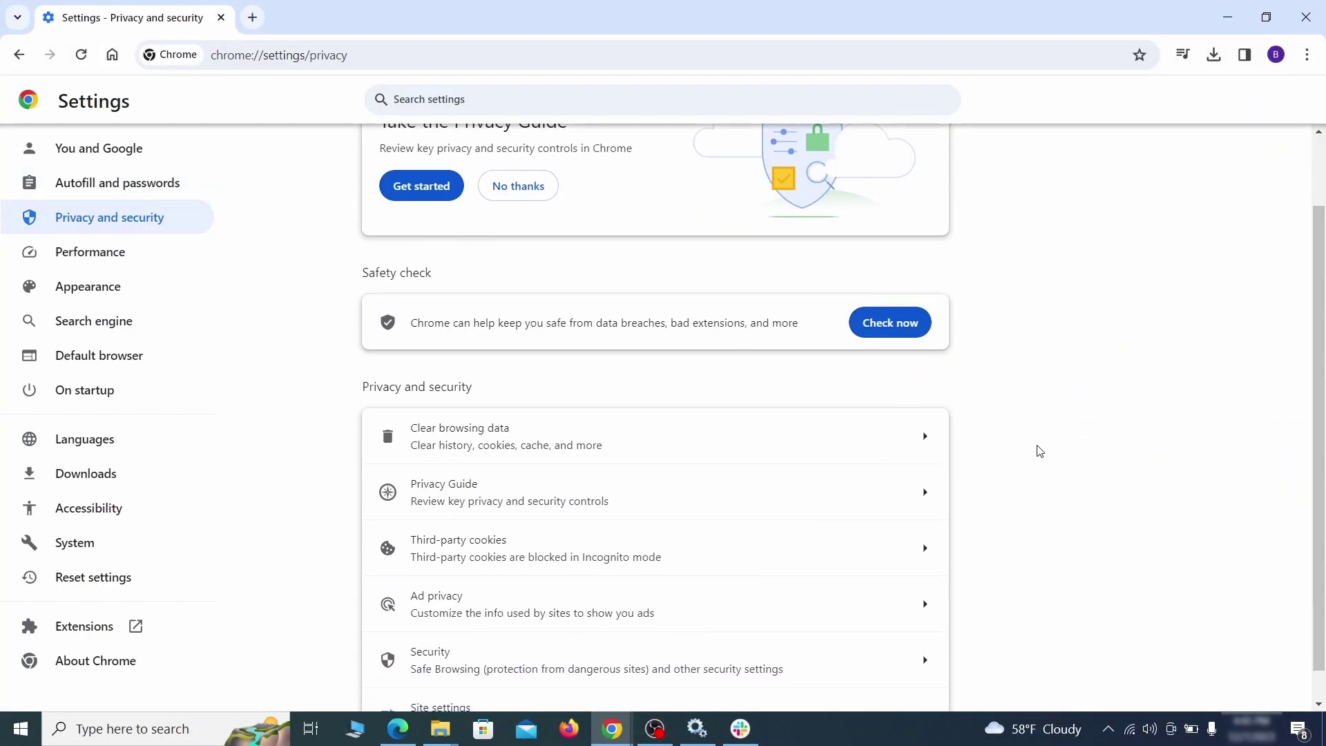
left_click(866, 444)
left_click(580, 246)
left_click(742, 247)
scroll(673, 394, "down", 2)
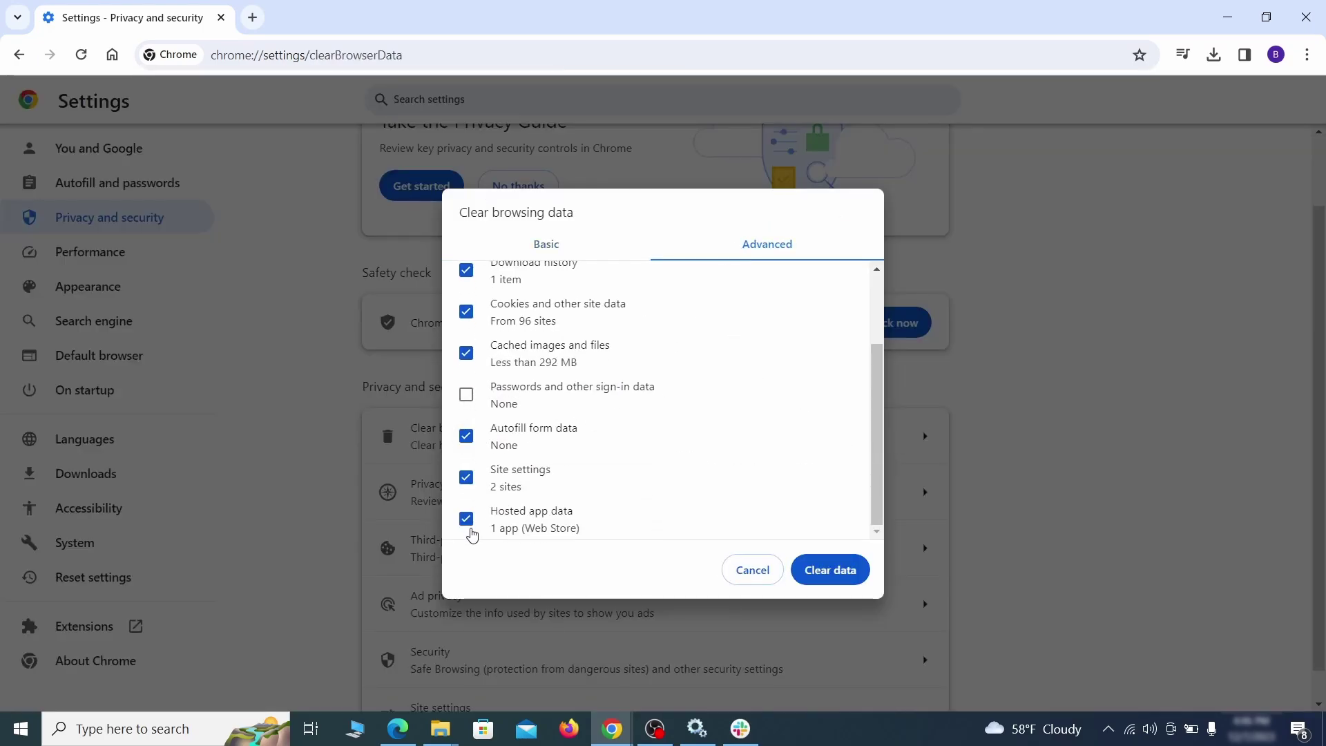
left_click(829, 570)
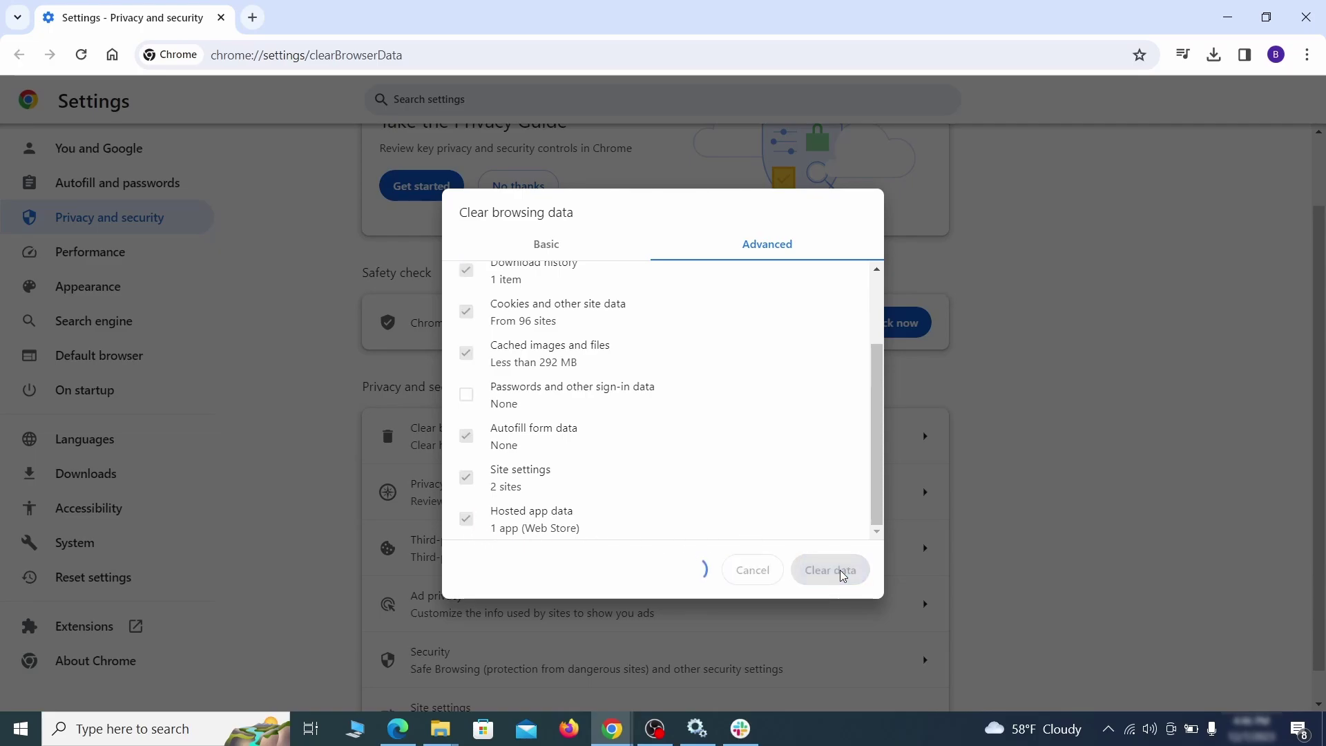
scroll(997, 452, "down", 1)
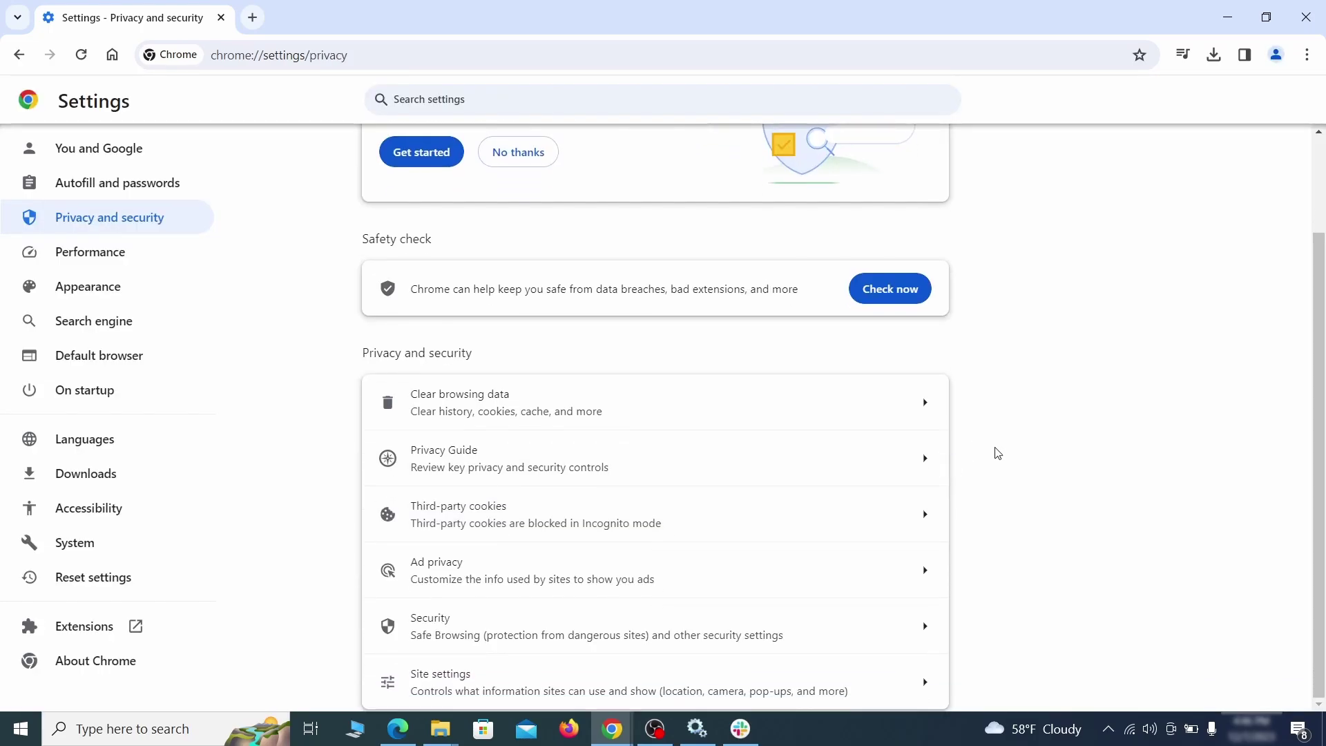
- Remove ExampleRougeURL.com from sites allowed to send notifications in Chrome
left_click(643, 682)
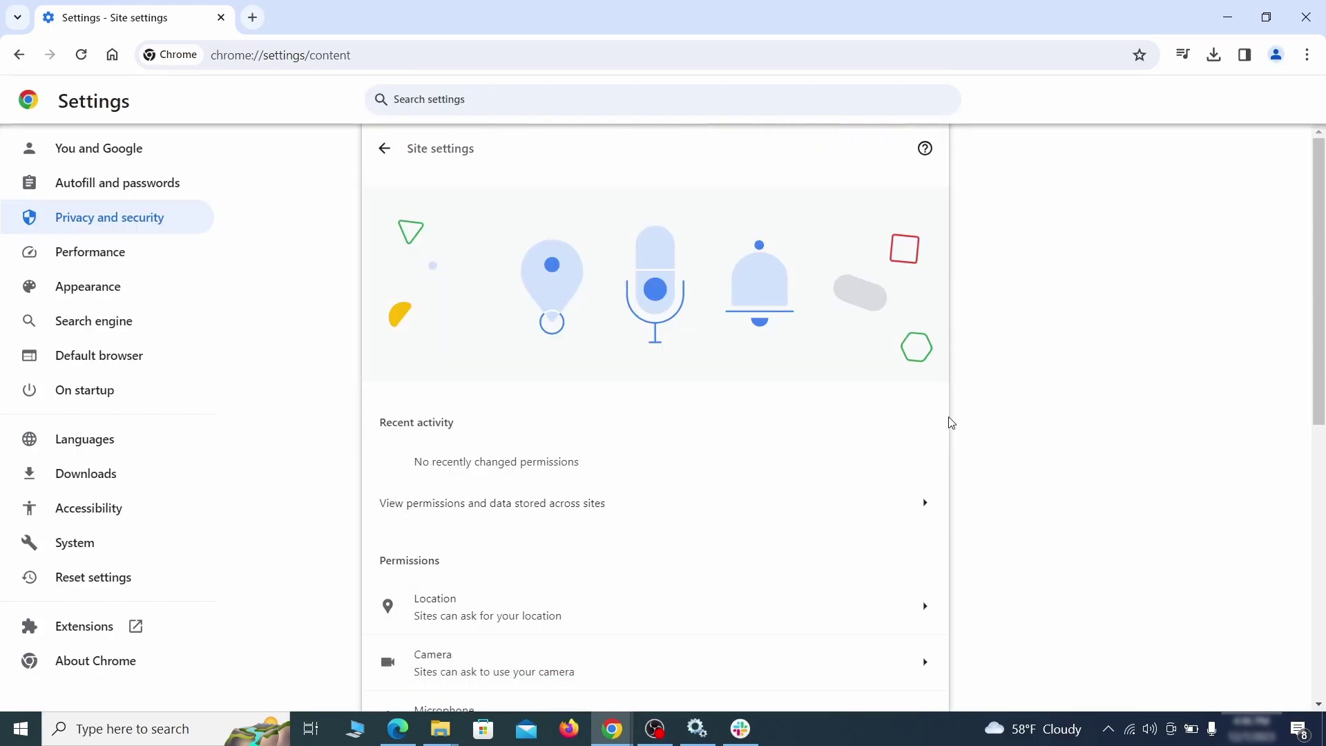
scroll(950, 422, "down", 3)
scroll(956, 413, "down", 1)
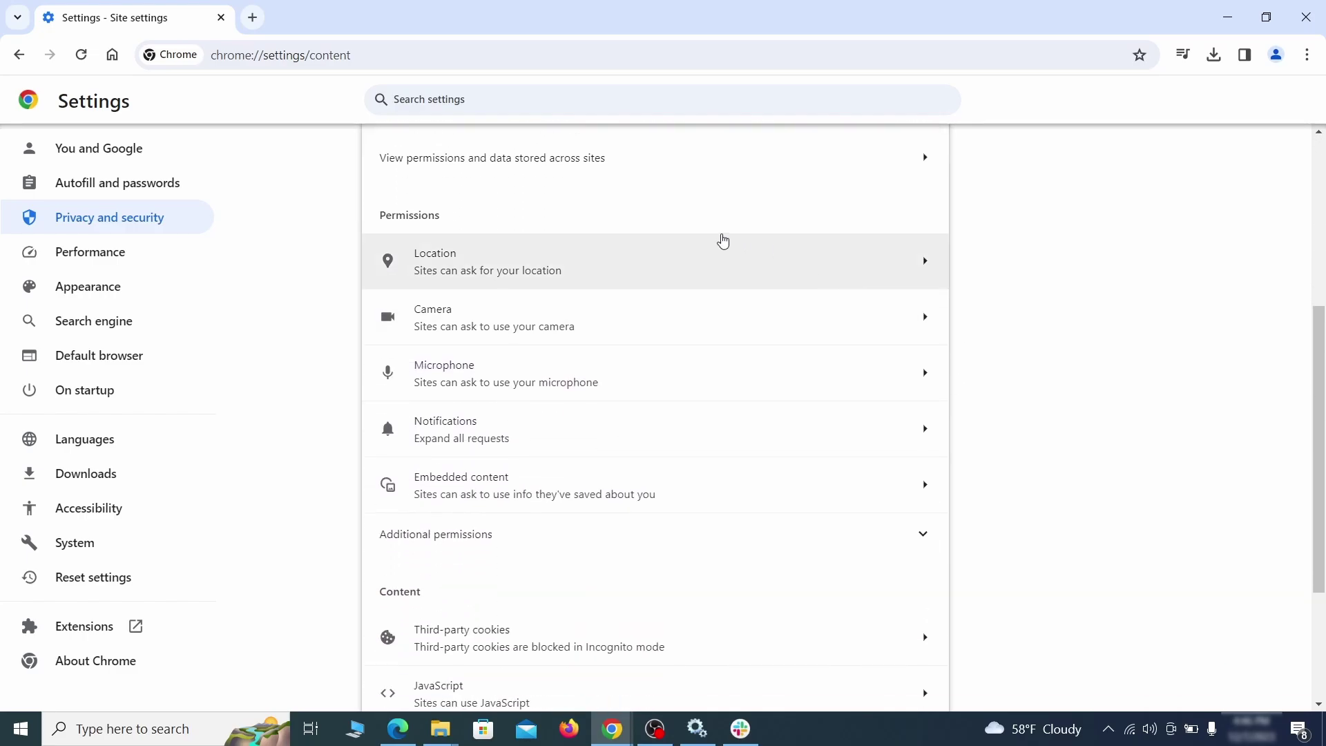
left_click(668, 274)
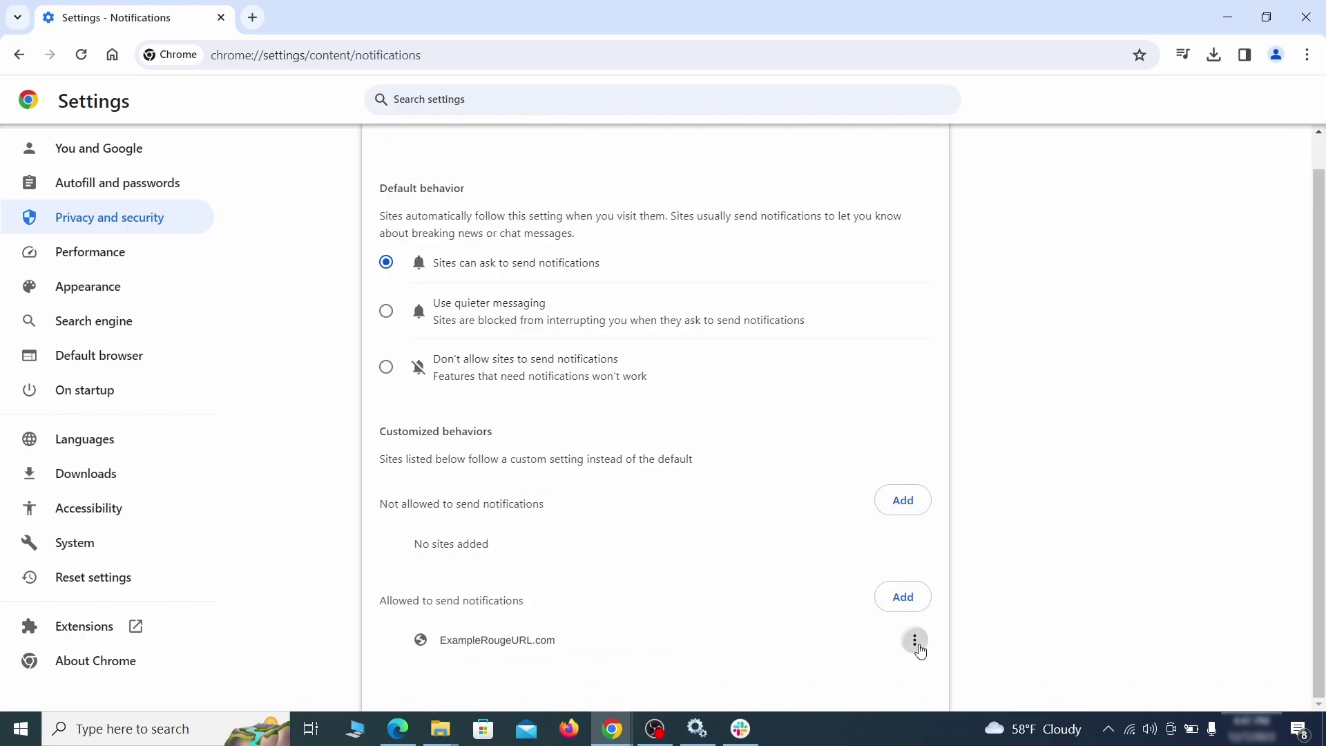
left_click(916, 645)
left_click(876, 637)
key("alt+Left")
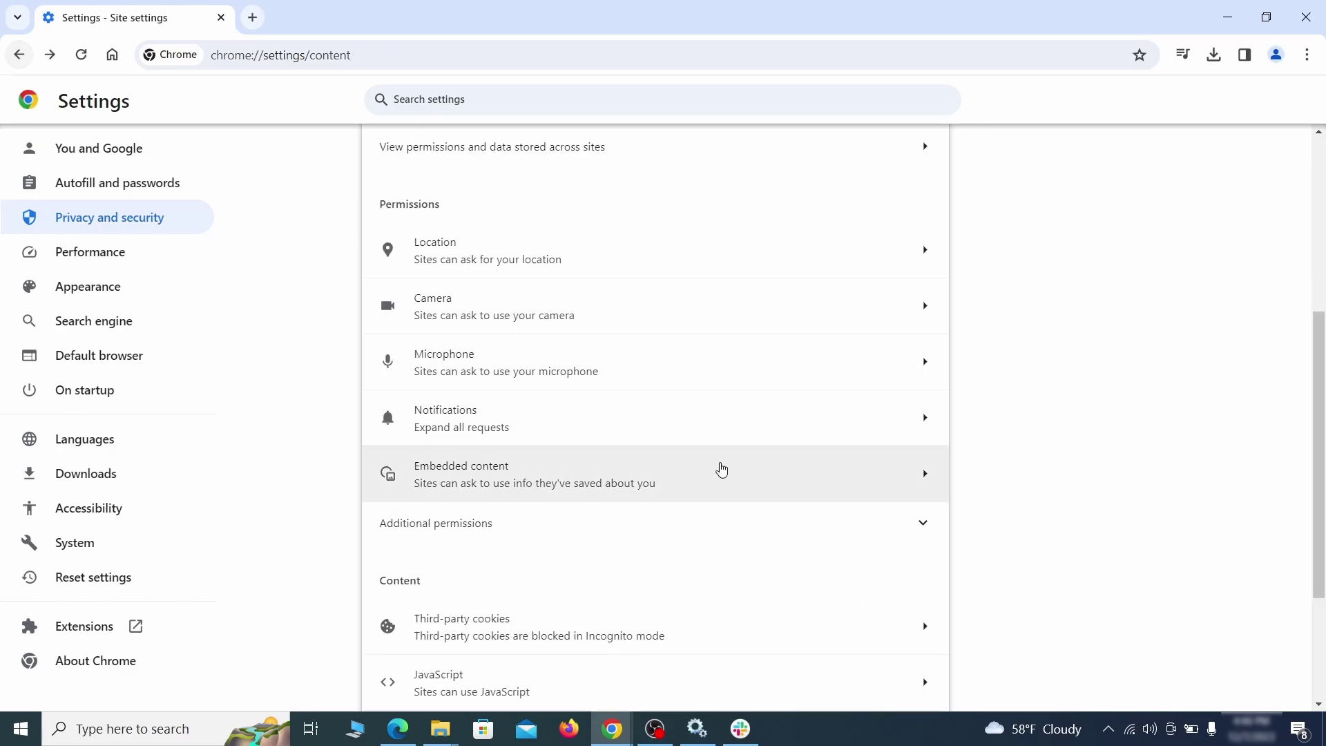
scroll(723, 469, "down", 3)
- Delete ExampleRougeURL.com from sites allowed to use third-party cookies
left_click(715, 457)
scroll(725, 508, "down", 5)
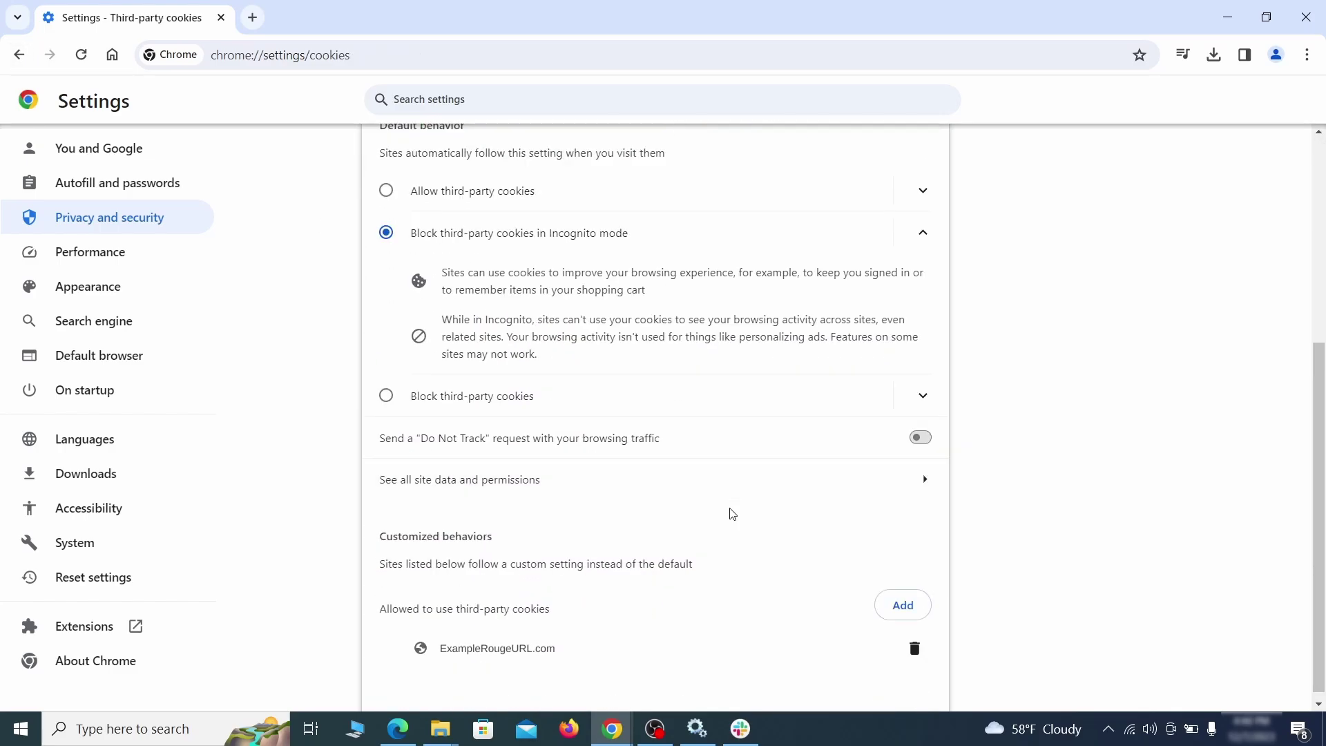
left_click(914, 649)
key("alt+Left")
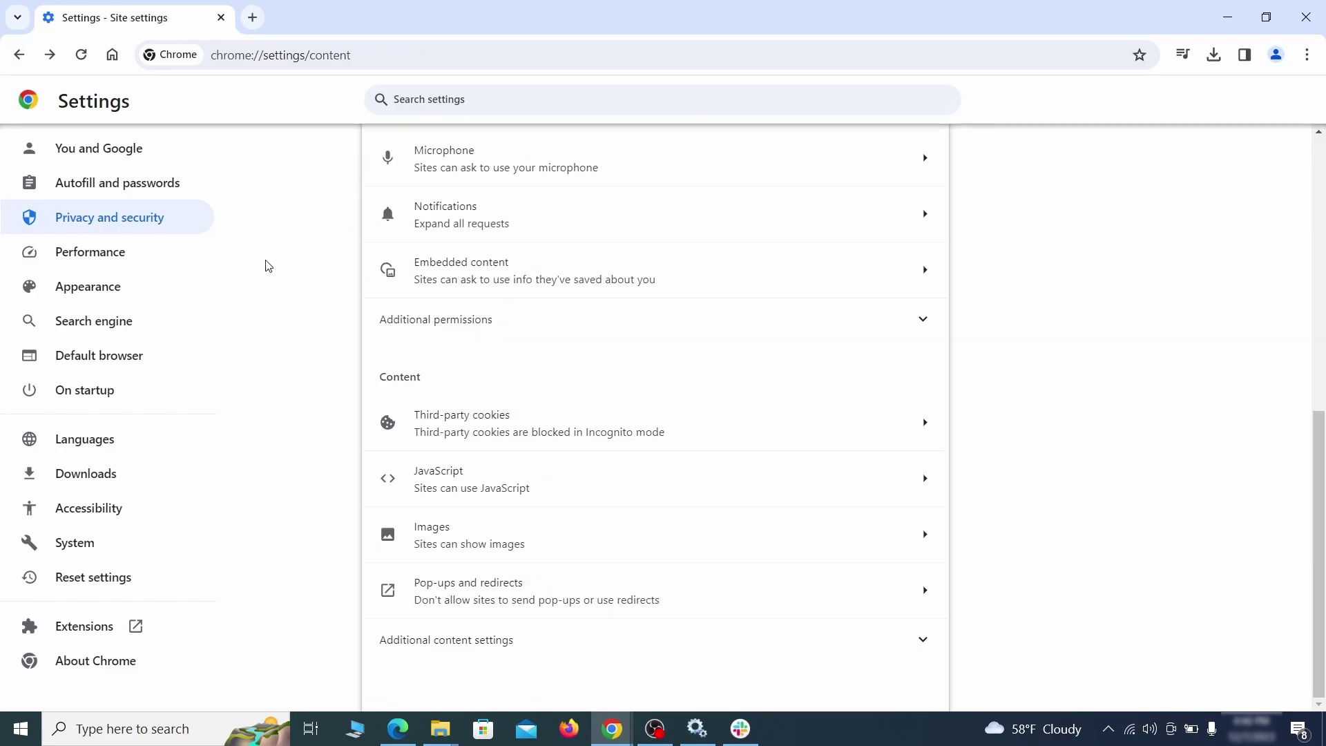
- Clear the ExampleRougeURL.com home page address in Appearance and switch the home button off
left_click(179, 288)
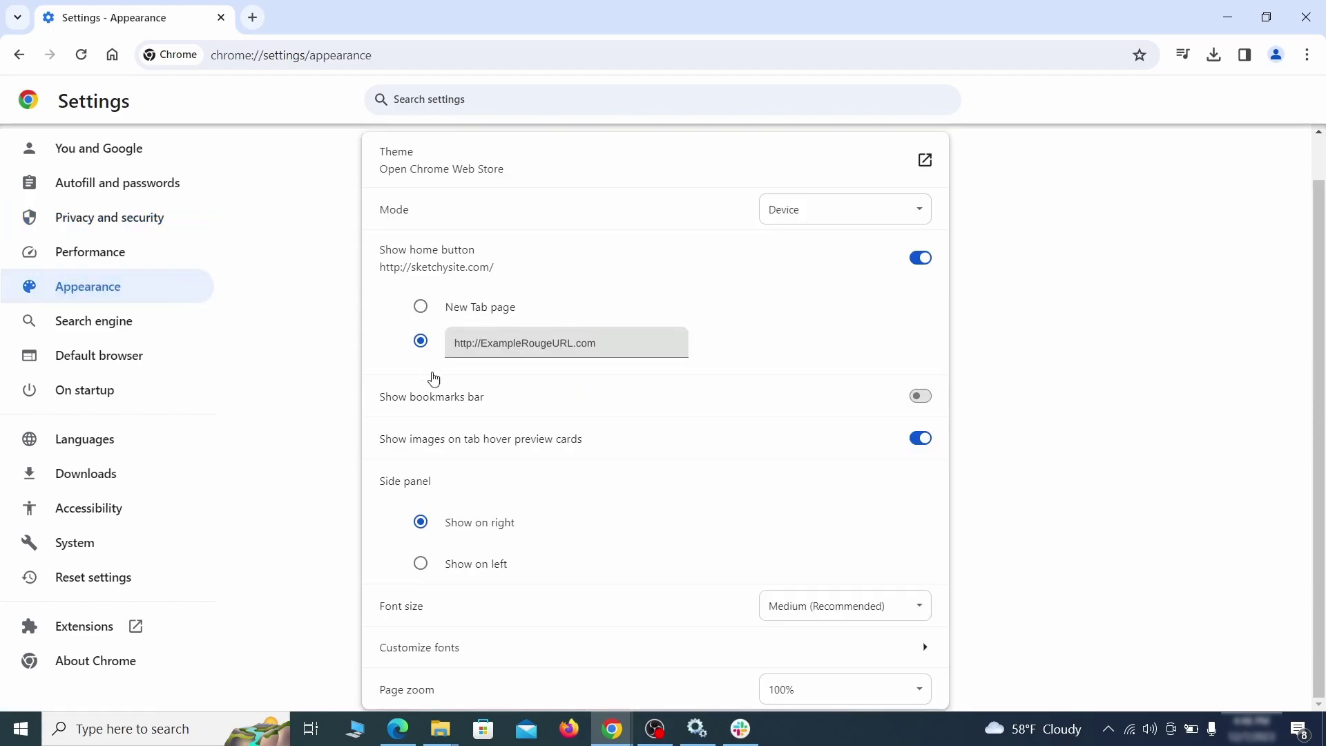
left_click_drag(601, 344, 435, 344)
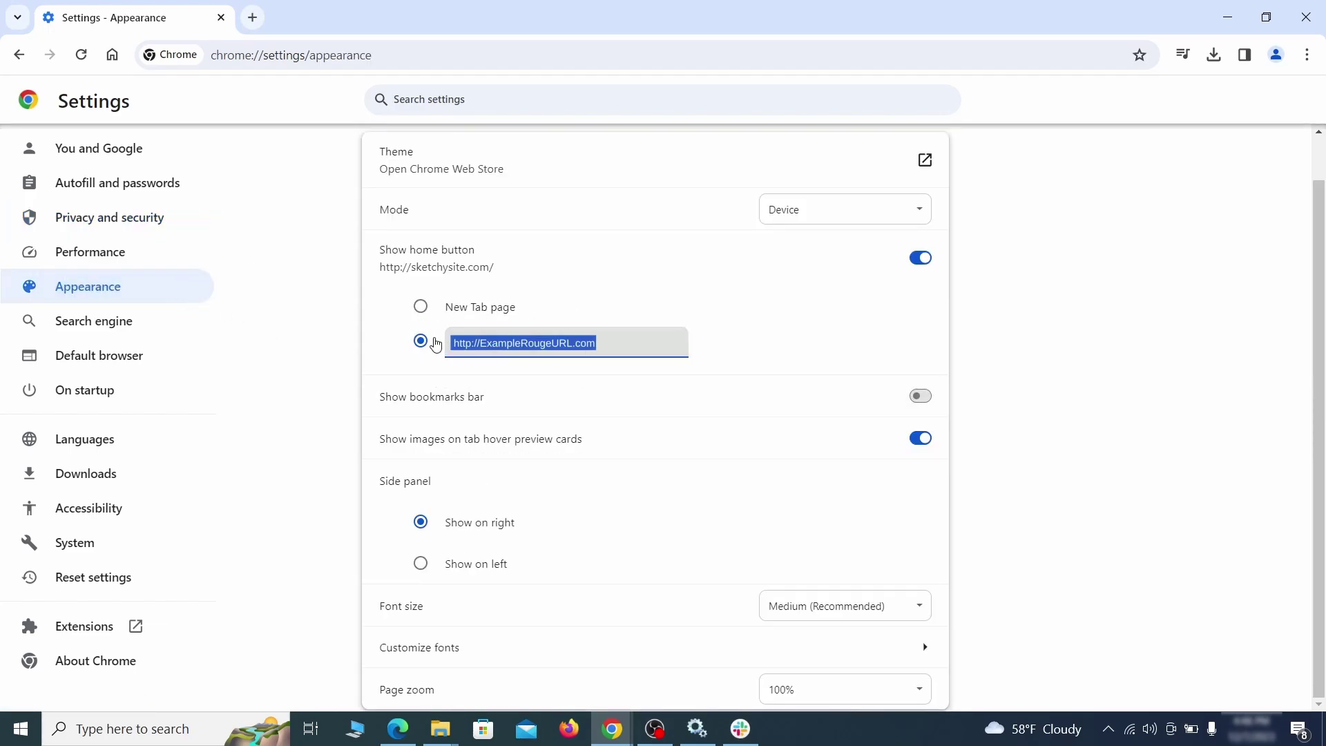
key("BackSpace")
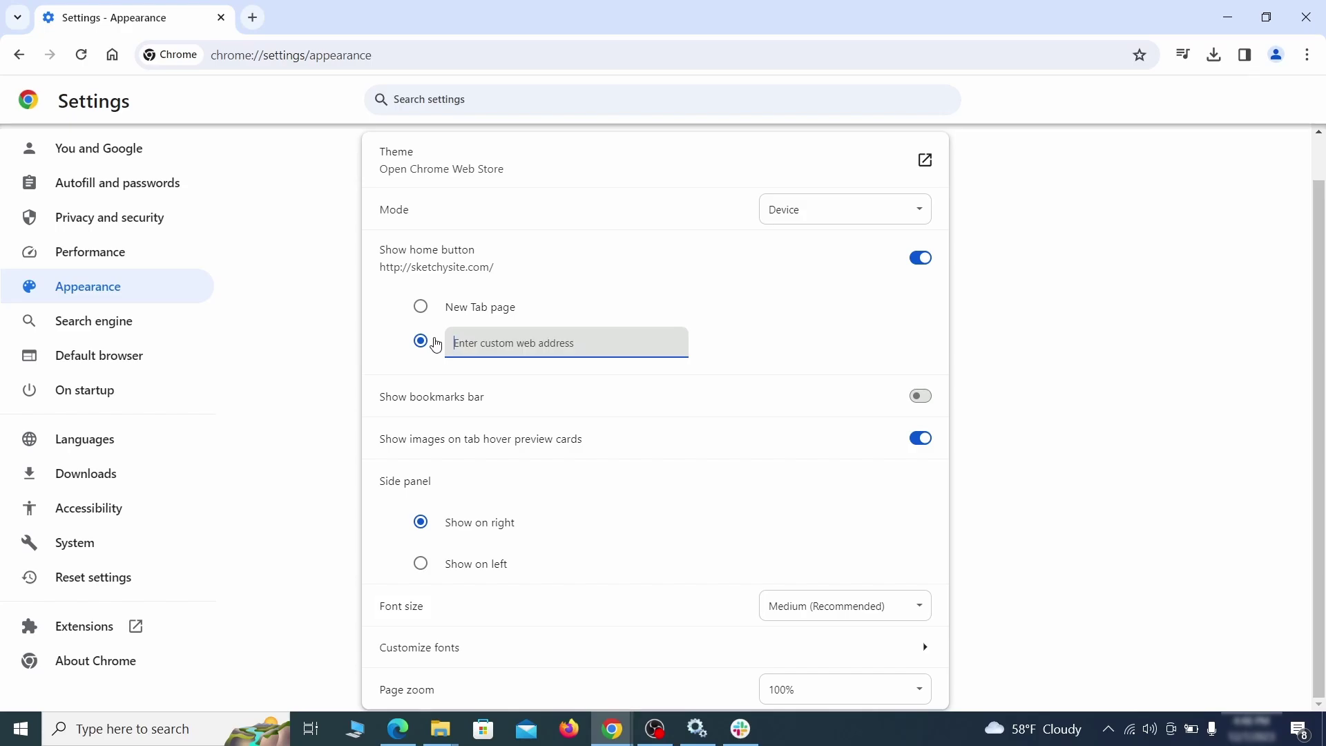
key("Return")
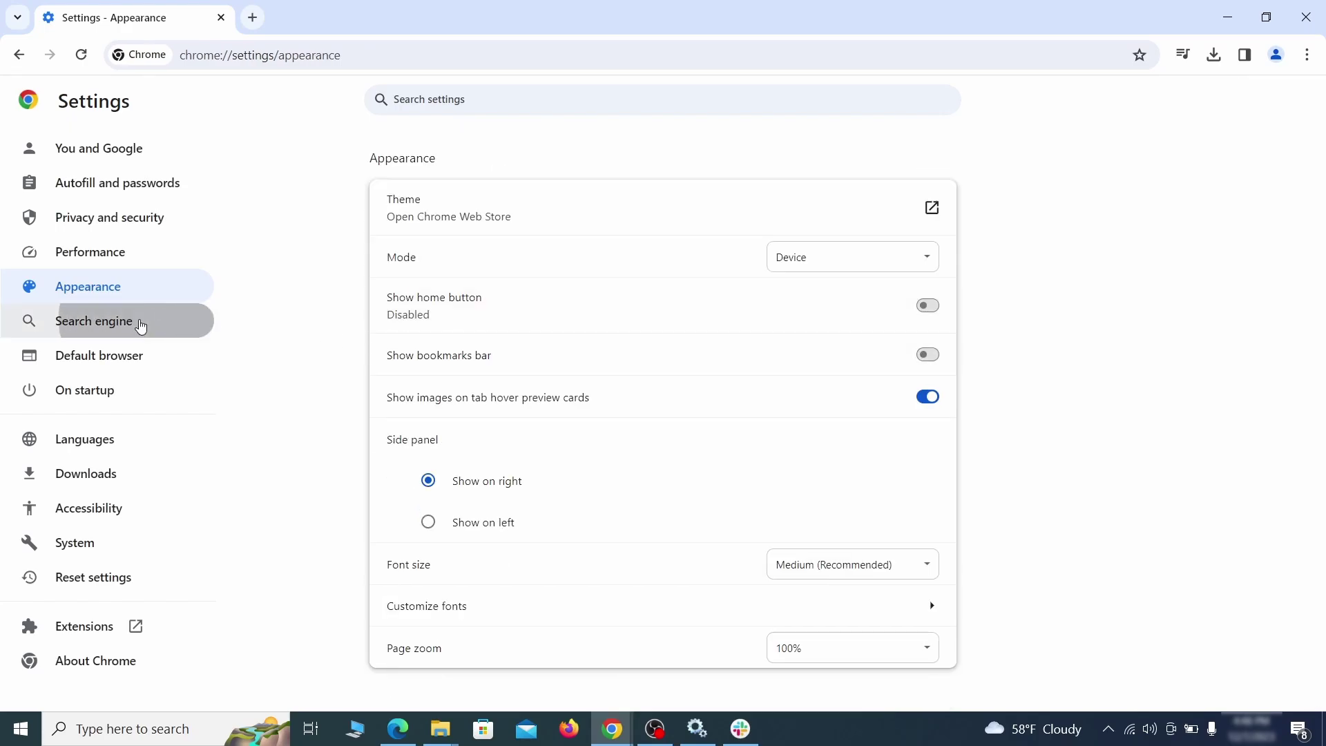
- Make Google Chrome's address-bar search engine
left_click(136, 321)
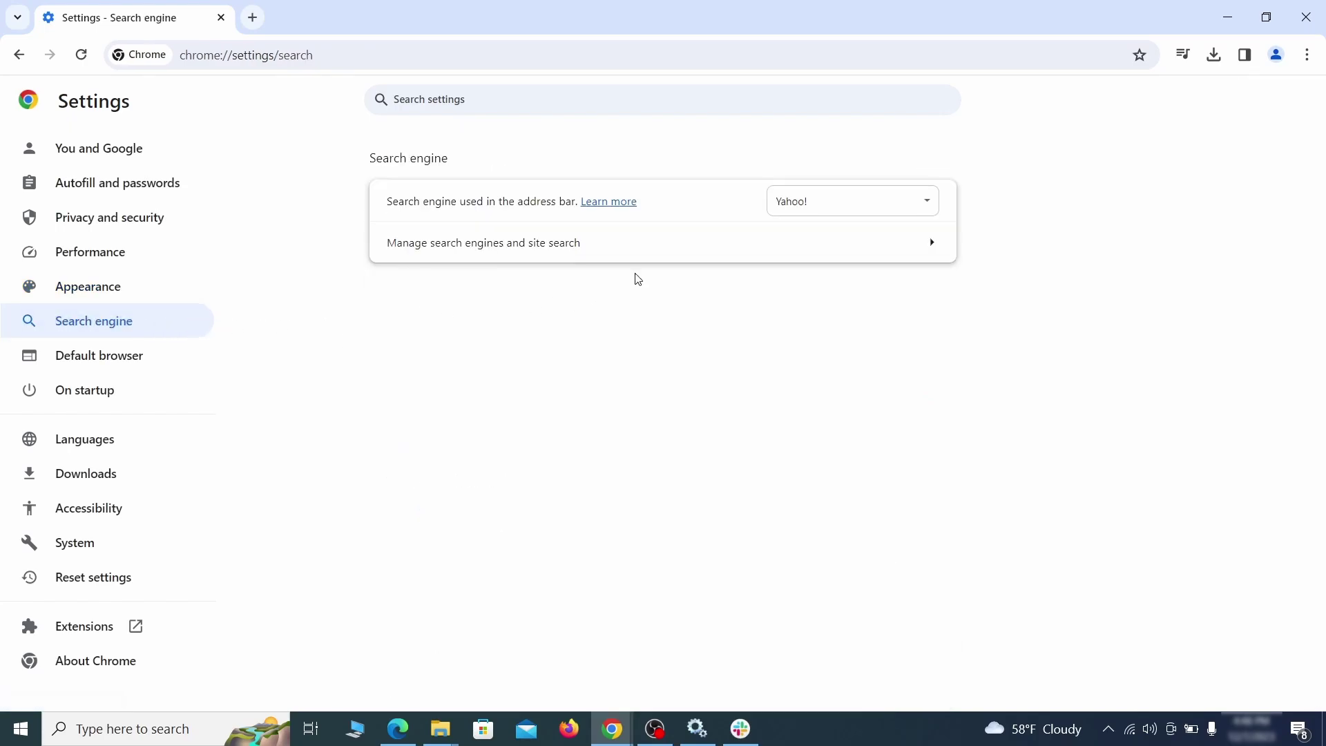
left_click(884, 204)
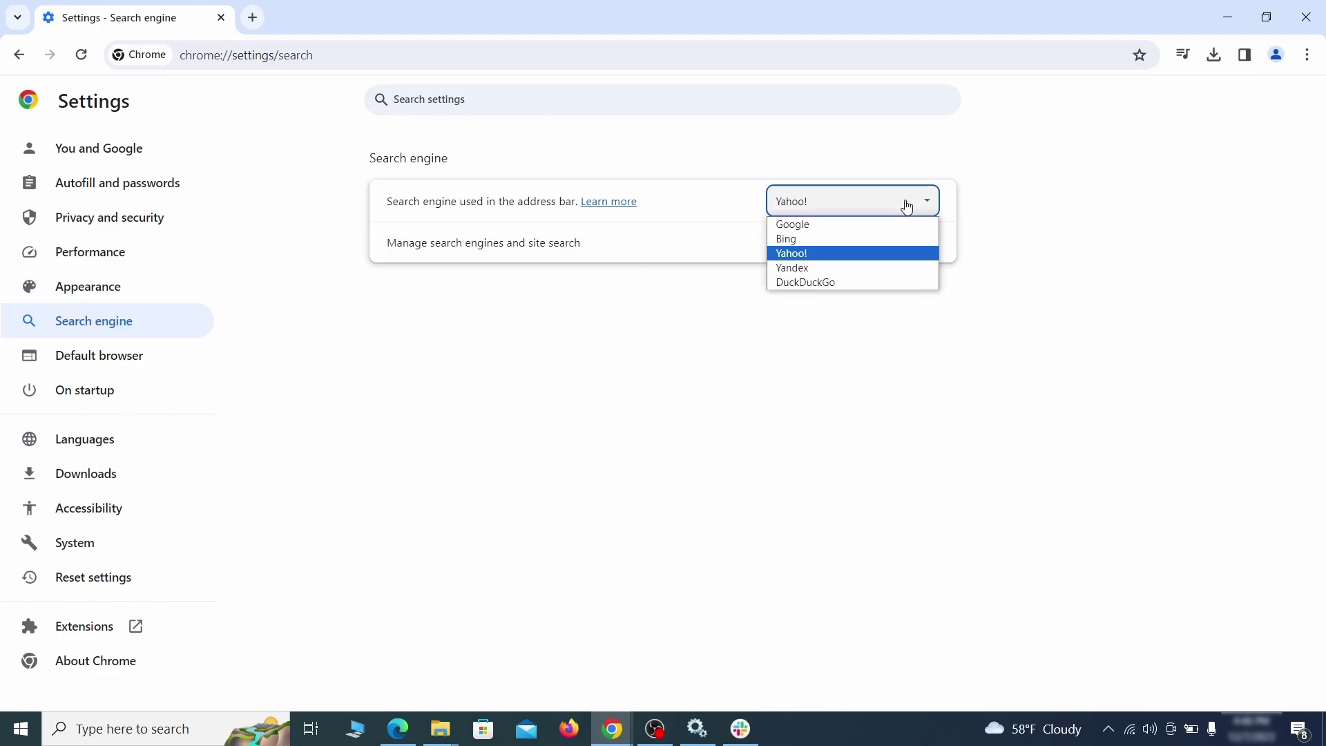
left_click(875, 222)
- Delete the ExampleRougeURL.com site search shortcut from Chrome's search engine list
left_click(852, 242)
scroll(850, 270, "down", 5)
scroll(787, 363, "down", 5)
left_click(918, 424)
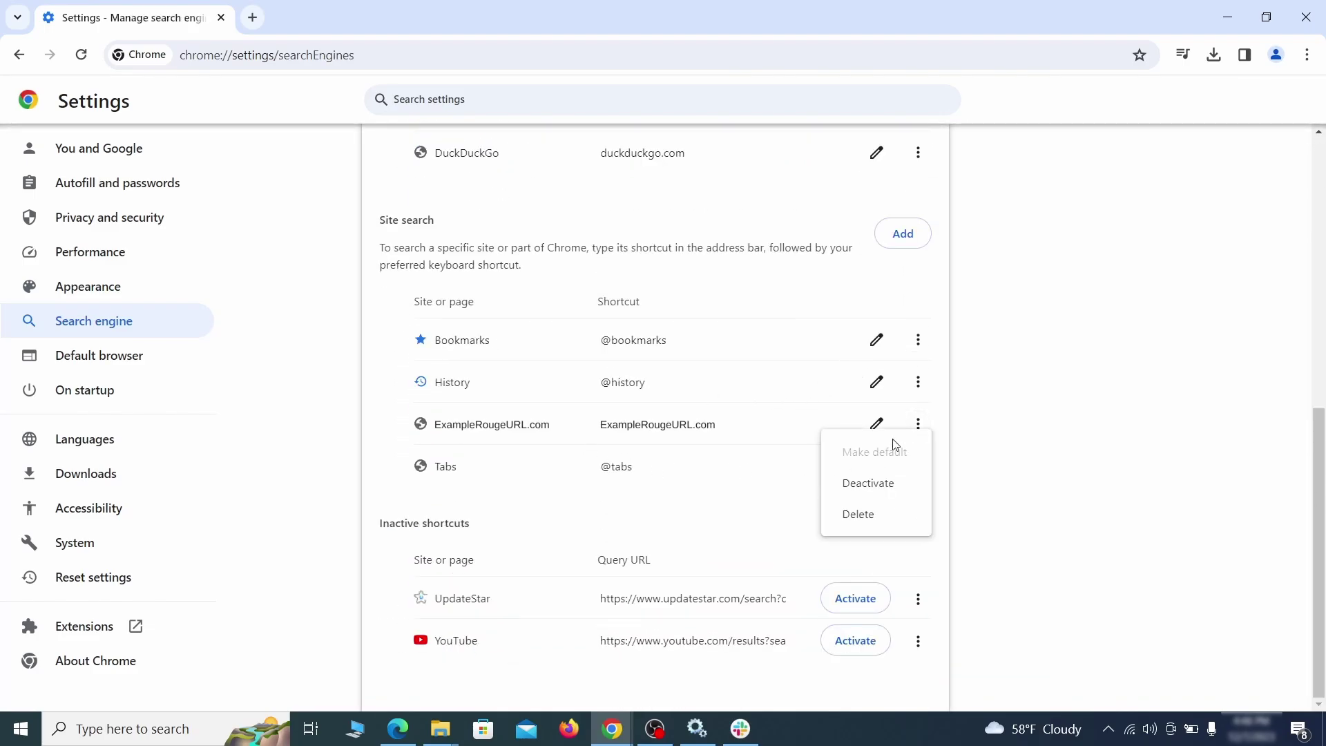
left_click(860, 515)
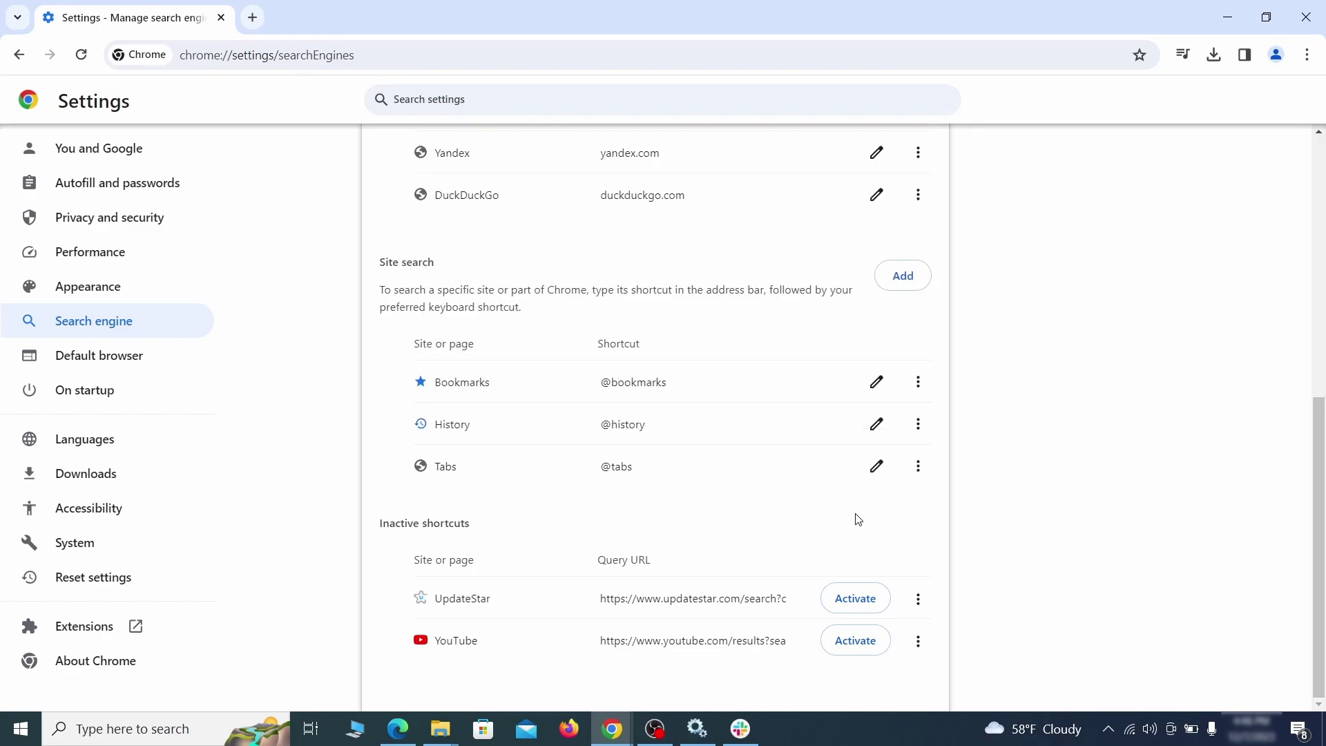
- Remove ExampleRougeURL.com from Chrome's pages opened on startup
left_click(85, 389)
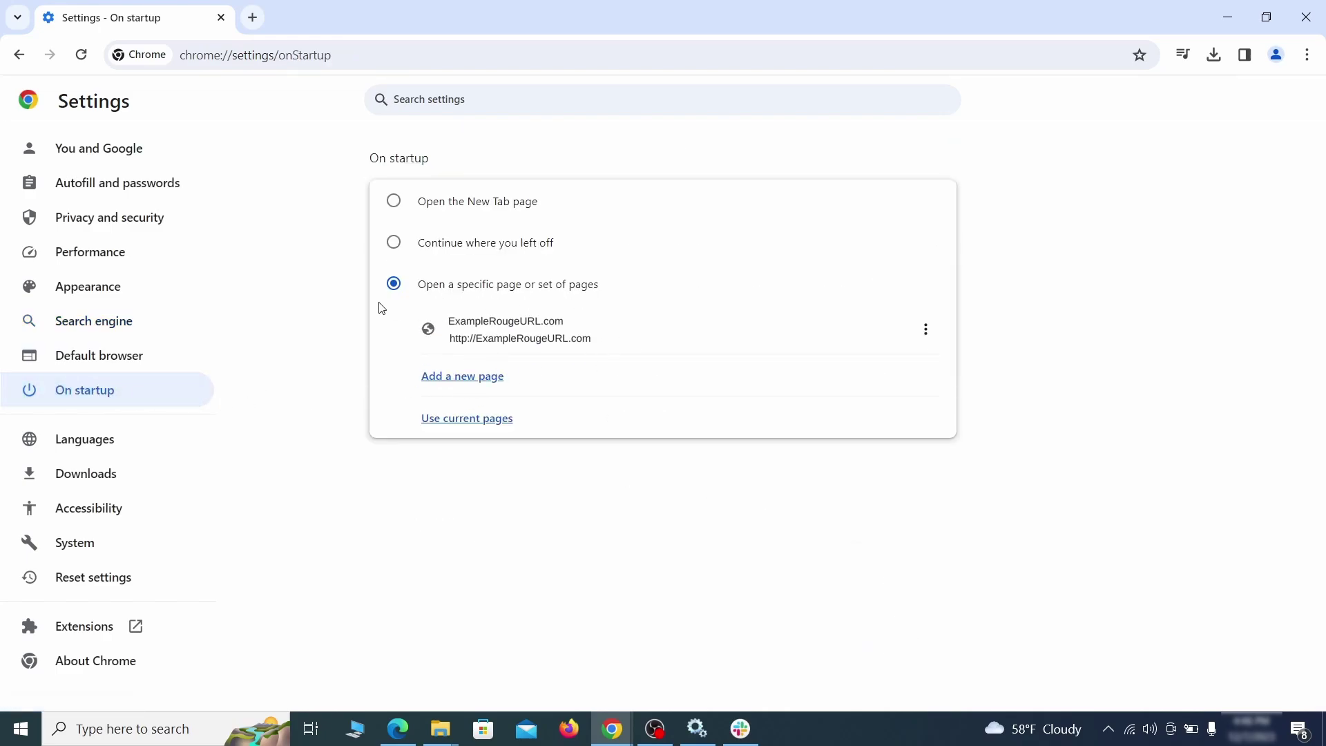
left_click(927, 332)
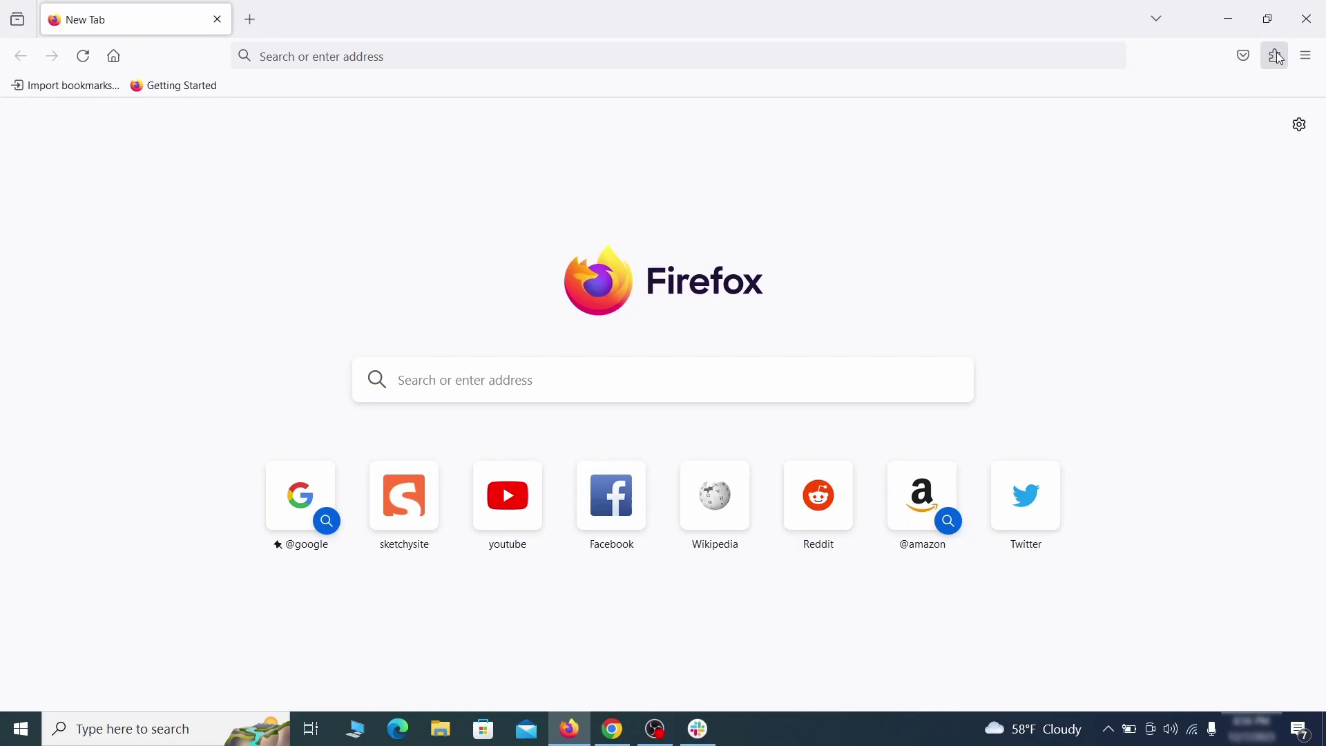
- Disable Contenu+ in Firefox's extensions manager and request its removal
left_click(1275, 56)
left_click(1116, 224)
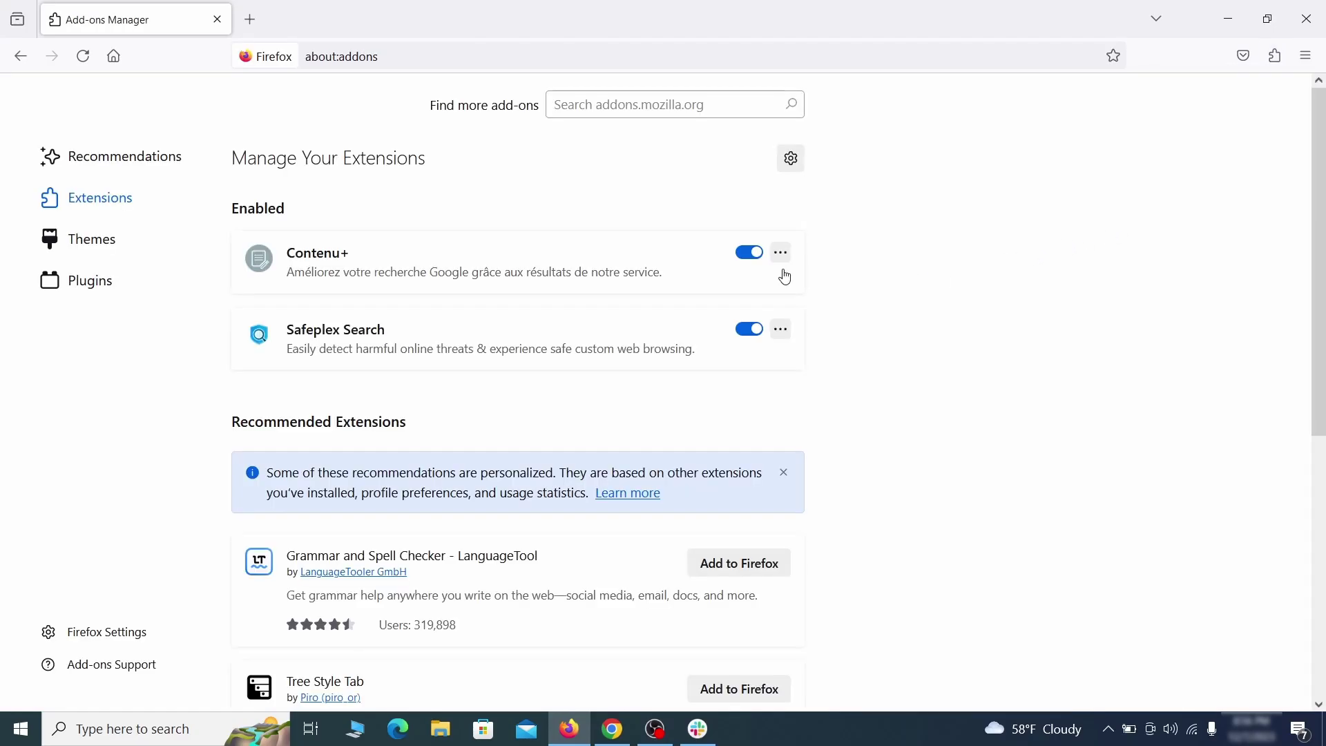
left_click(749, 252)
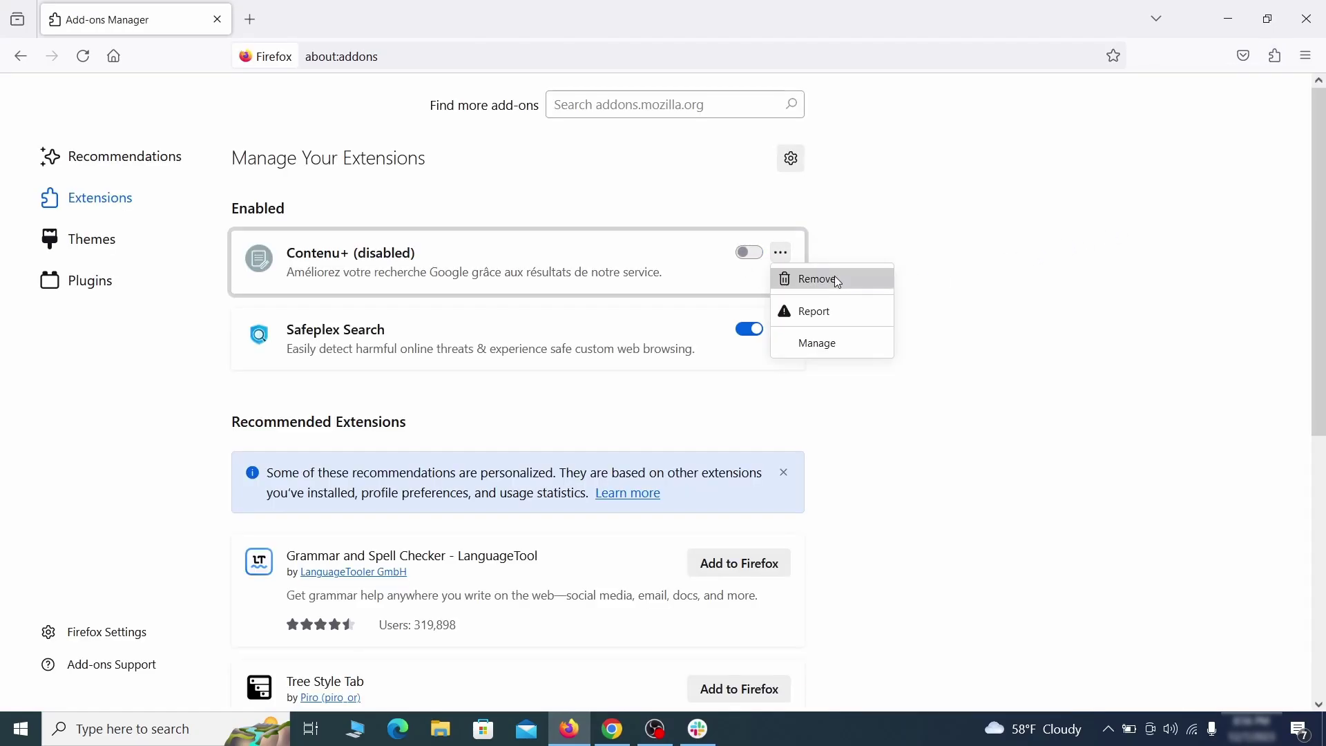
left_click(834, 276)
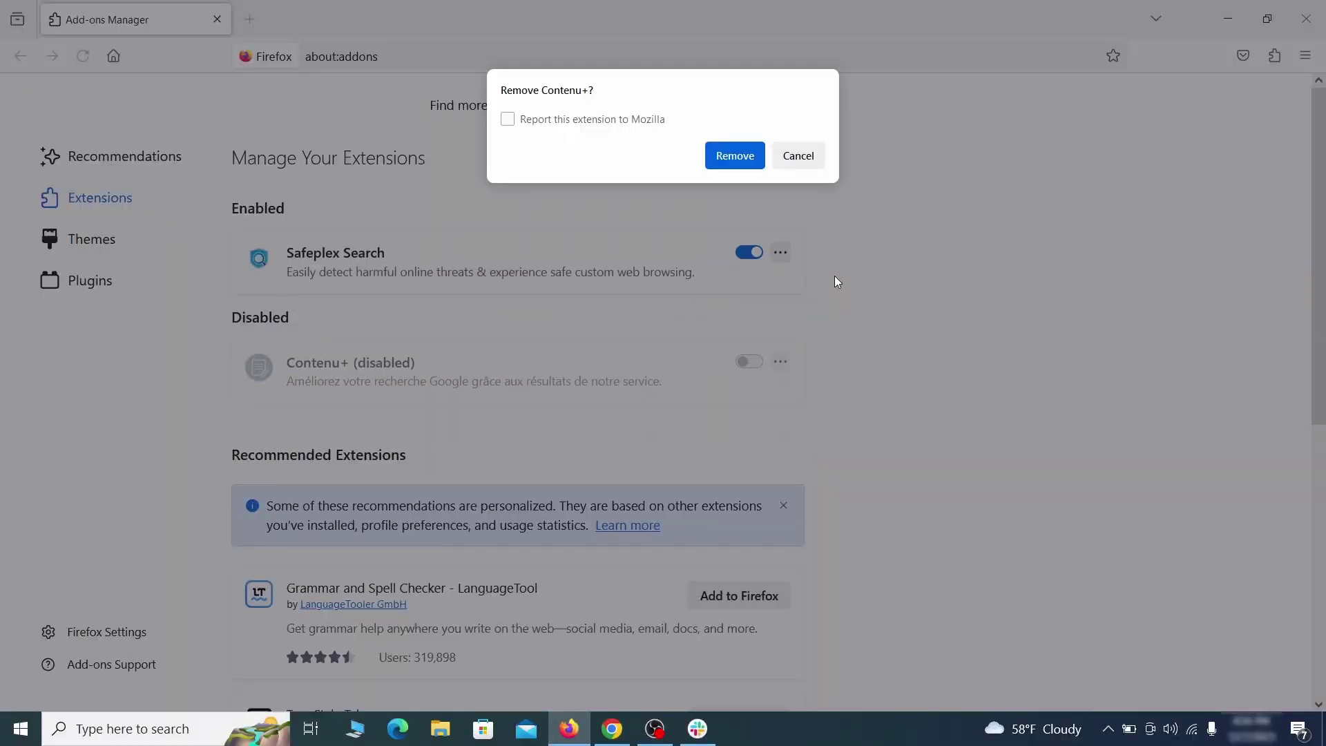
- Confirm removing Contenu+ and delete the rogue homepage address in Firefox's Home settings
left_click(735, 155)
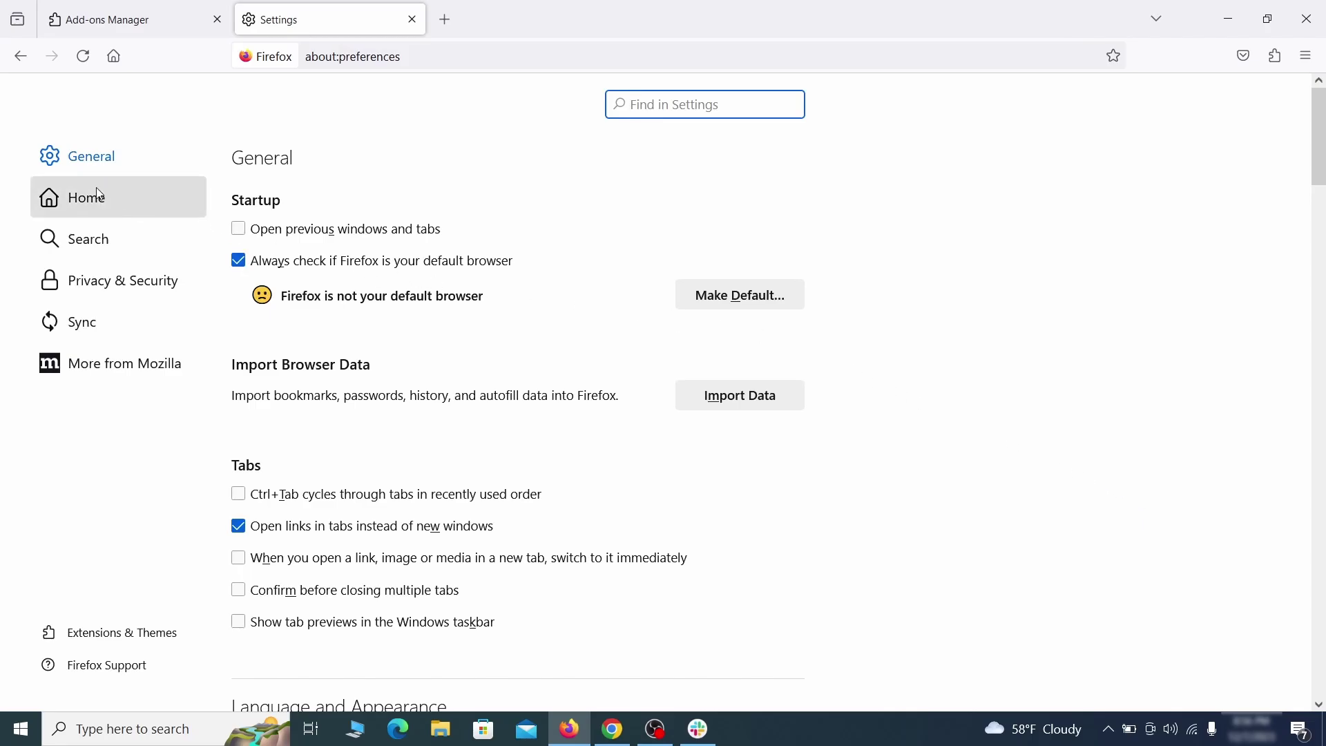
left_click(99, 198)
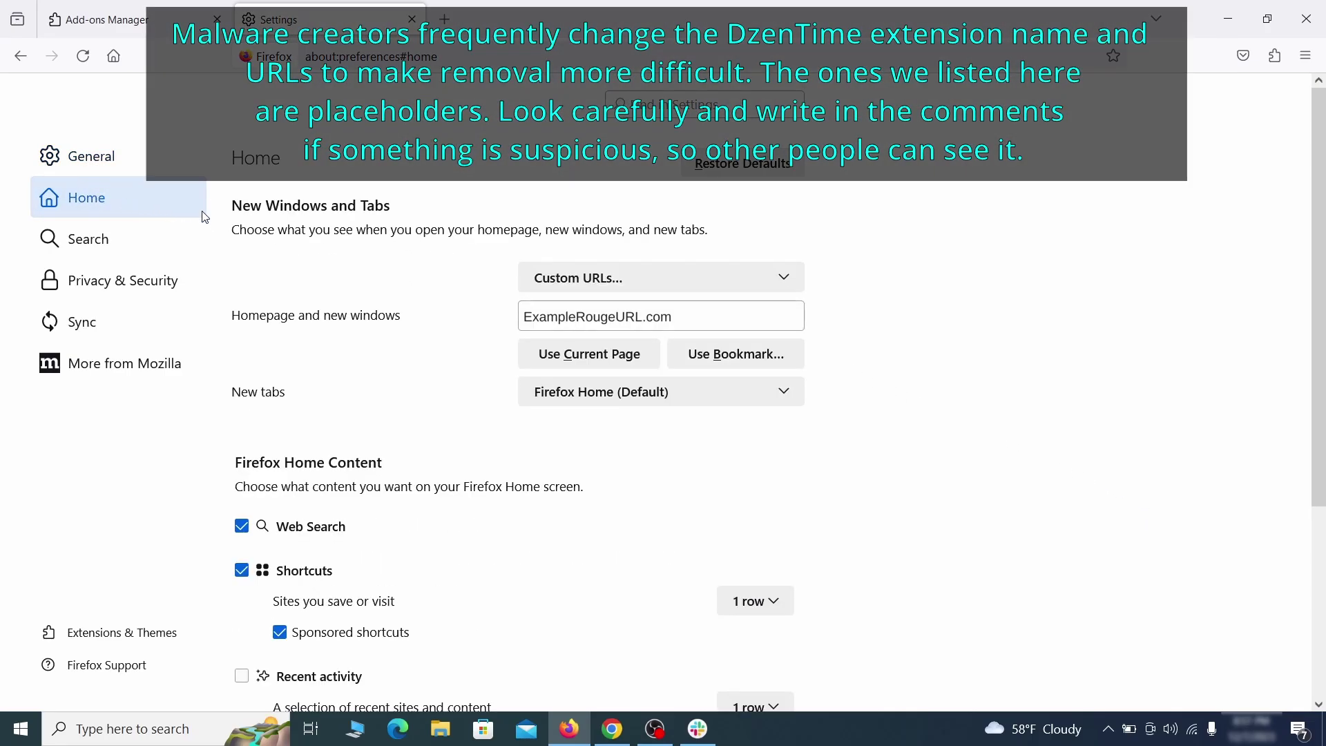
double_click(671, 316)
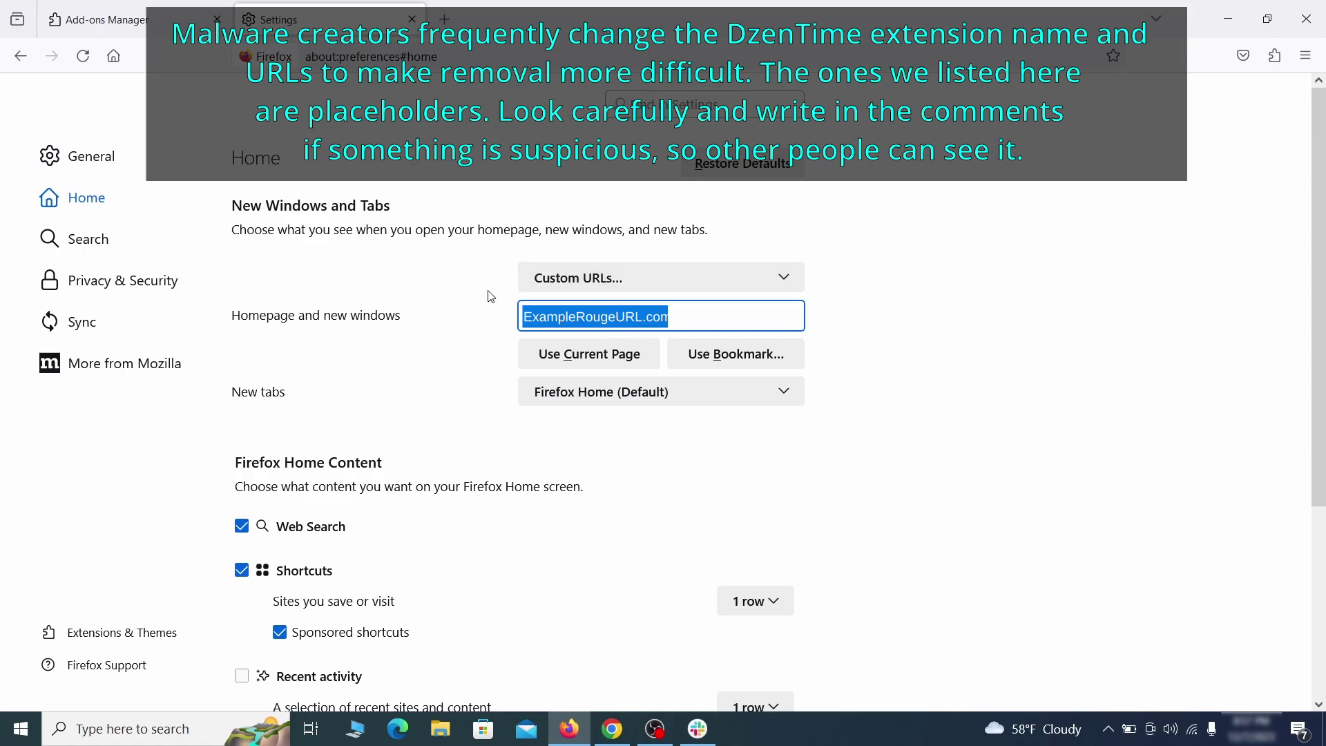
key("Delete")
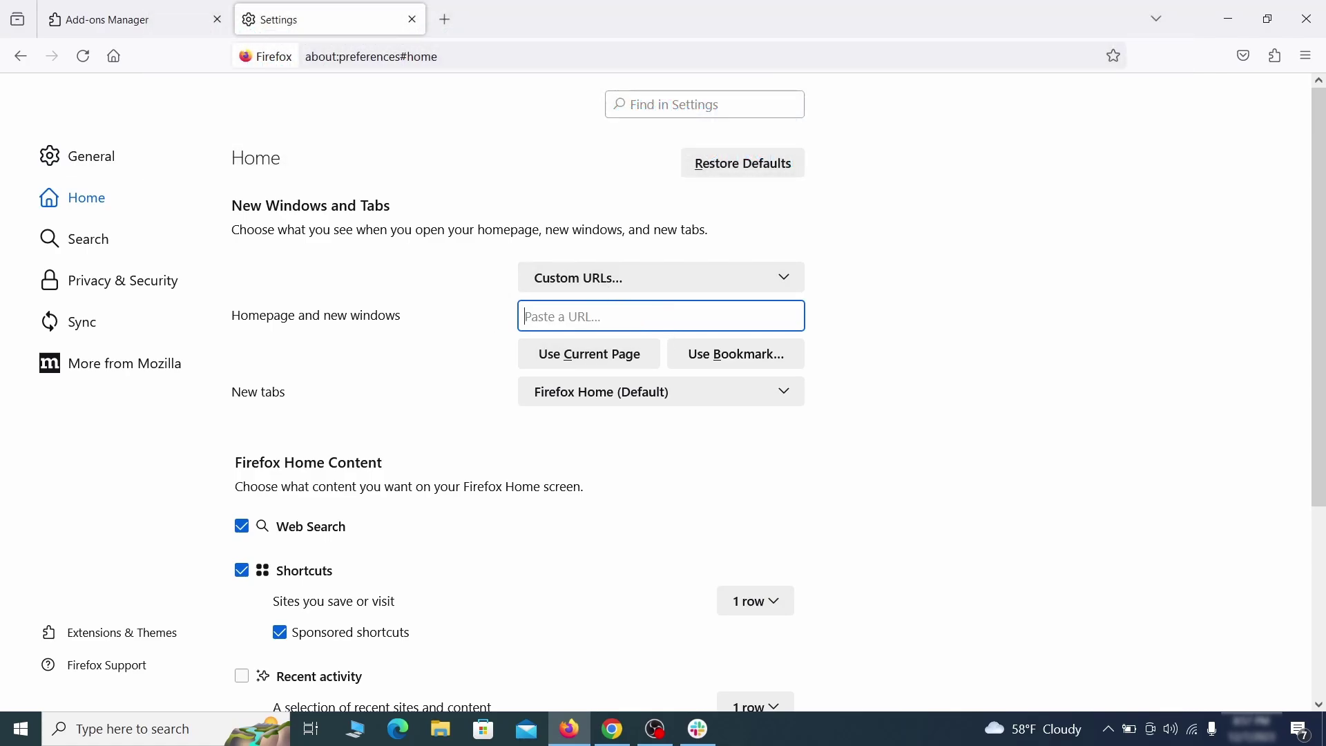
- Make Google Firefox's default search engine
left_click(92, 239)
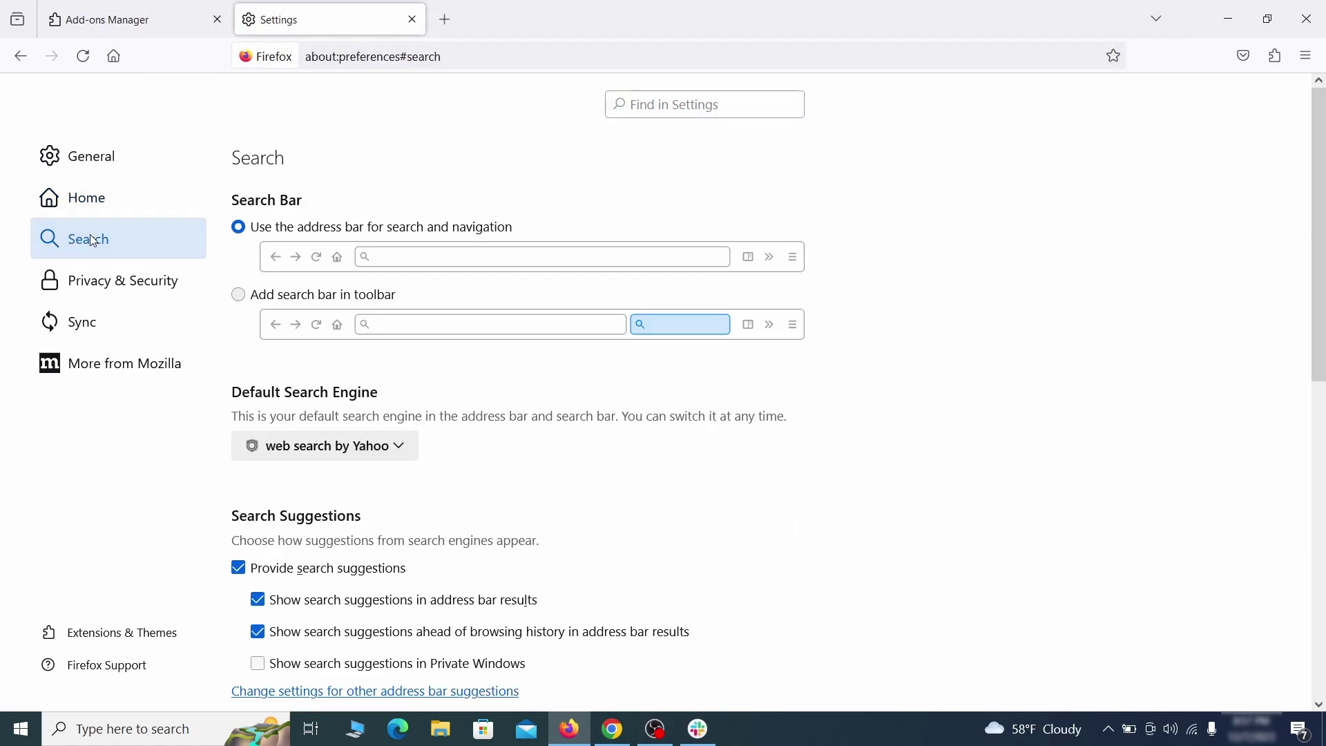
scroll(679, 405, "down", 1)
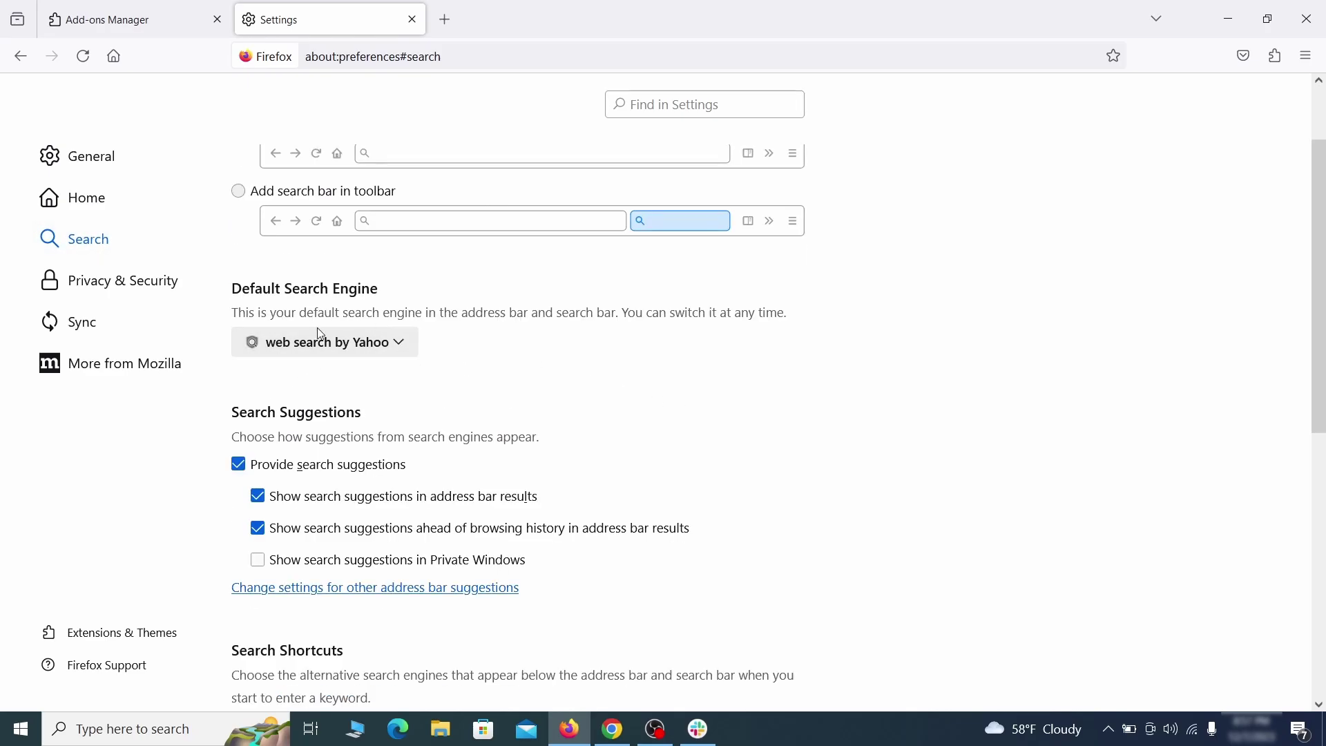
left_click(392, 345)
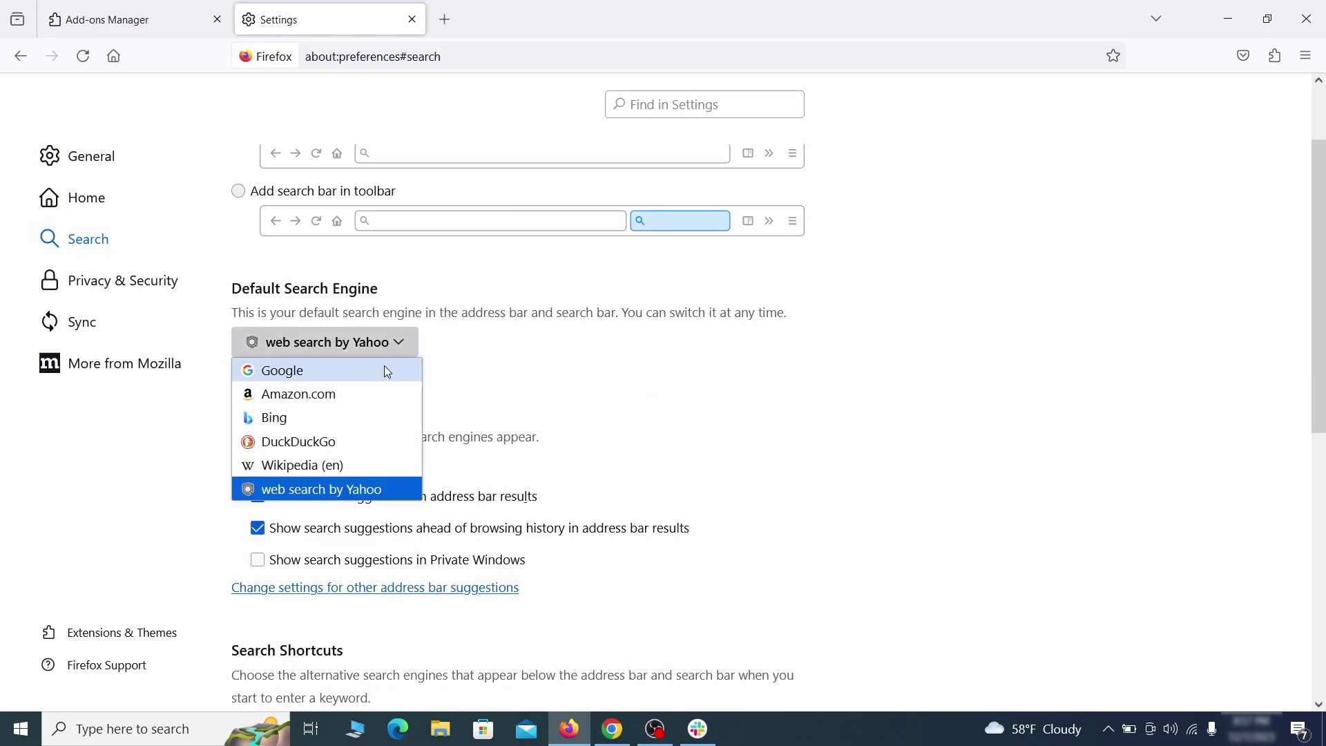
left_click(385, 369)
scroll(632, 392, "down", 3)
scroll(659, 382, "down", 2)
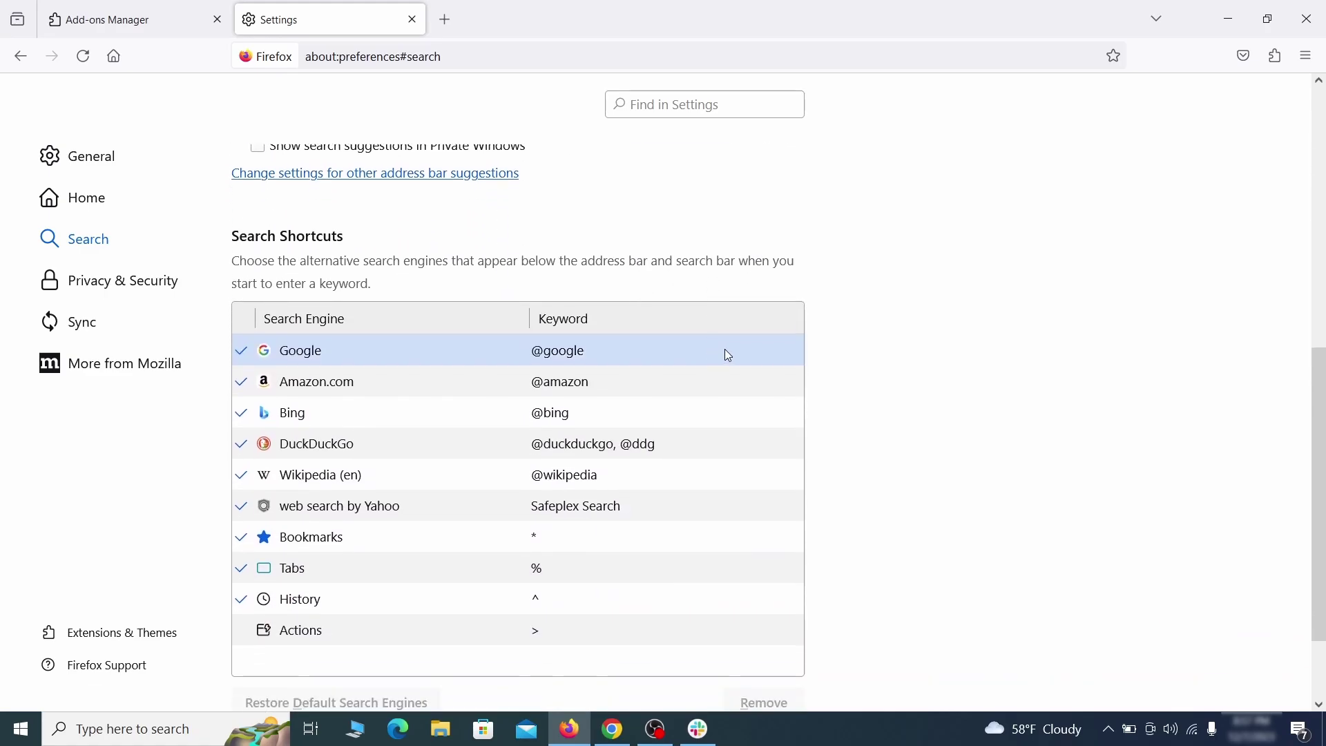
scroll(728, 351, "down", 2)
- Remove the web search by Yahoo entry from Firefox's search shortcuts
left_click(436, 407)
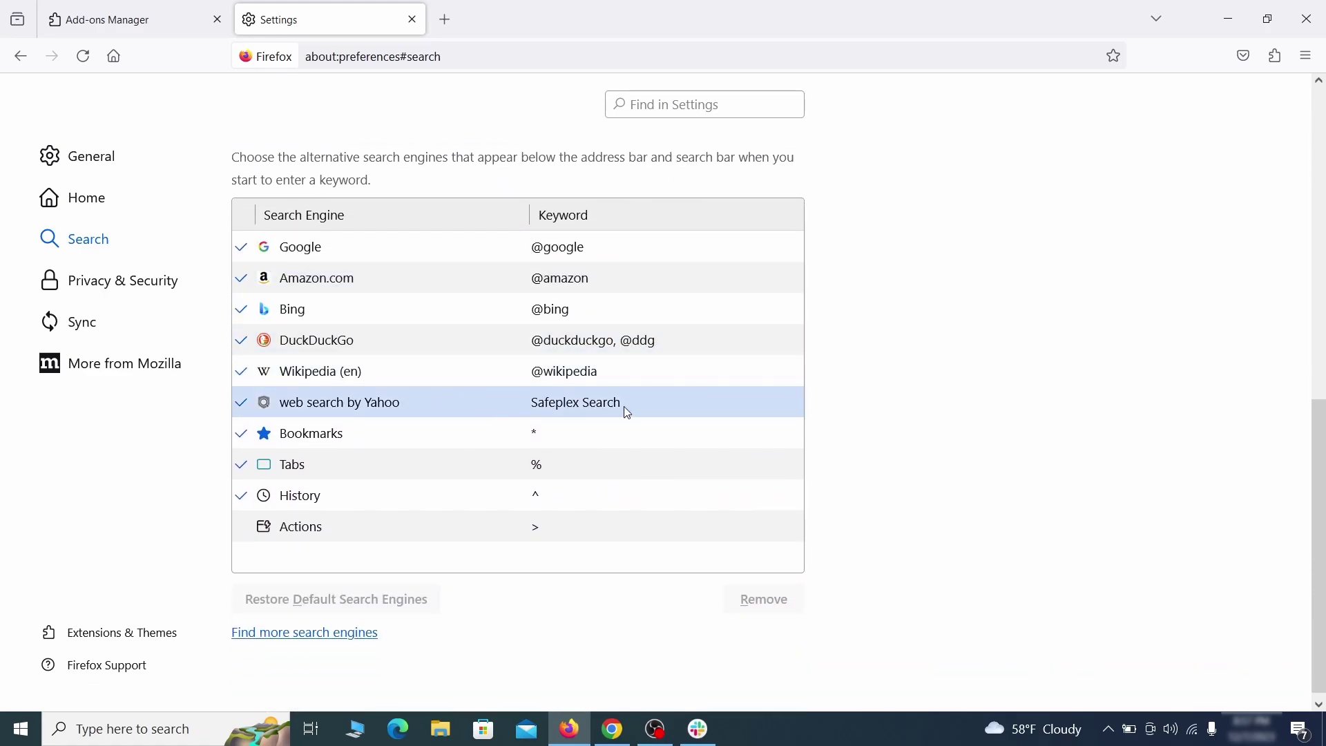
left_click(657, 406)
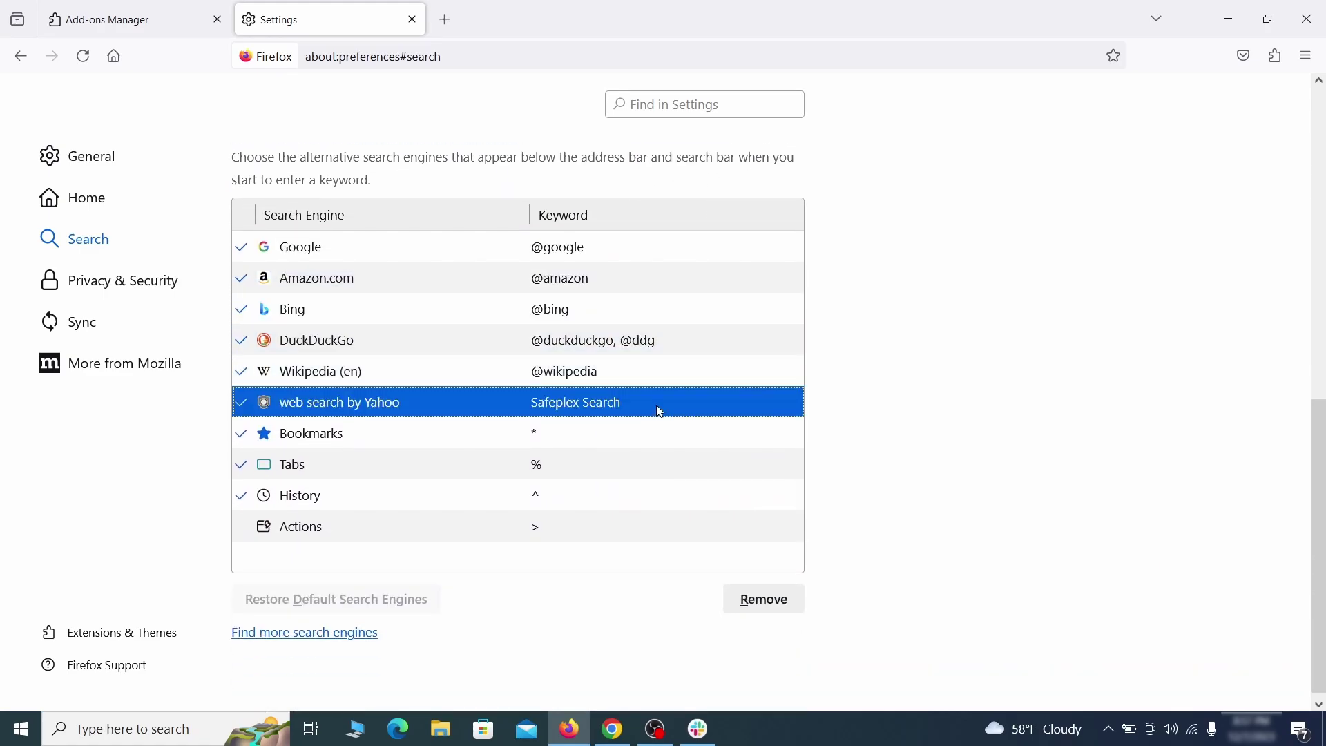
left_click(790, 612)
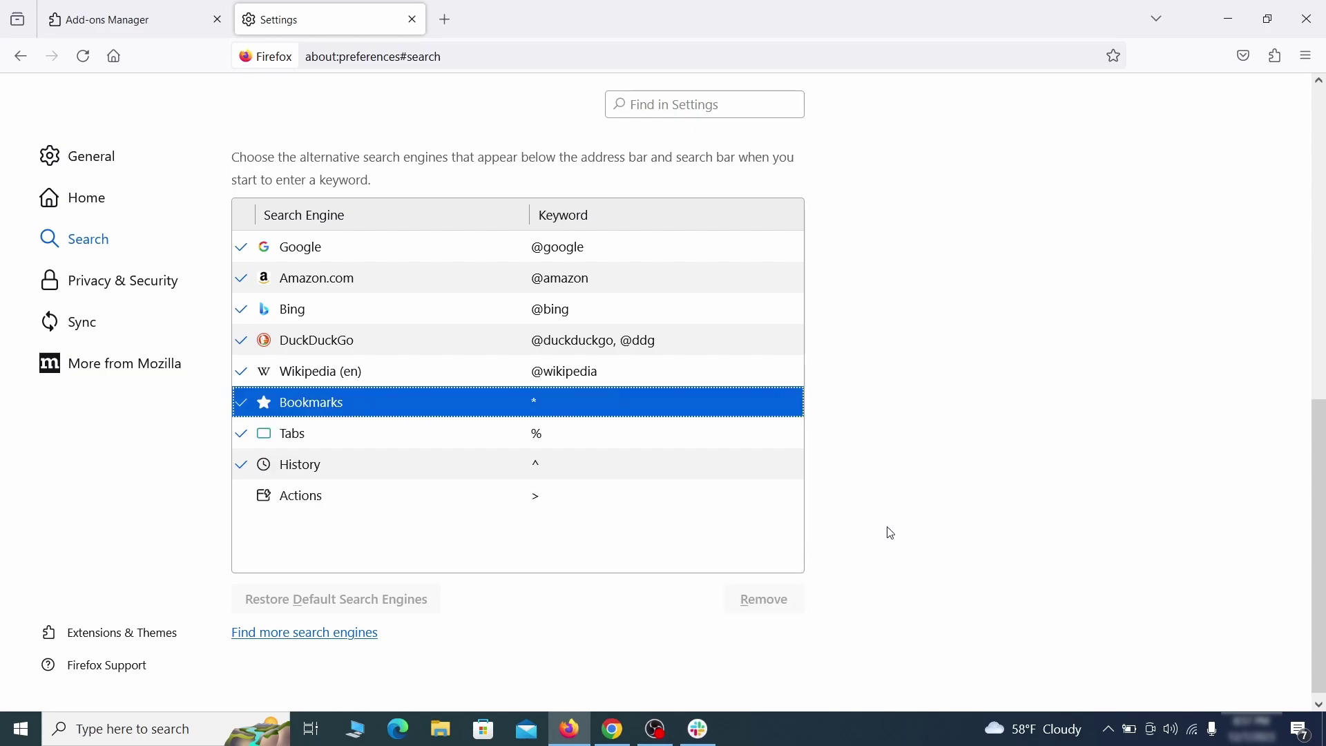
scroll(630, 432, "up", 2)
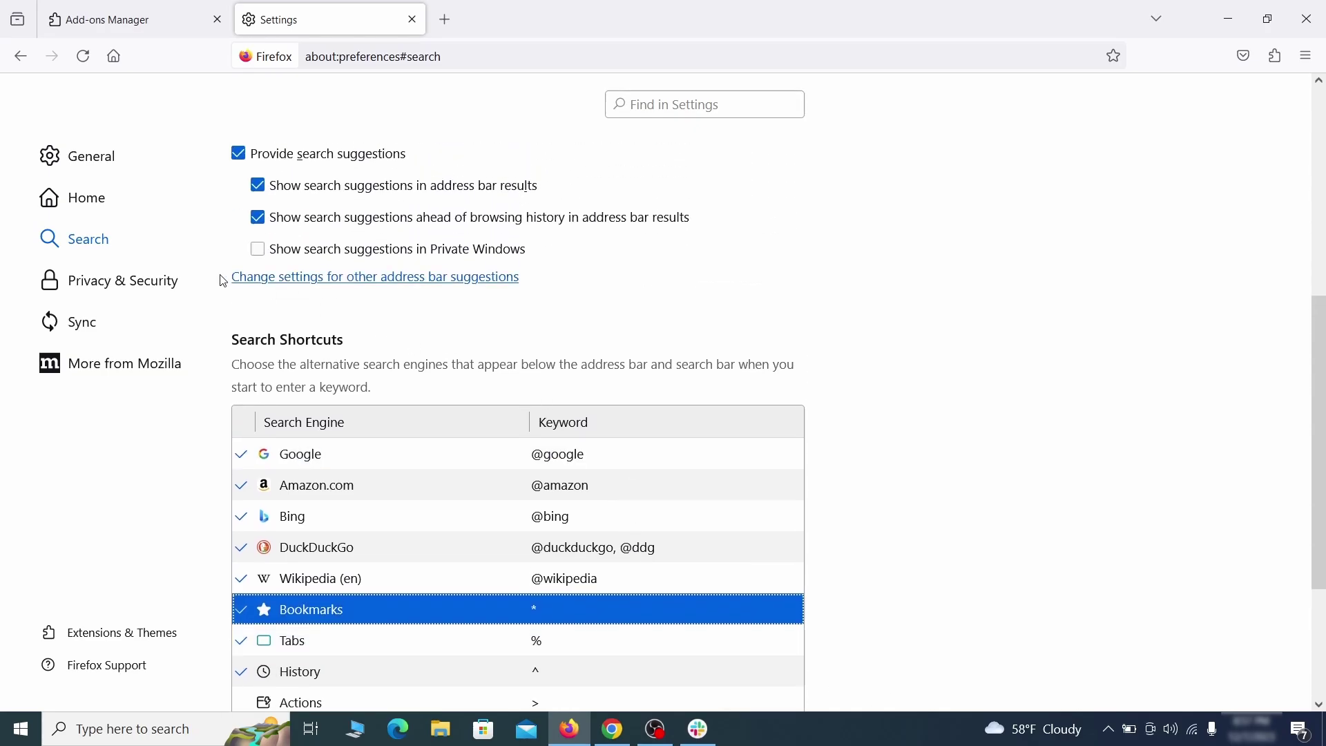
- Clear all Firefox cookies, site data and cache, then review notification permissions
left_click(125, 280)
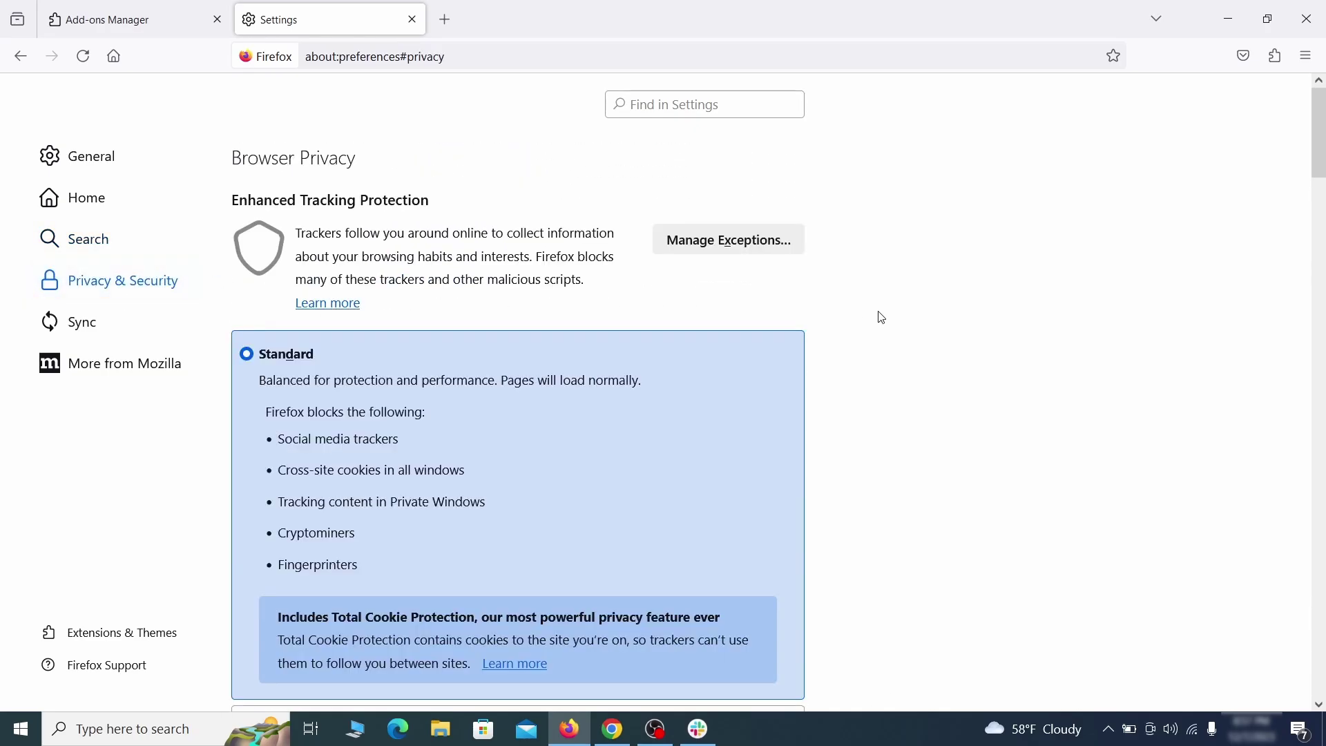
scroll(878, 316, "down", 5)
left_click(740, 437)
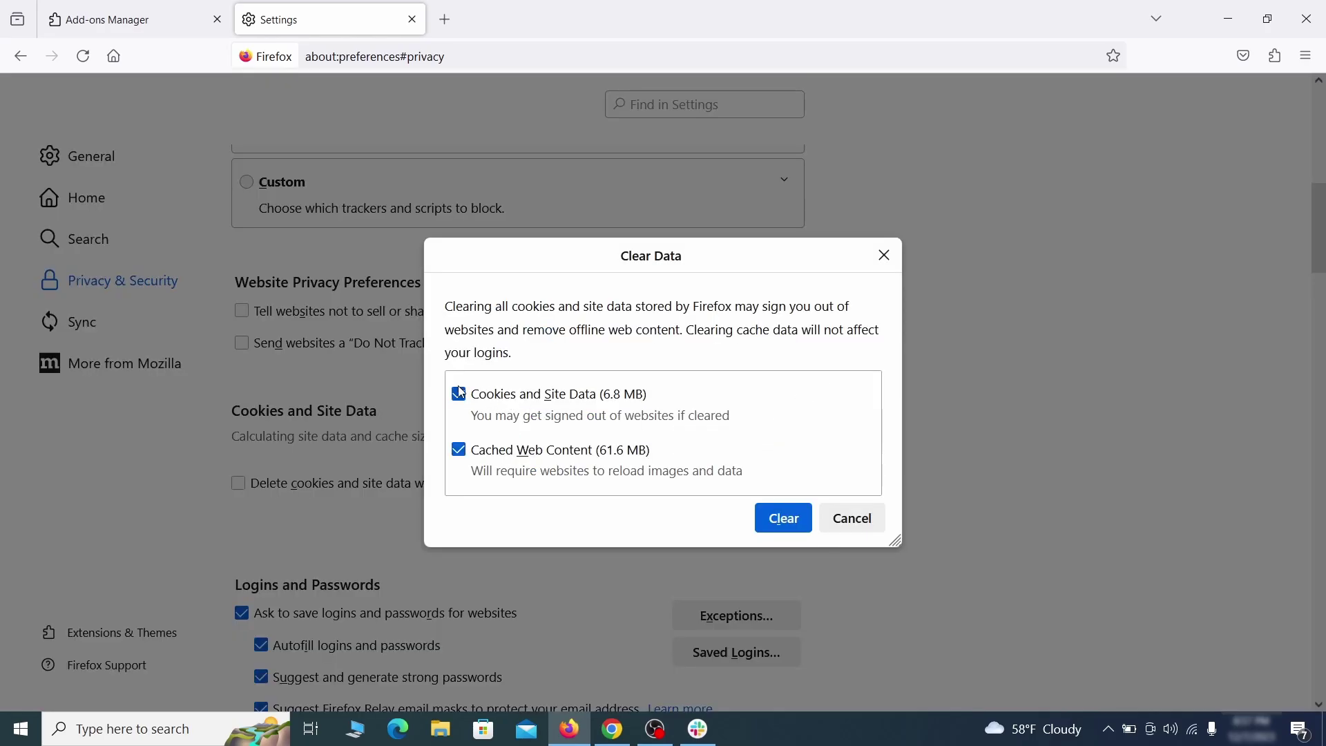
left_click(784, 518)
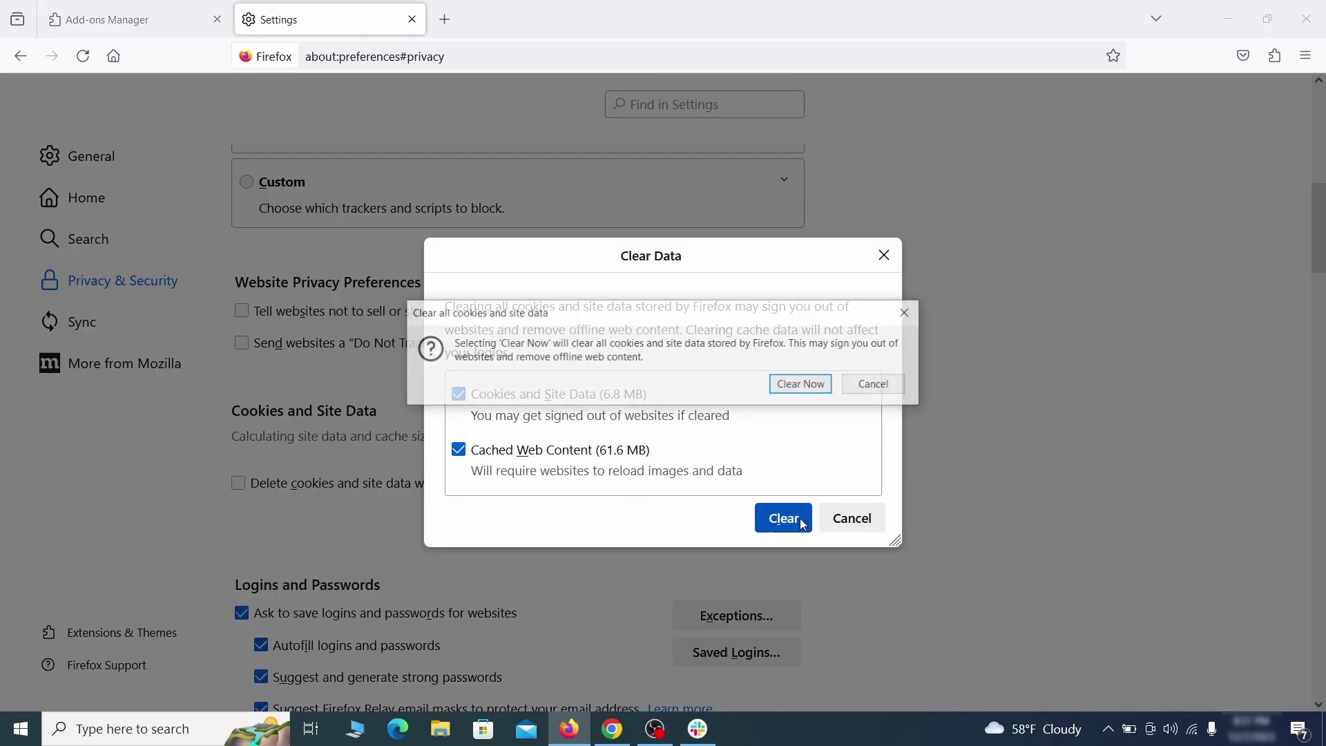
left_click(803, 385)
scroll(900, 423, "down", 3)
scroll(899, 424, "down", 4)
scroll(900, 425, "down", 2)
scroll(900, 424, "down", 3)
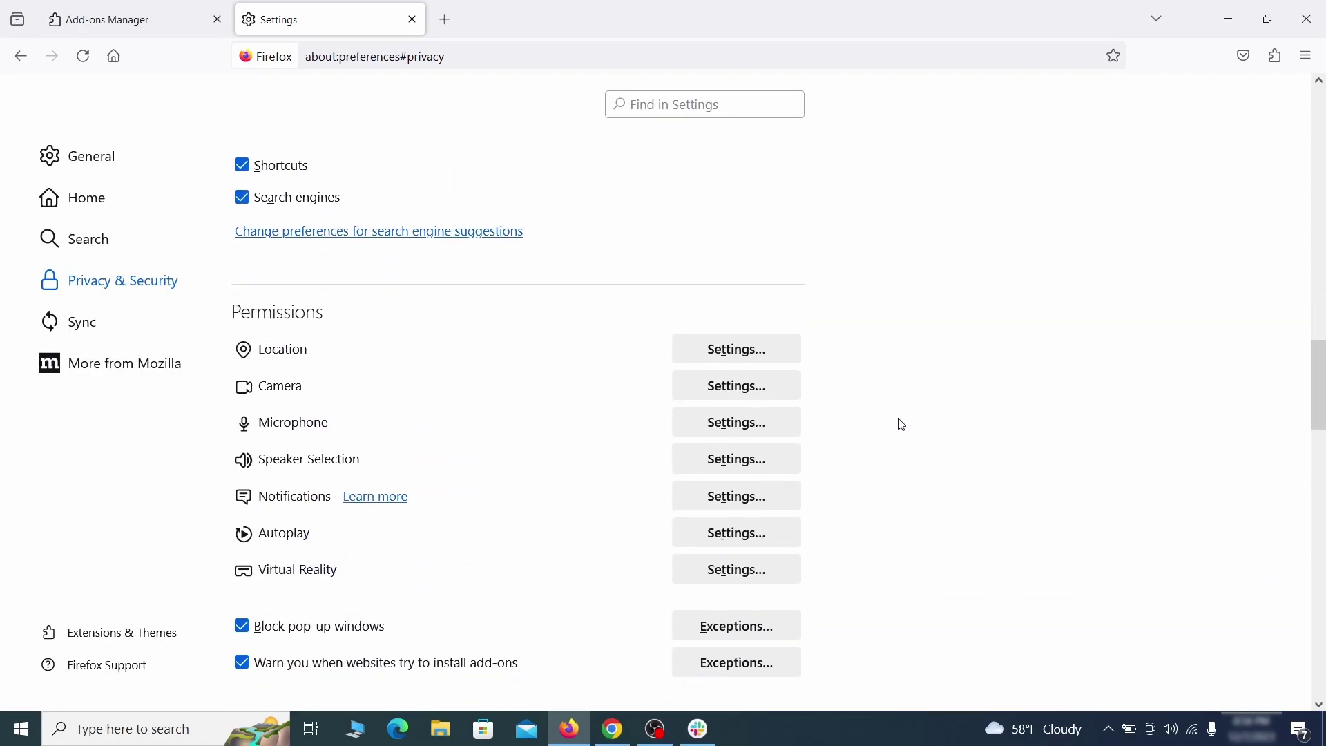
left_click(766, 482)
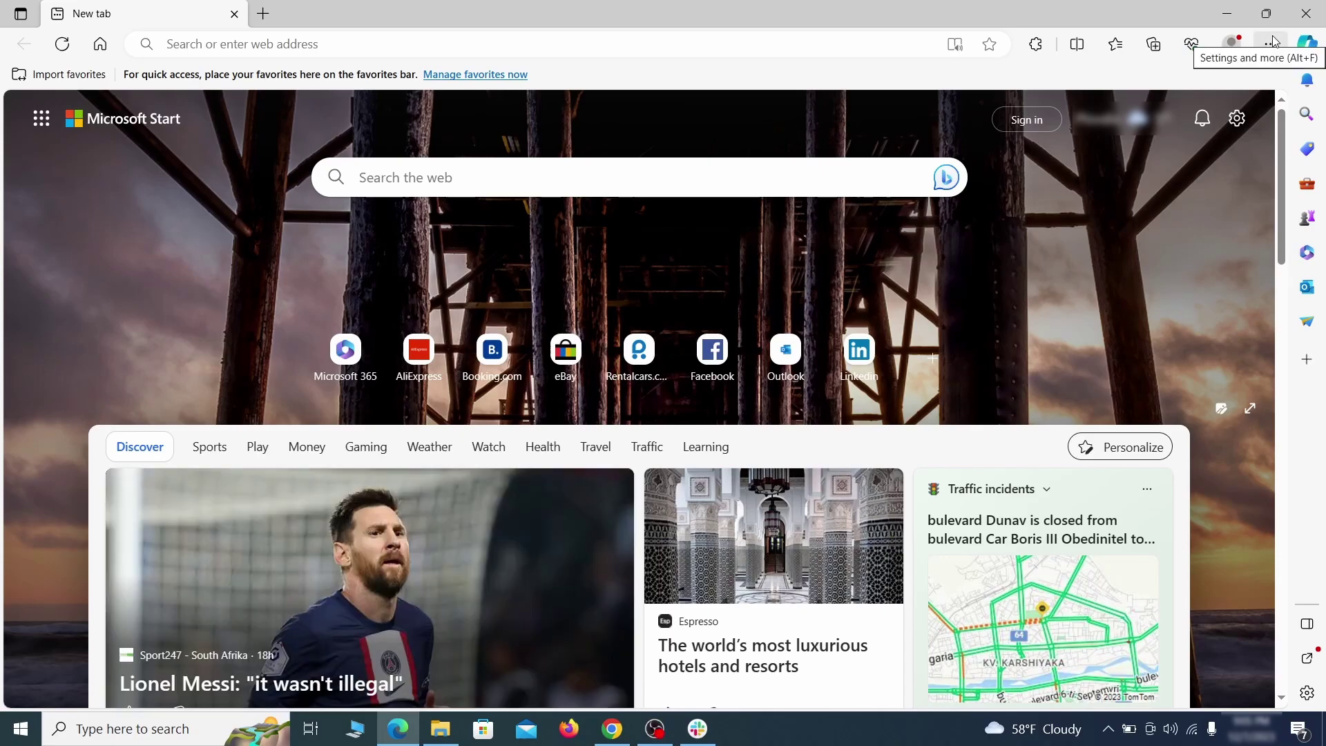
- Turn off and remove the Quidco Cashback Reminder extension in Edge
left_click(1270, 44)
left_click(1102, 306)
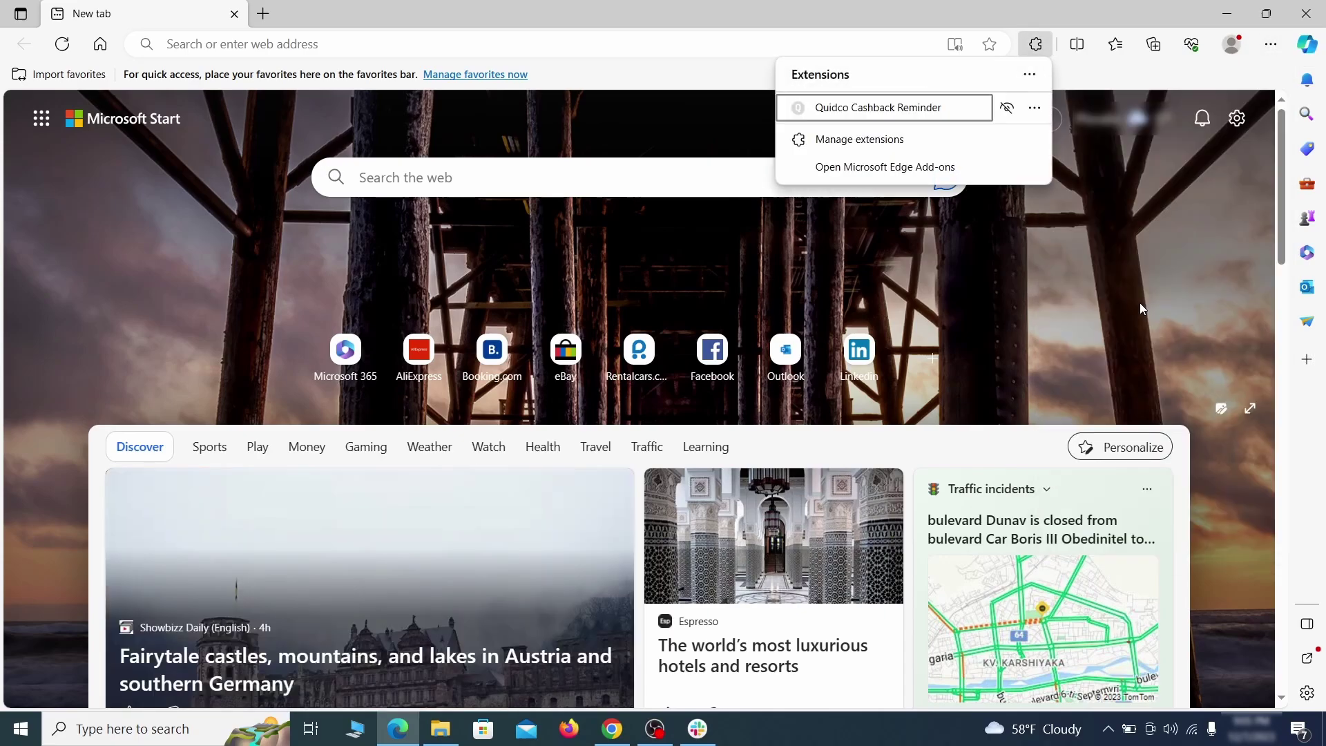
left_click(856, 144)
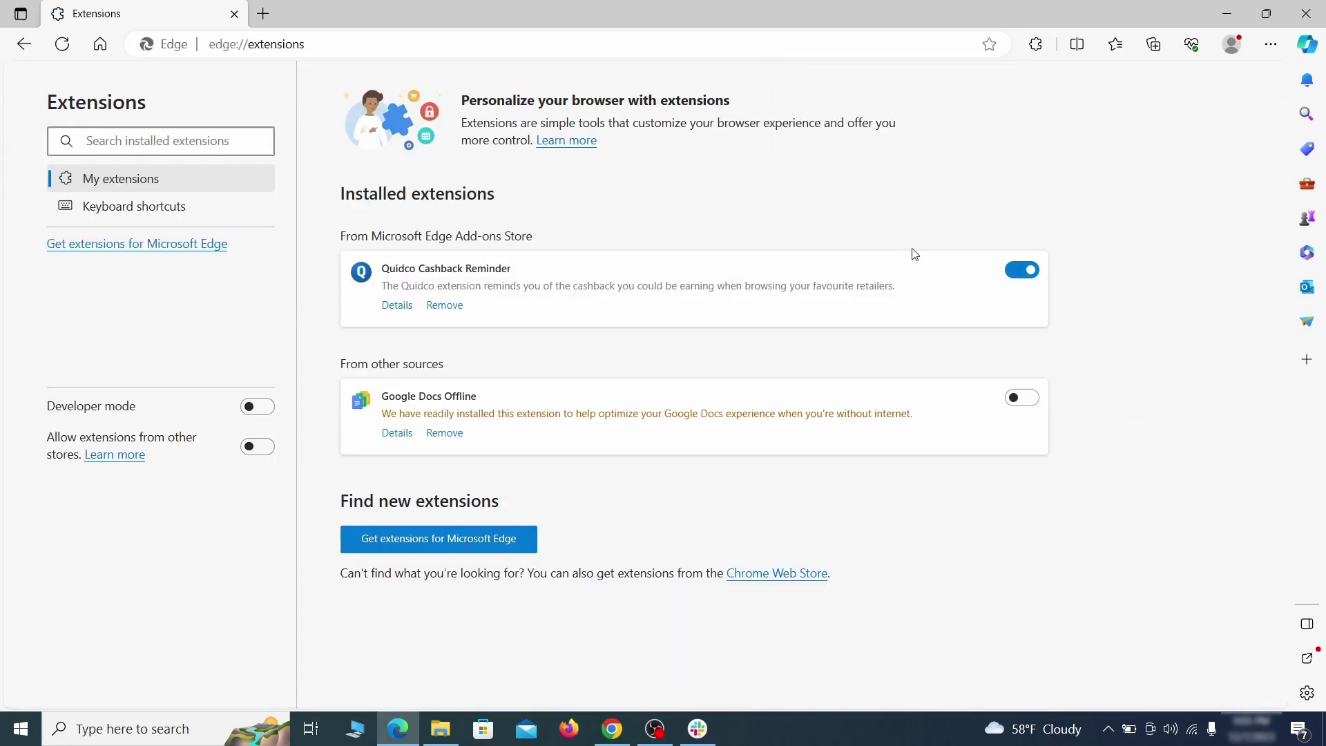
left_click(1027, 273)
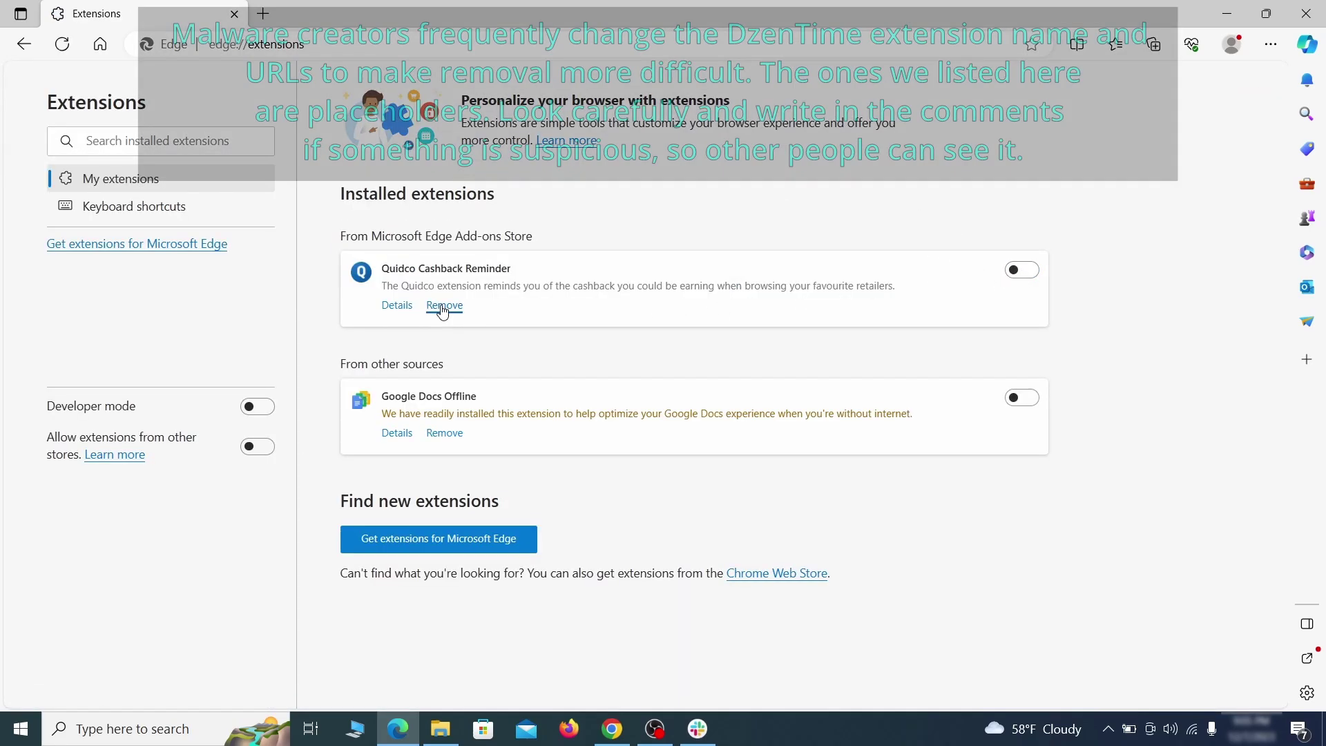
left_click(444, 304)
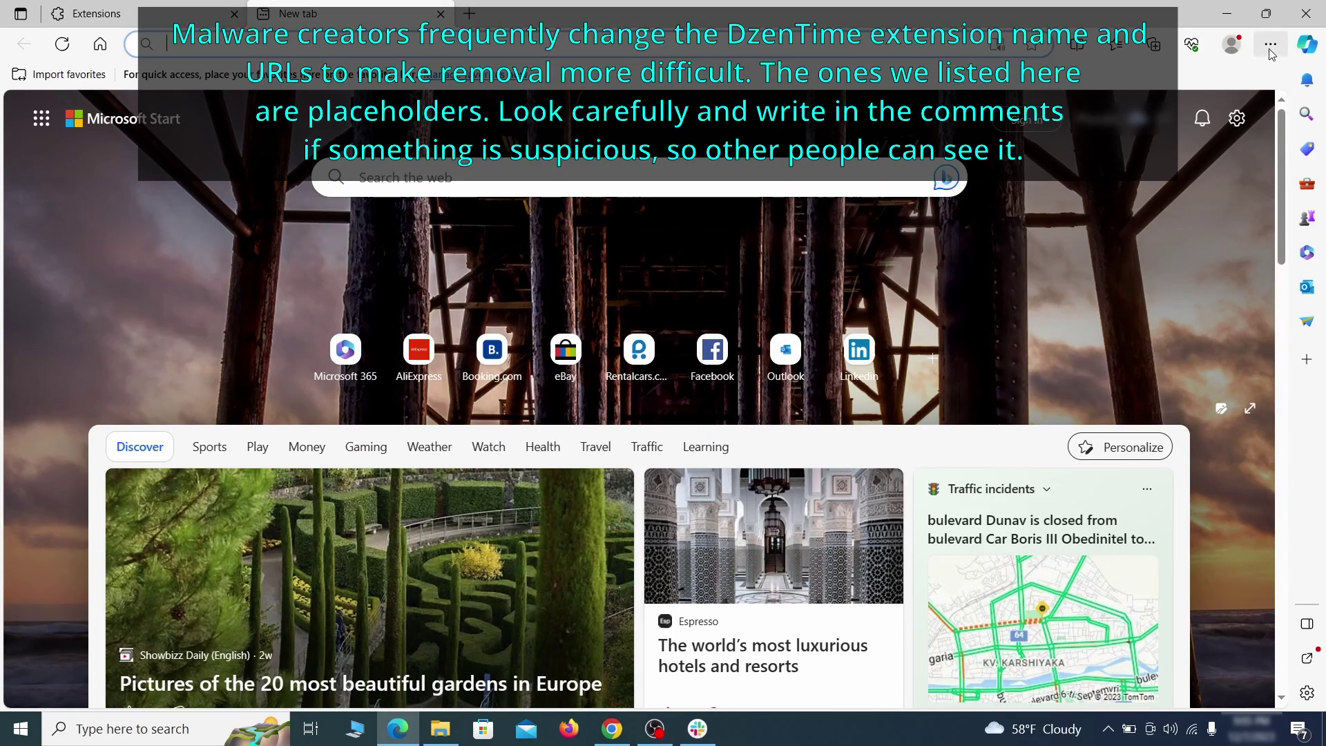
- Clear Edge's browsing data from Privacy, search and services
left_click(1271, 45)
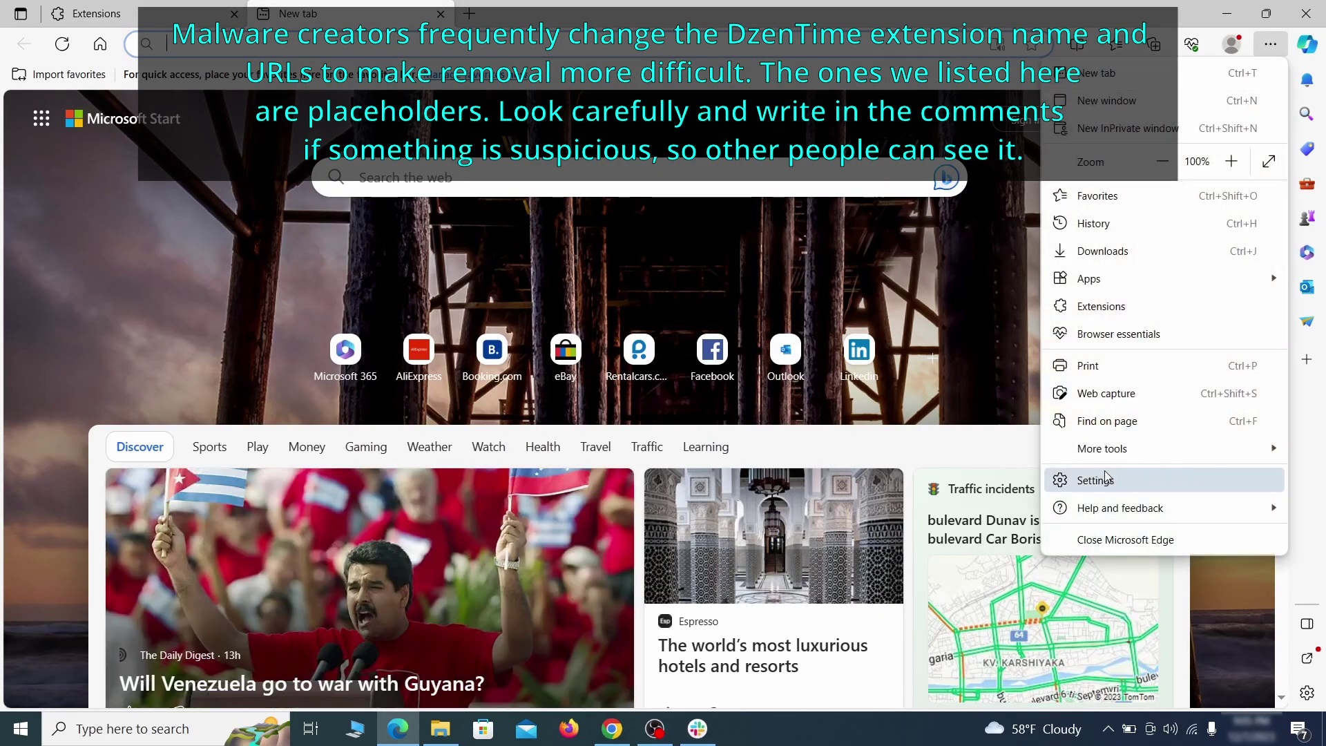
left_click(1108, 479)
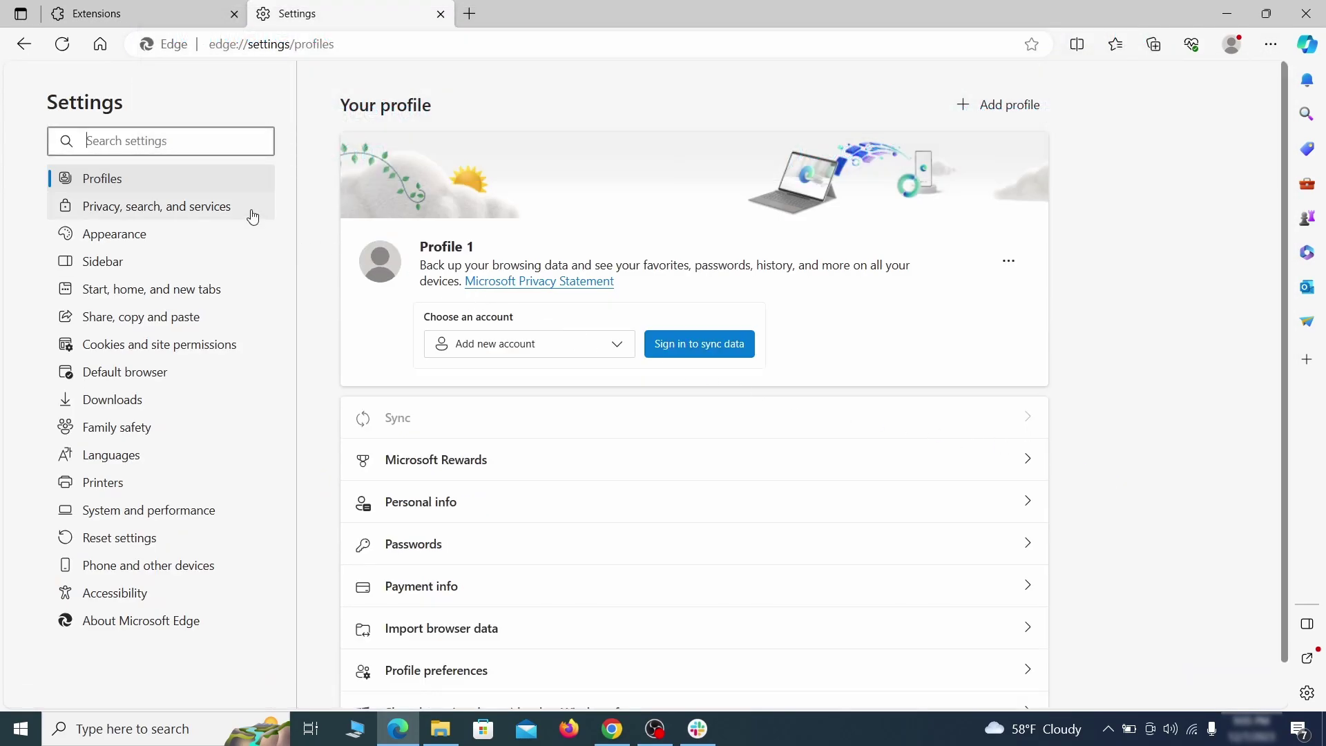
left_click(223, 210)
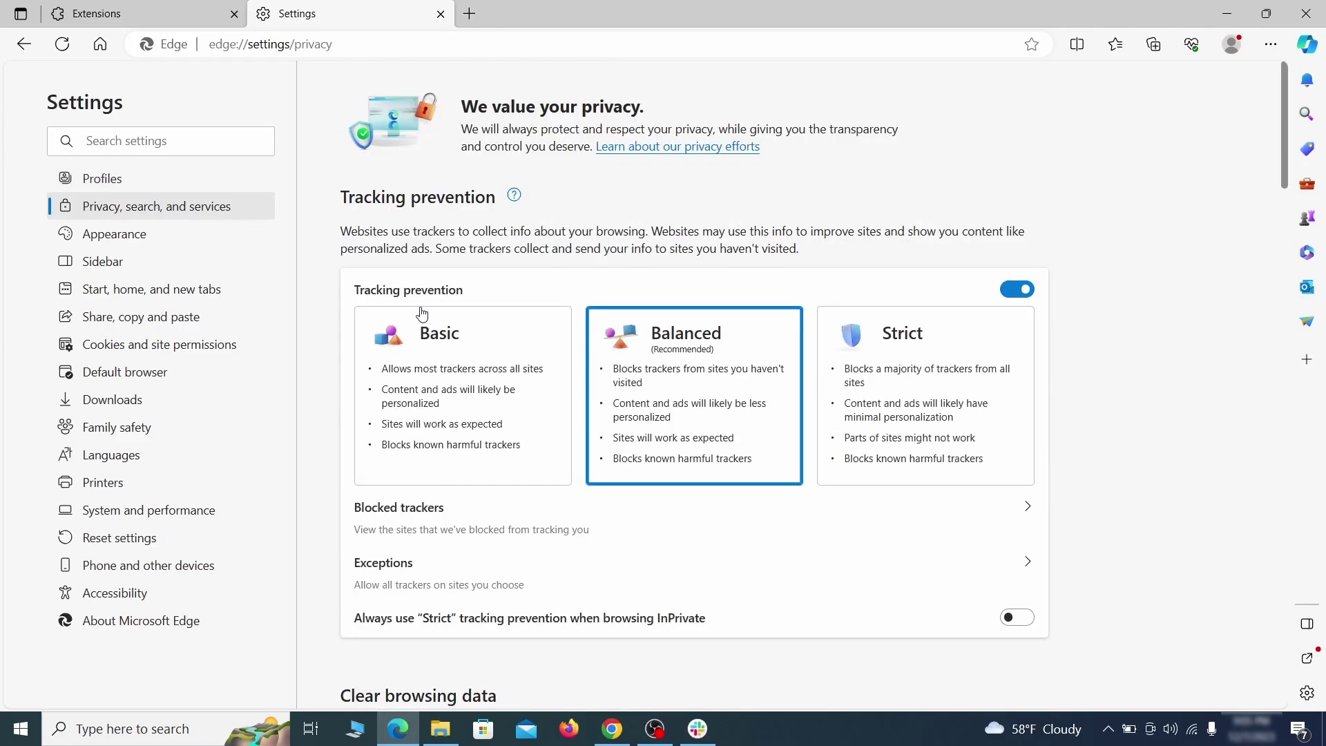
scroll(725, 414, "down", 3)
scroll(746, 420, "down", 2)
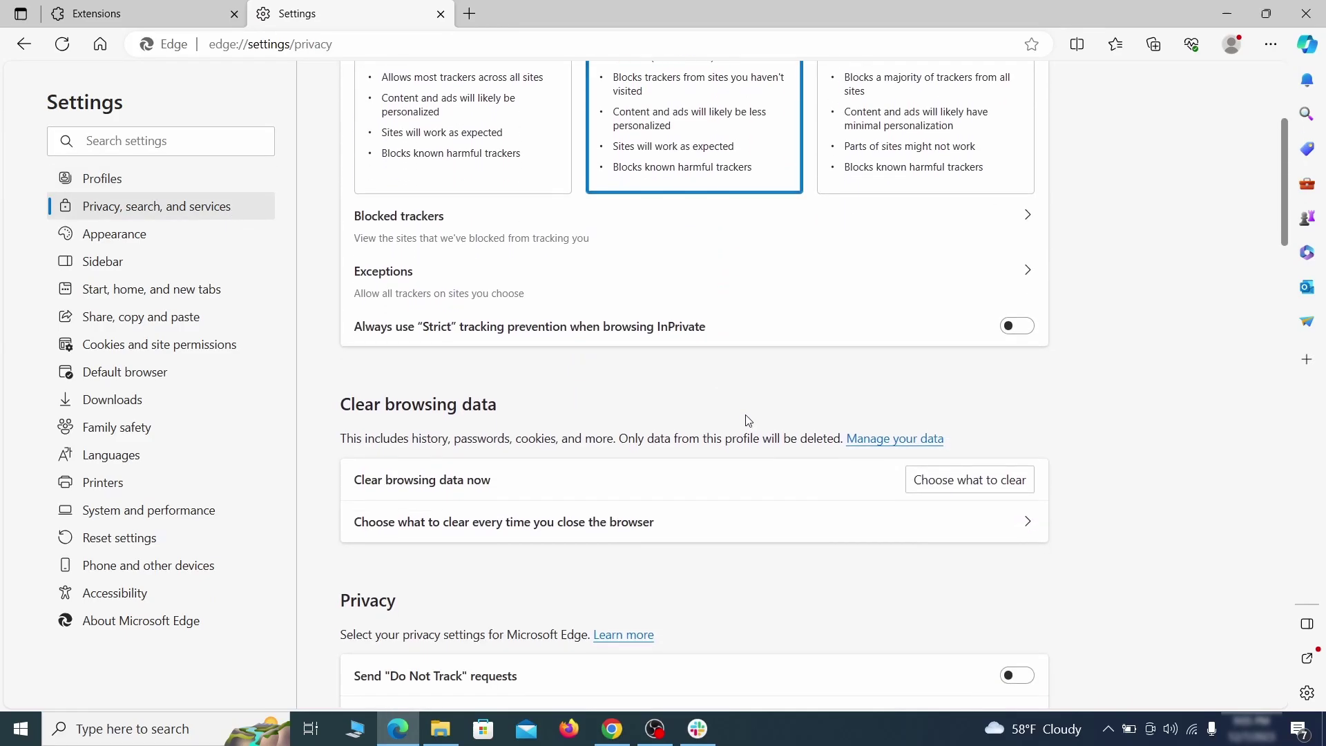
left_click(990, 480)
scroll(534, 352, "down", 3)
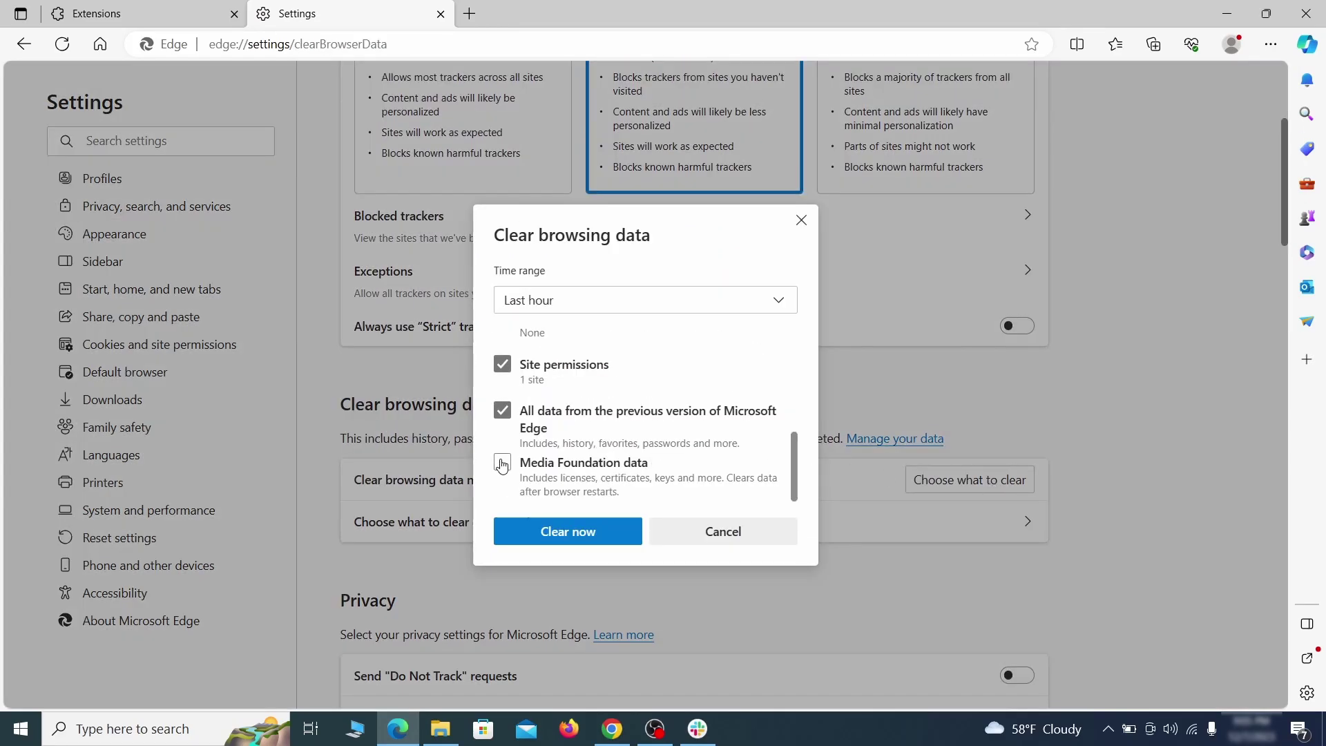
left_click(623, 537)
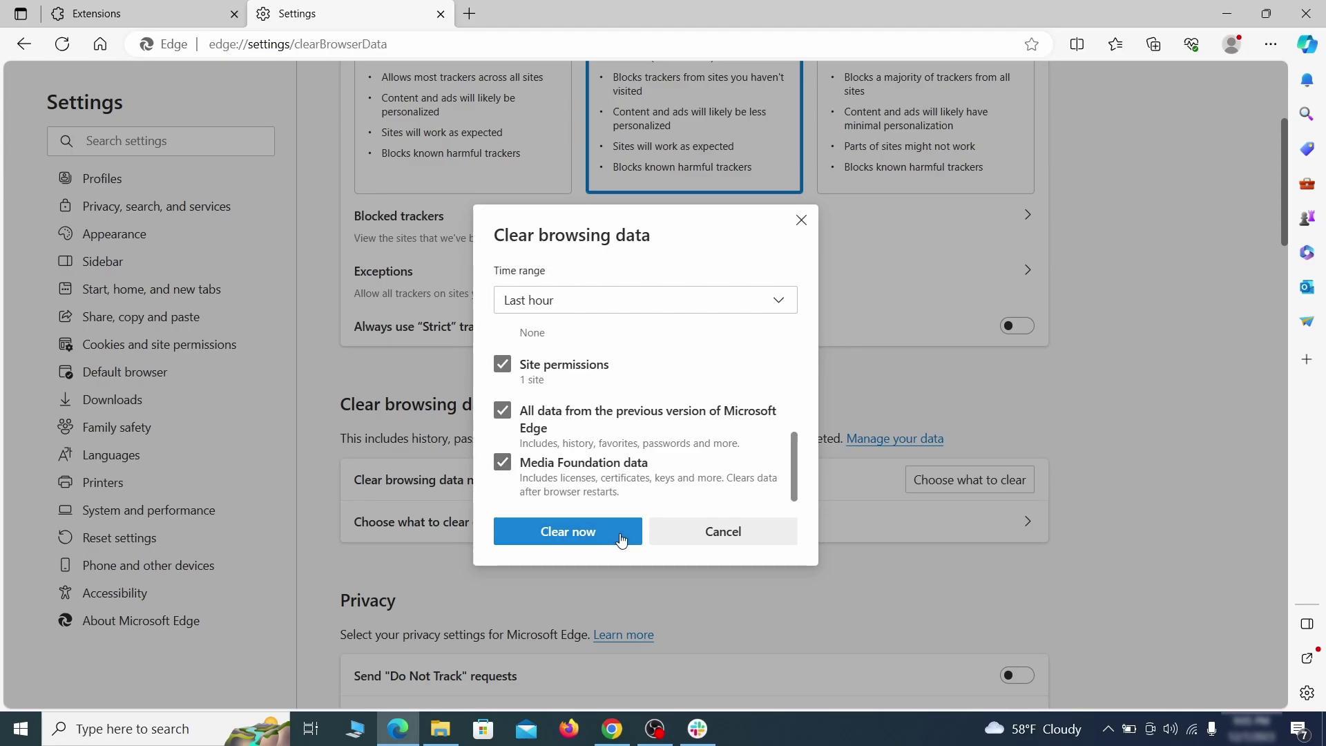
left_click(622, 537)
scroll(855, 393, "down", 10)
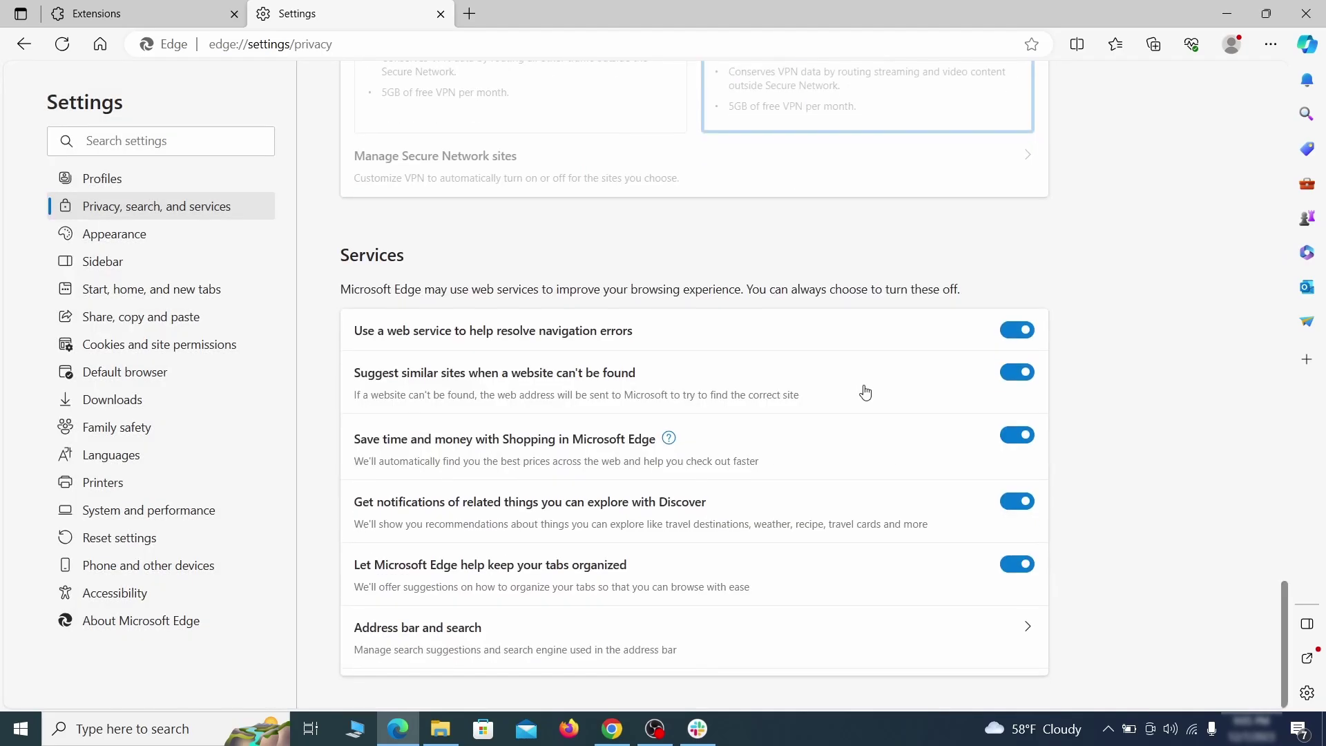
- Make Google Edge's address-bar search engine and bring up ExampleRougeURL.com's search engine options
left_click(757, 649)
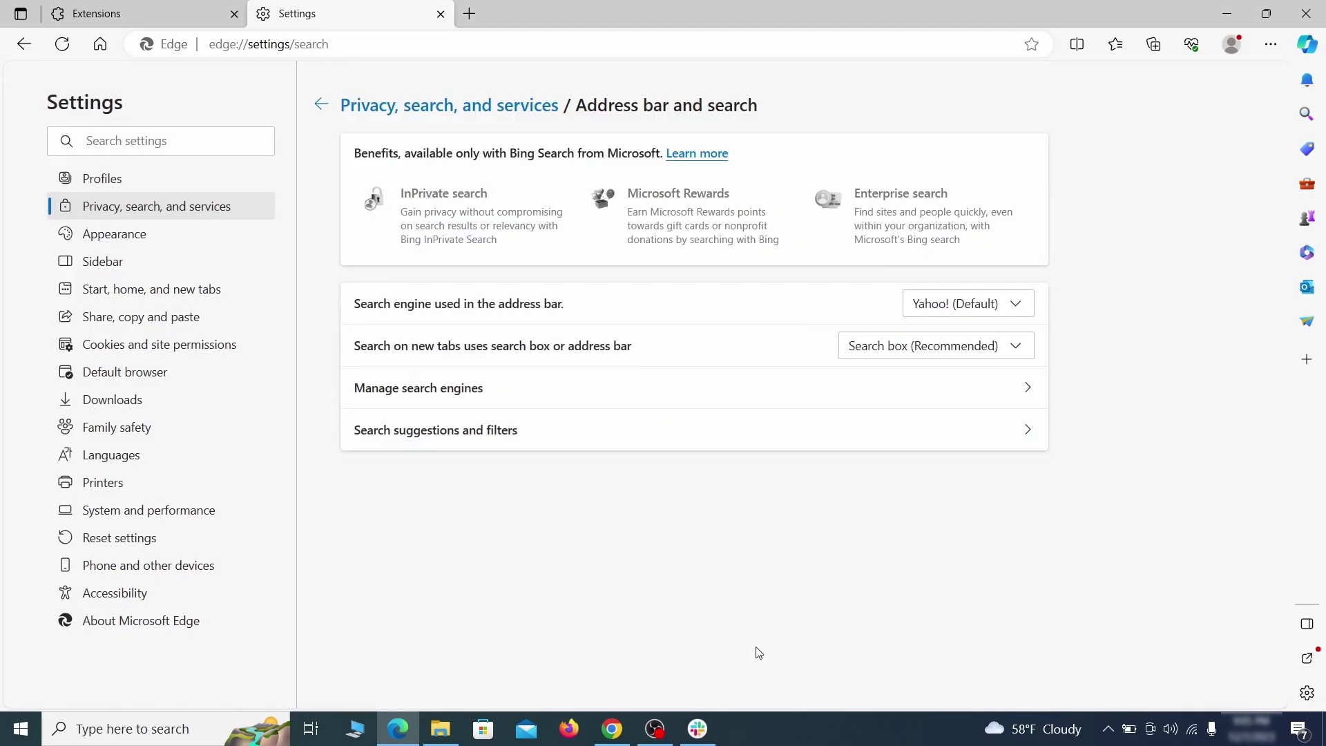
left_click(1022, 306)
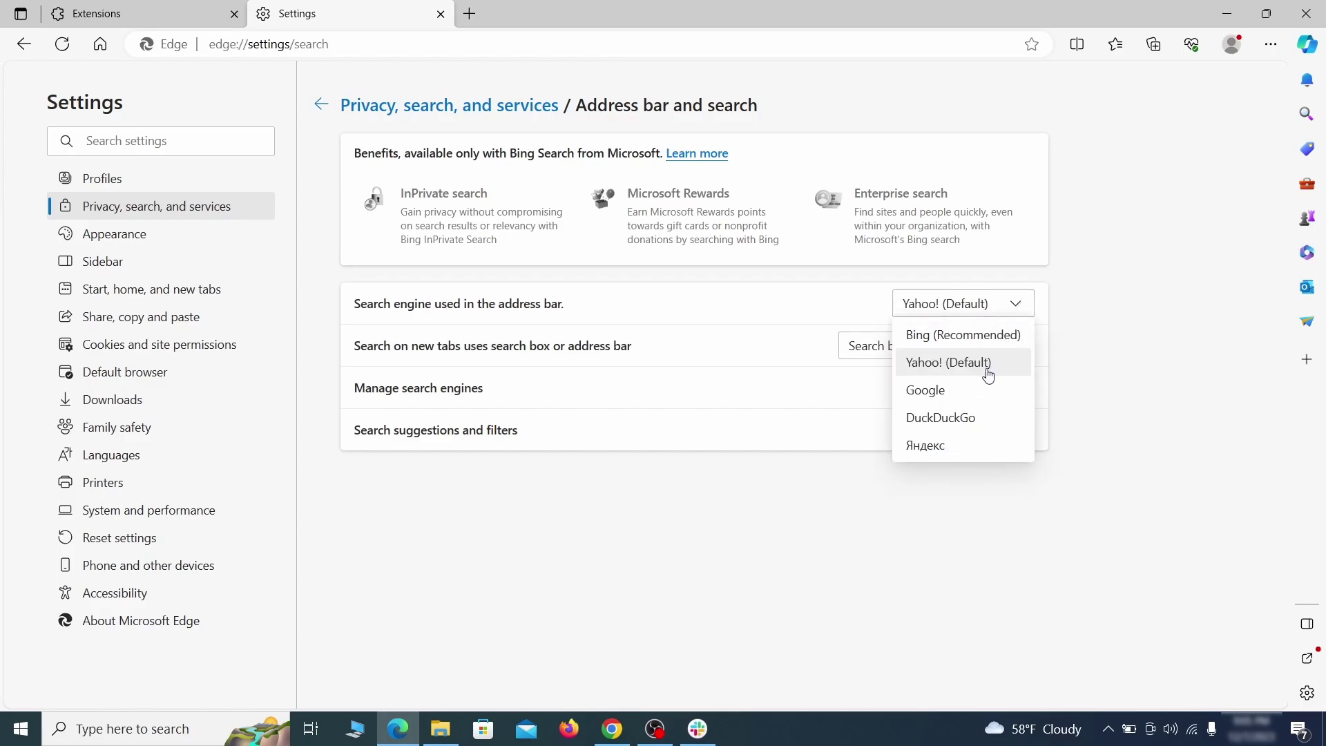
left_click(984, 389)
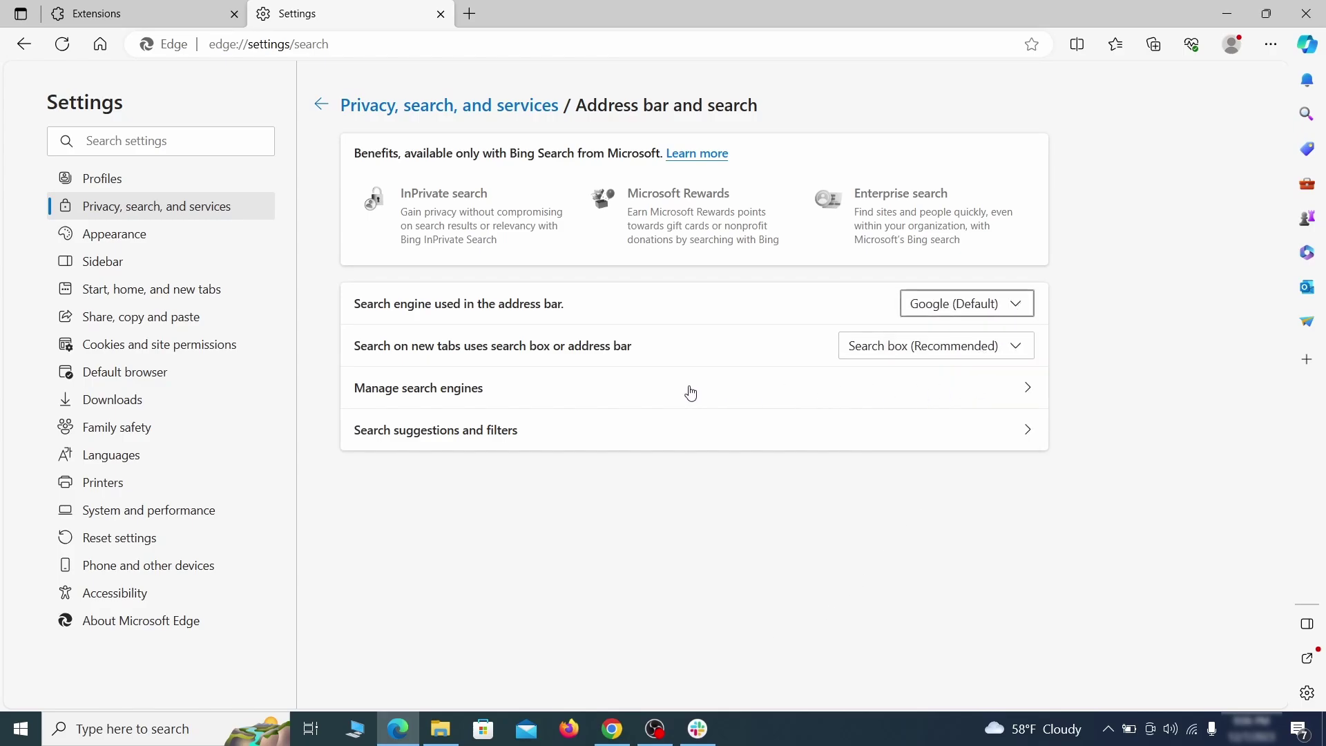
left_click(511, 398)
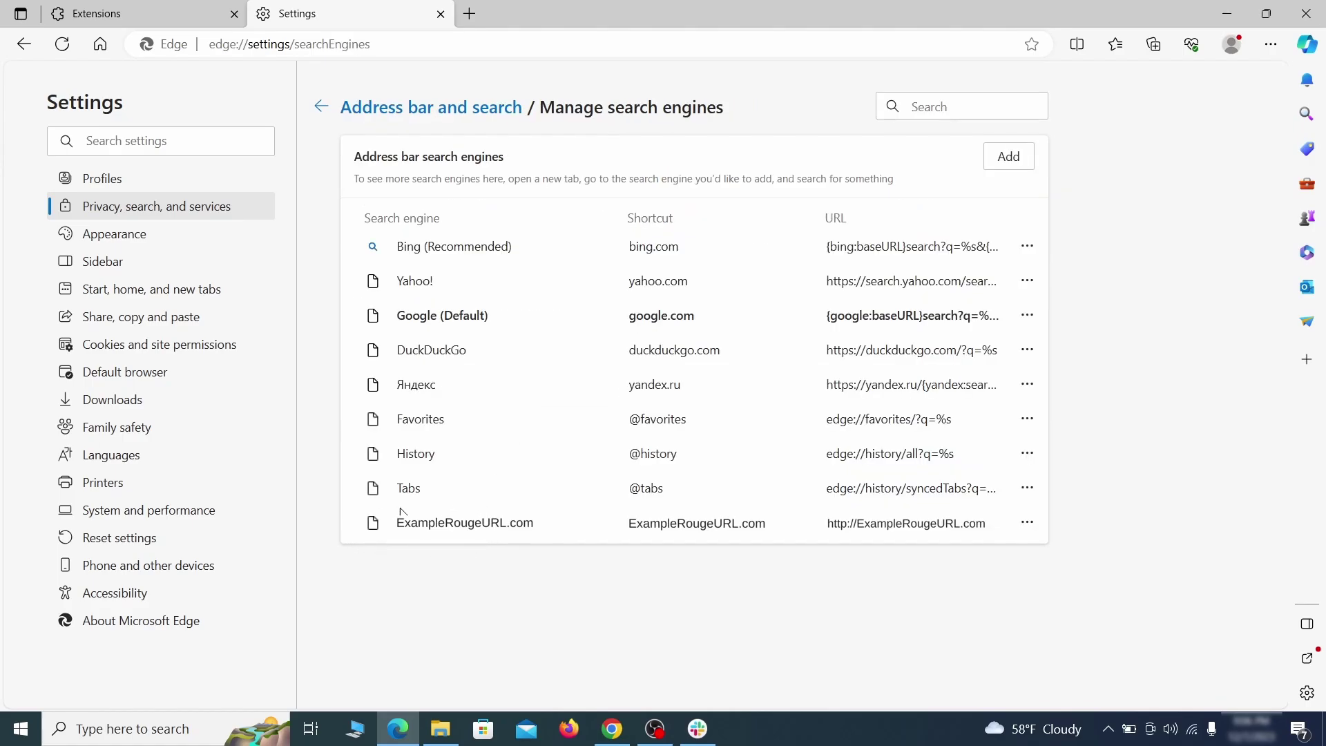
left_click(1027, 523)
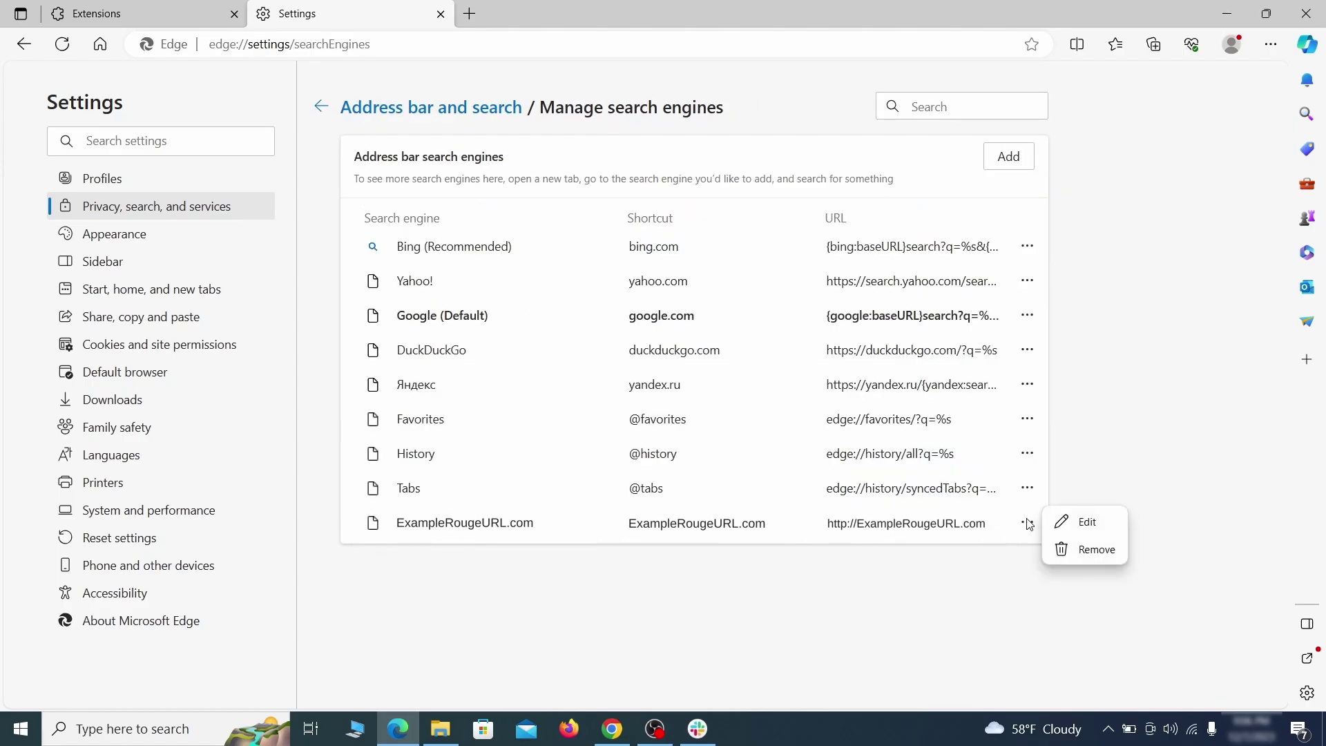
- Delete the ExampleRougeURL.com search engine and its Edge startup page entry
left_click(1096, 551)
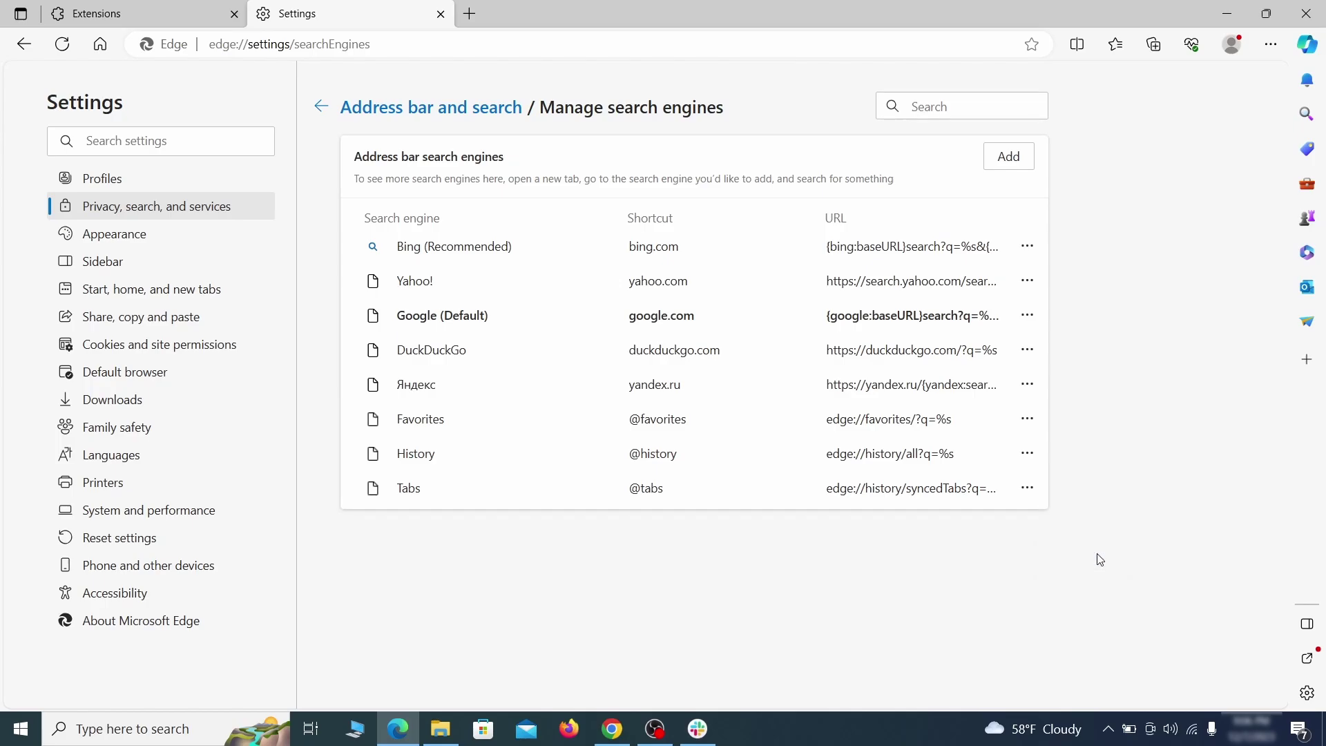
left_click(151, 289)
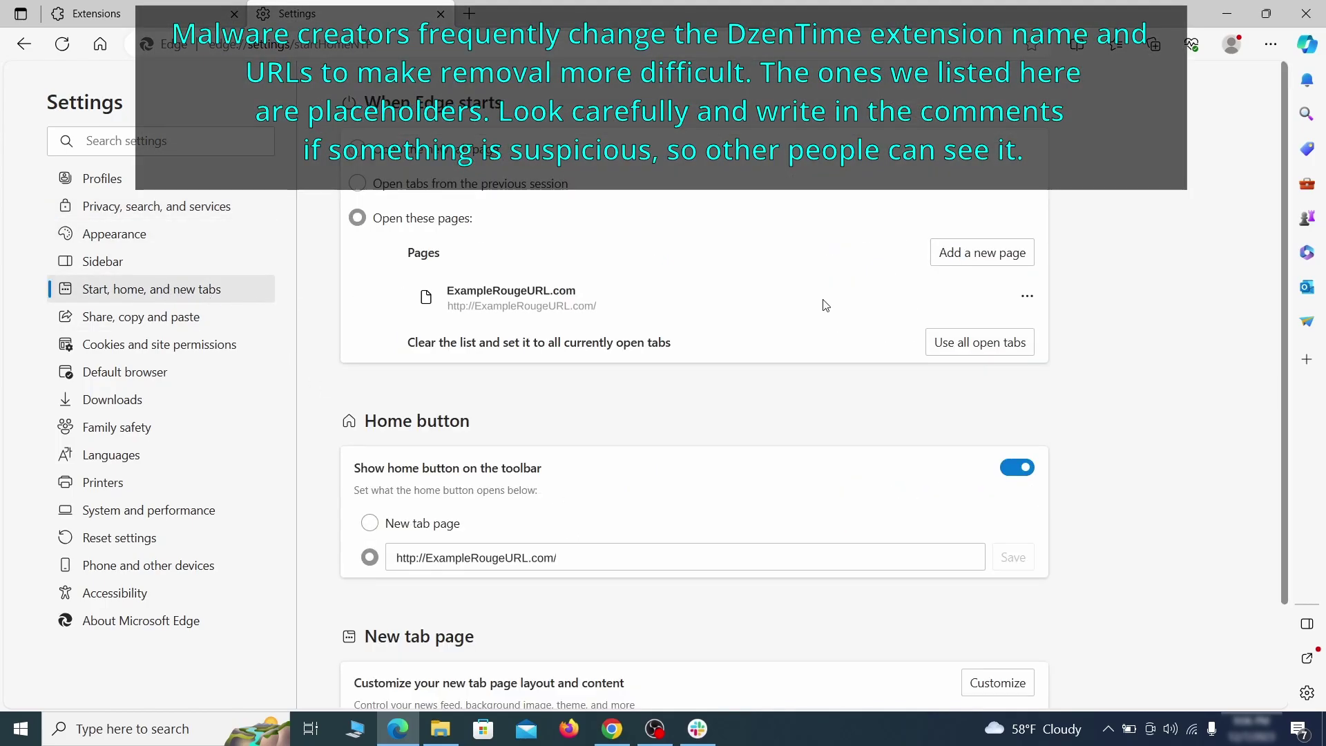
left_click(1026, 303)
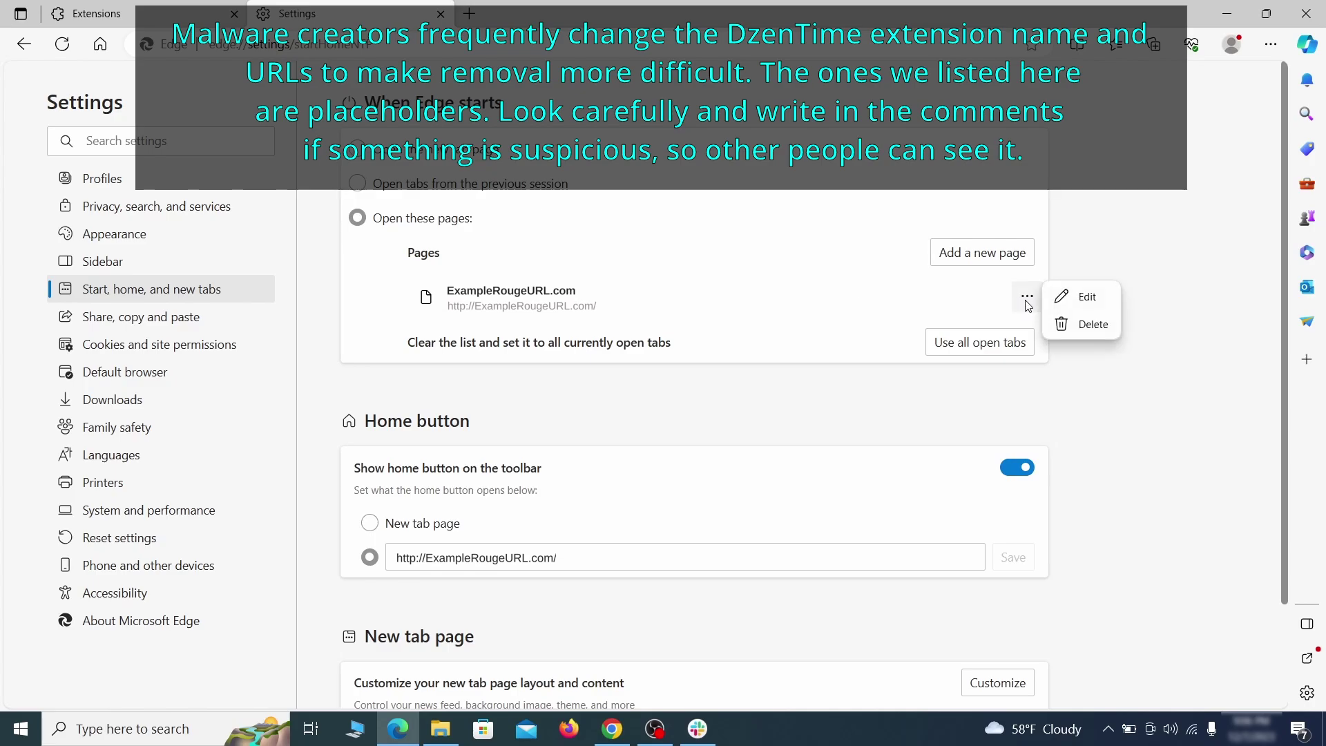
left_click(1081, 325)
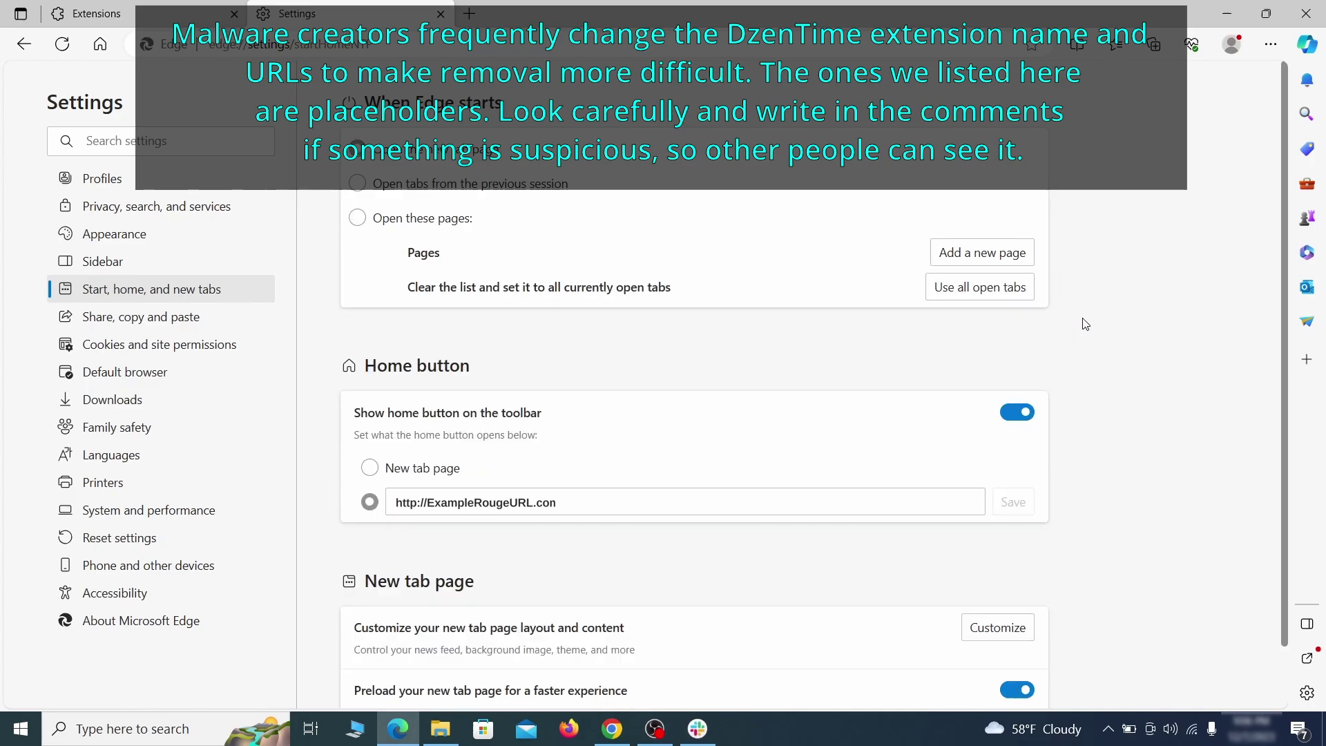
- Clear the rogue home address so Edge's home button opens a new tab page
left_click(580, 502)
double_click(576, 499)
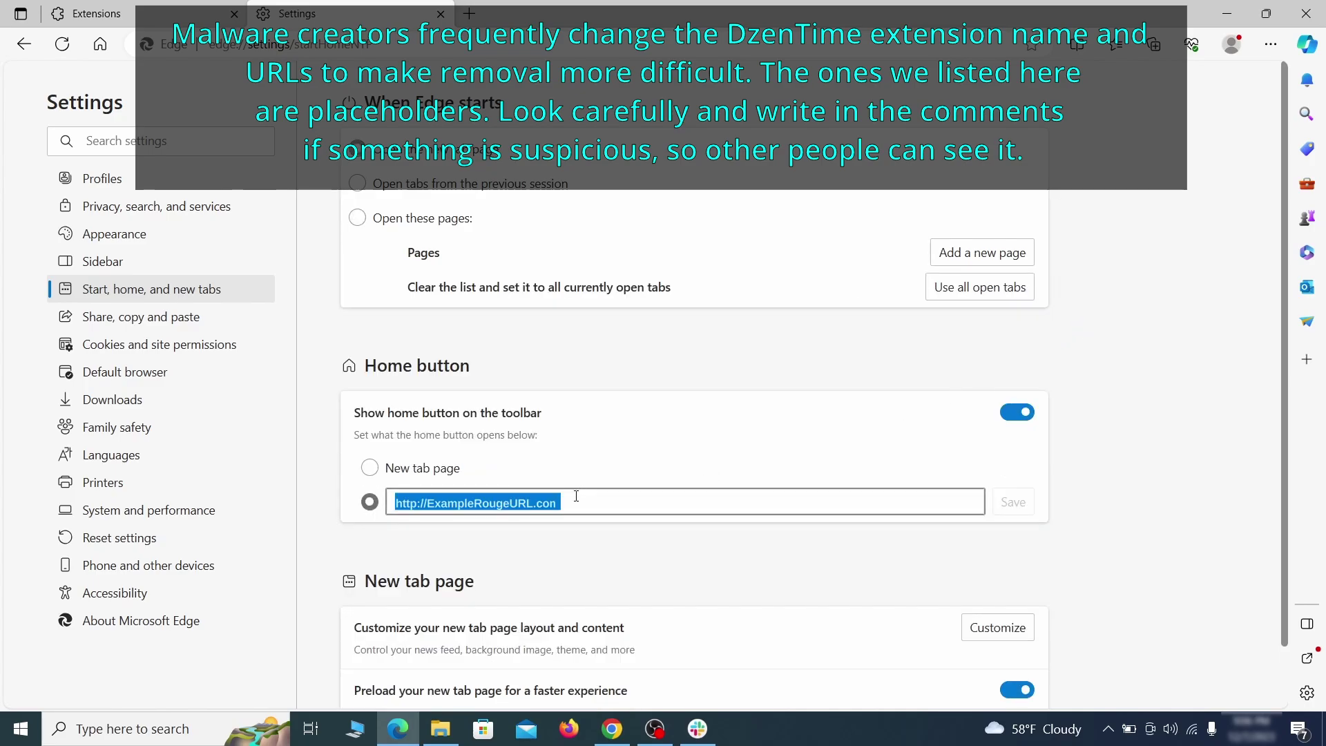
key("BackSpace")
left_click(370, 468)
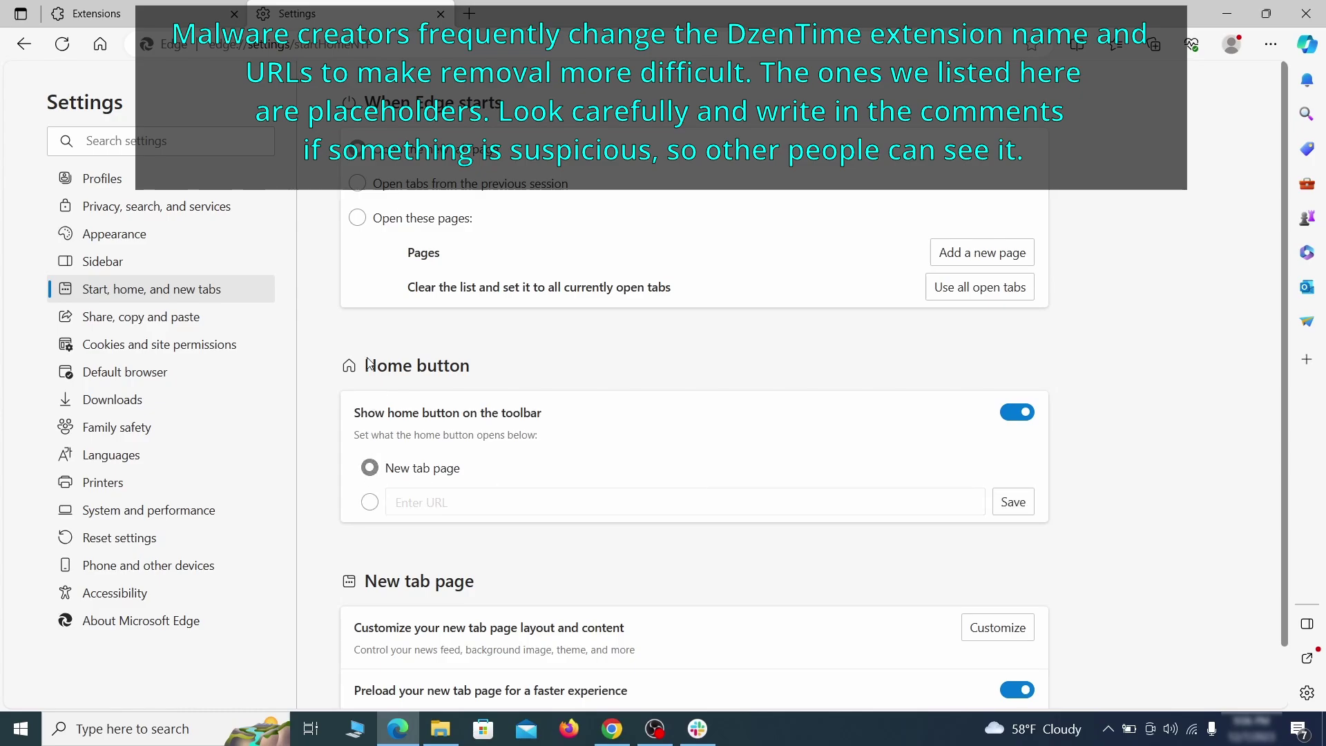
- Revoke ExampleRougeURL.com's notification permission in Edge's site permissions
left_click(160, 345)
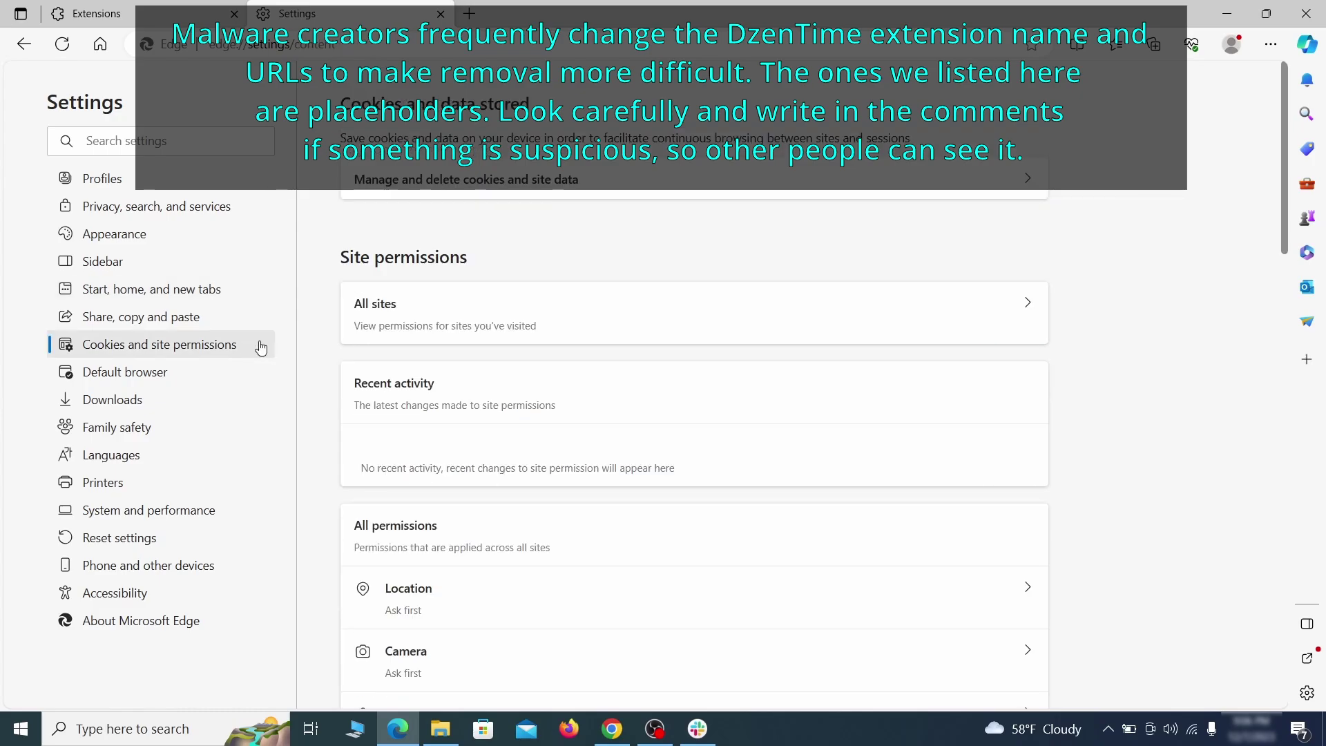
scroll(639, 359, "down", 2)
scroll(639, 359, "down", 2)
scroll(638, 359, "down", 1)
scroll(644, 362, "down", 1)
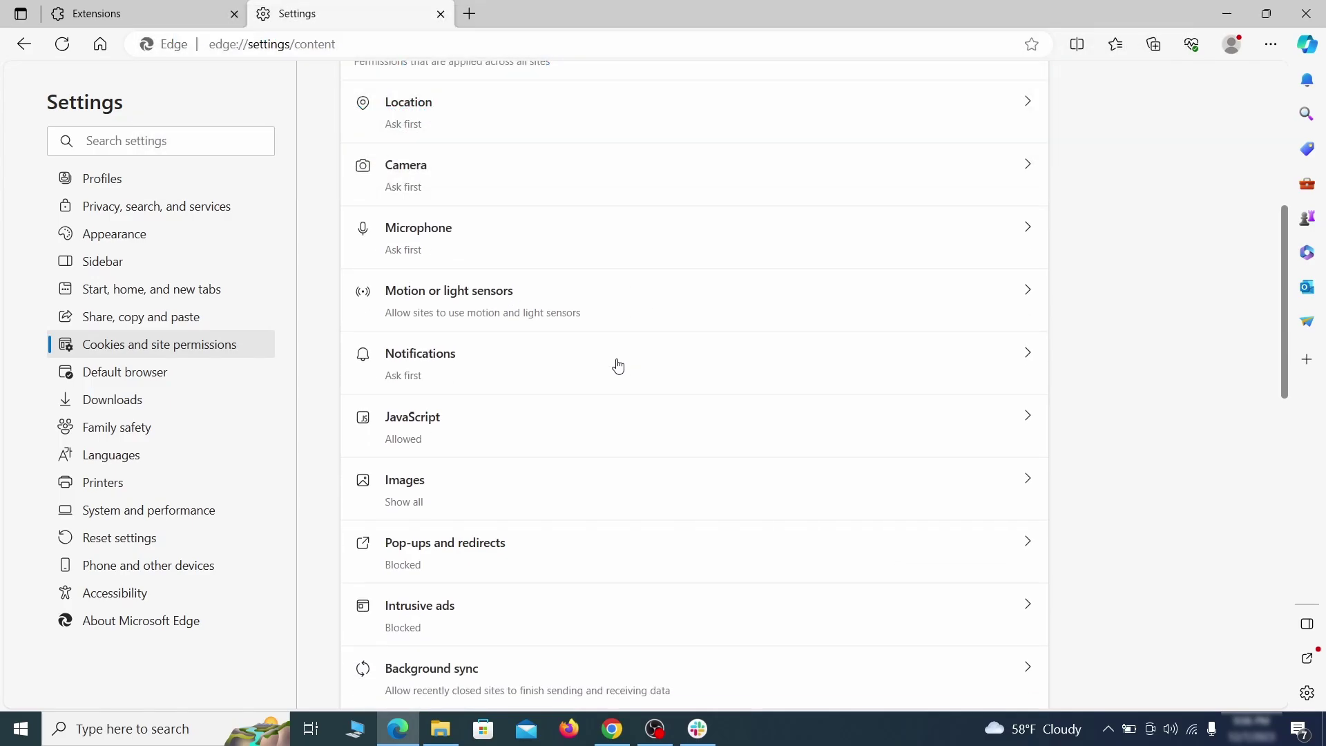
left_click(619, 365)
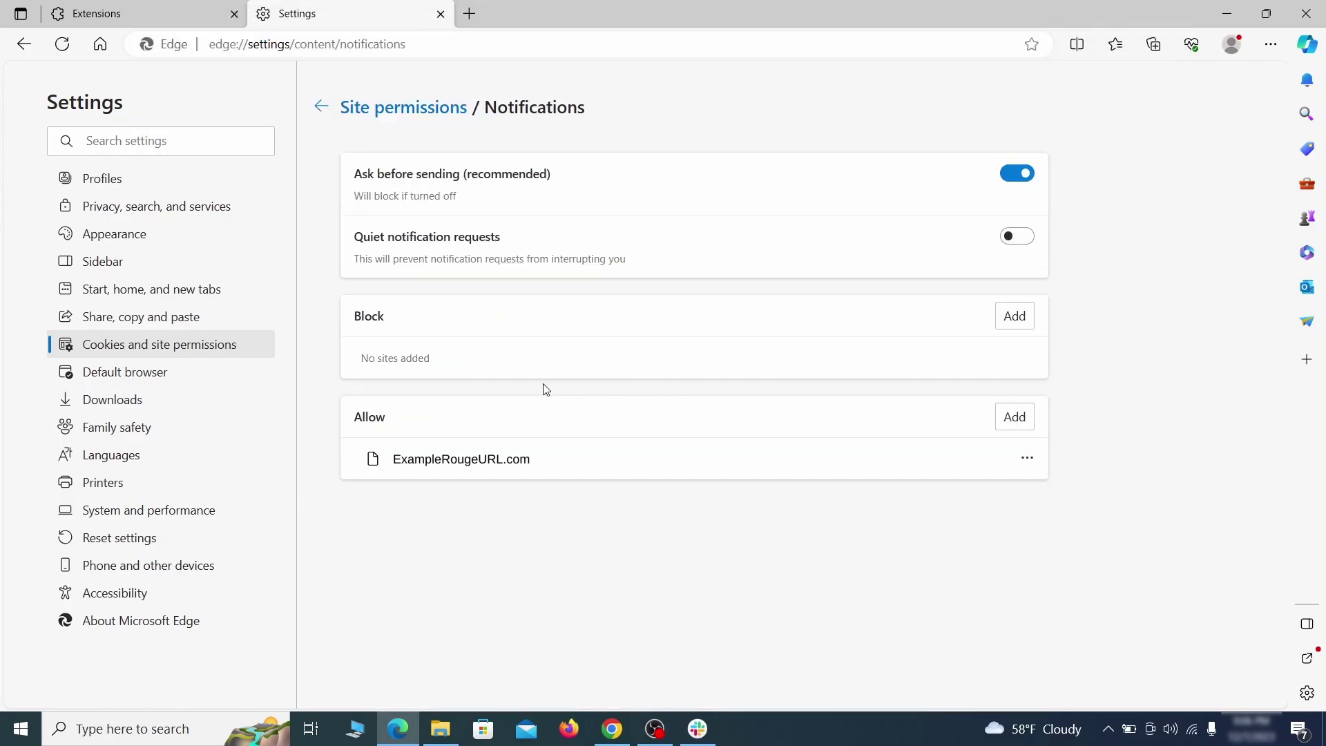
left_click(1027, 458)
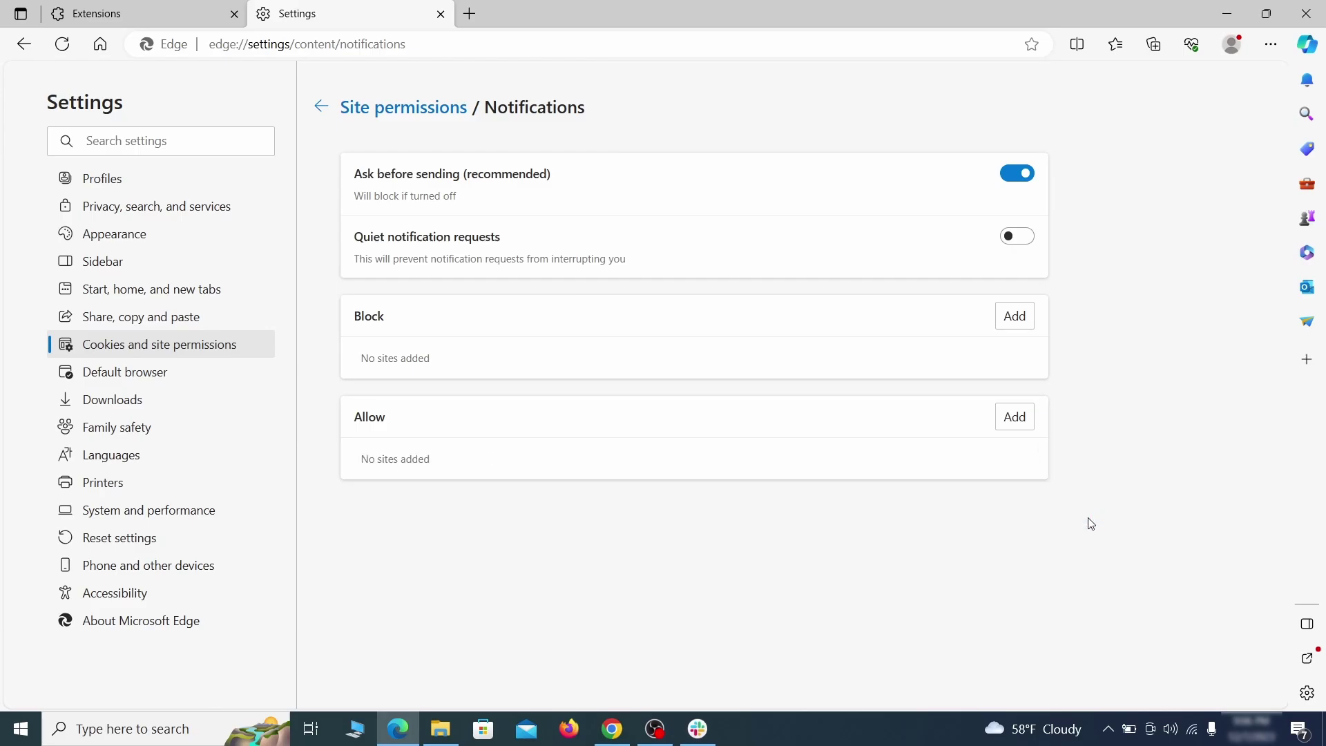